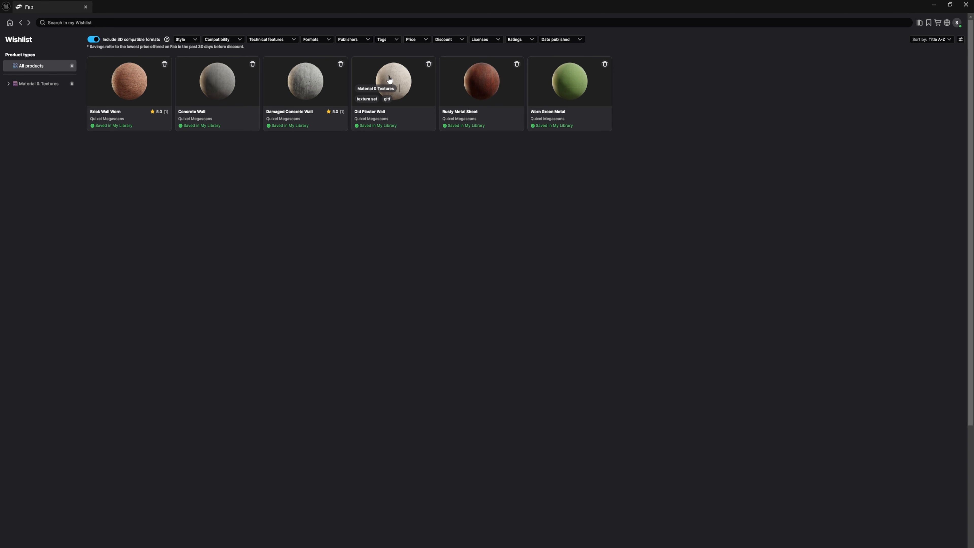
# - Preview the Old Plaster Wall texture in Fab, add it to the project at High quality, and close Fab
pyautogui.click(391, 79)
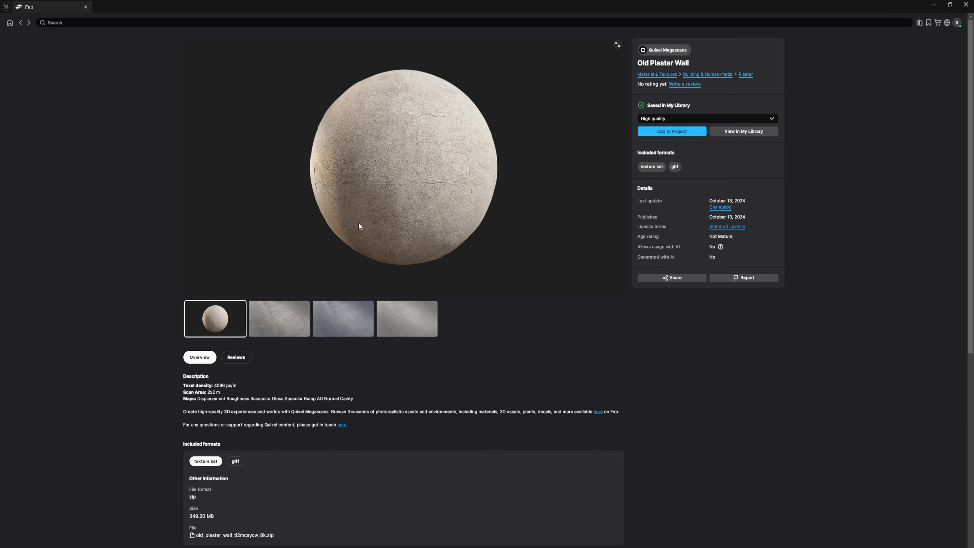
pyautogui.click(269, 327)
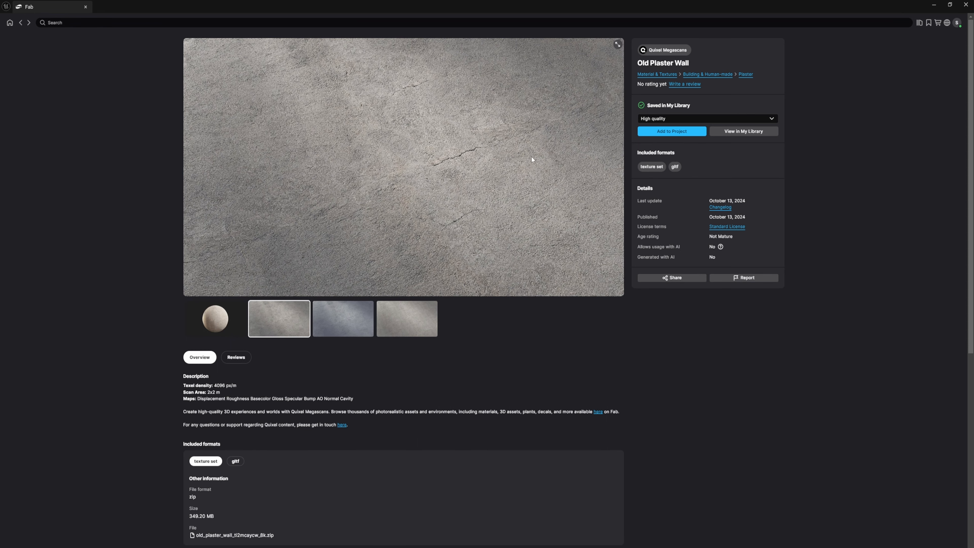
pyautogui.click(663, 131)
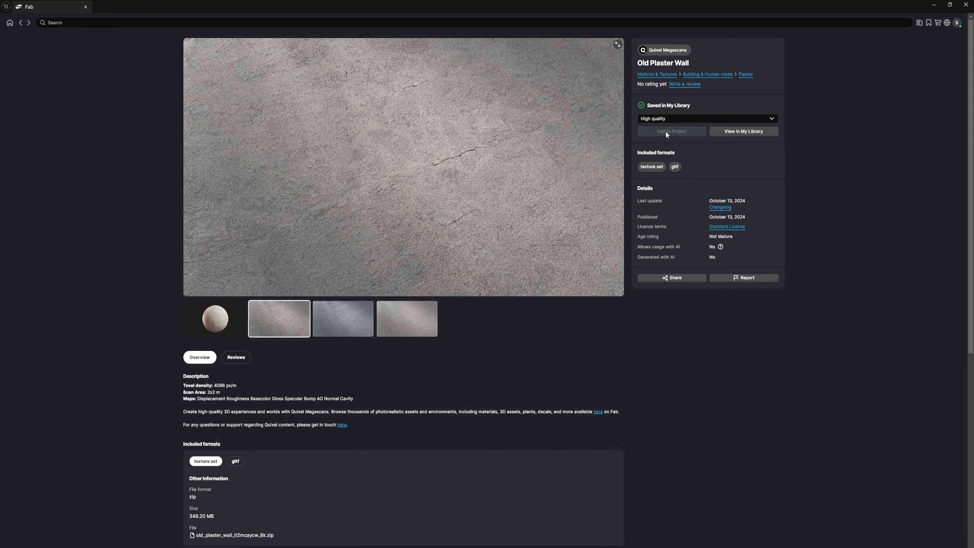
pyautogui.click(966, 4)
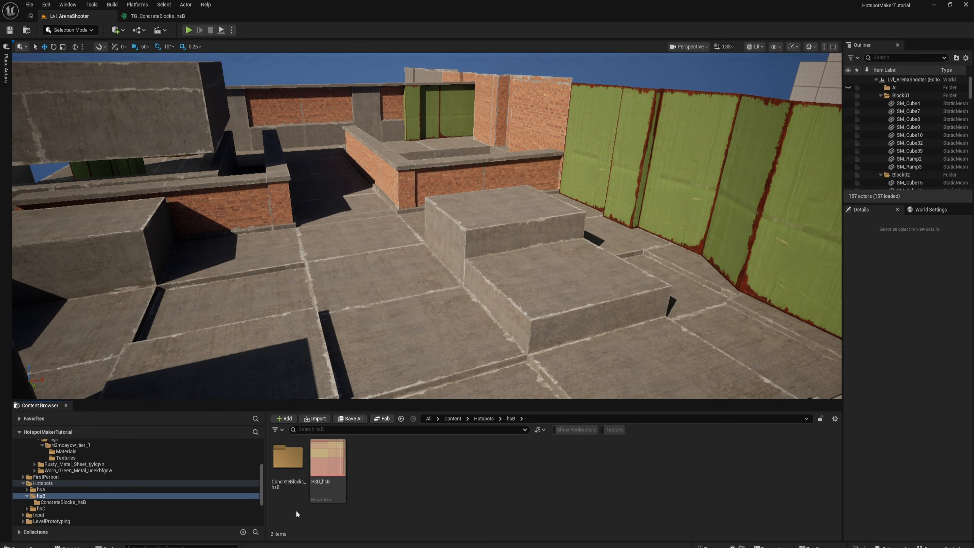
# - Copy the MI_ConcreteBlocks_hsB material instance and TG_ConcreteBlocks_hsB texture graph from the ConcreteBlocks_hsB folder
pyautogui.doubleClick(283, 468)
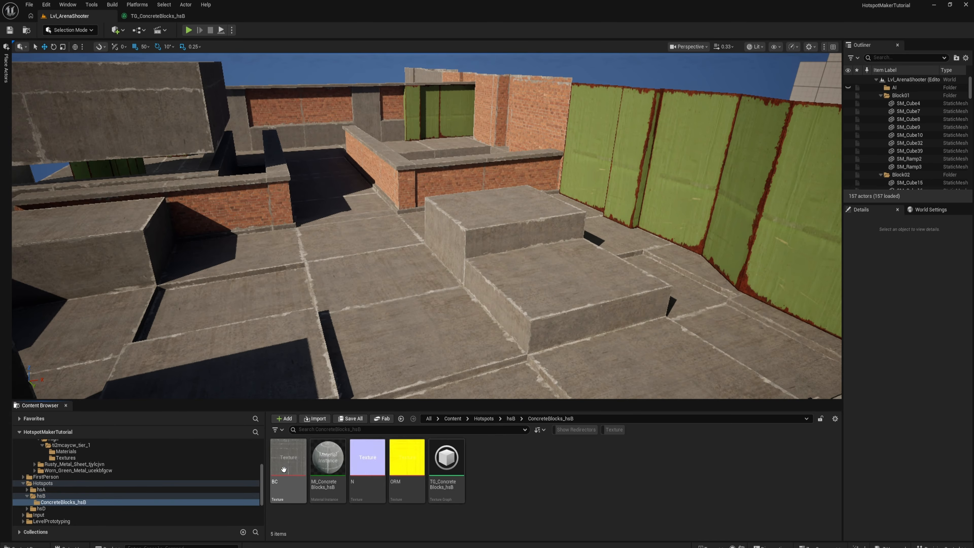
pyautogui.click(450, 461)
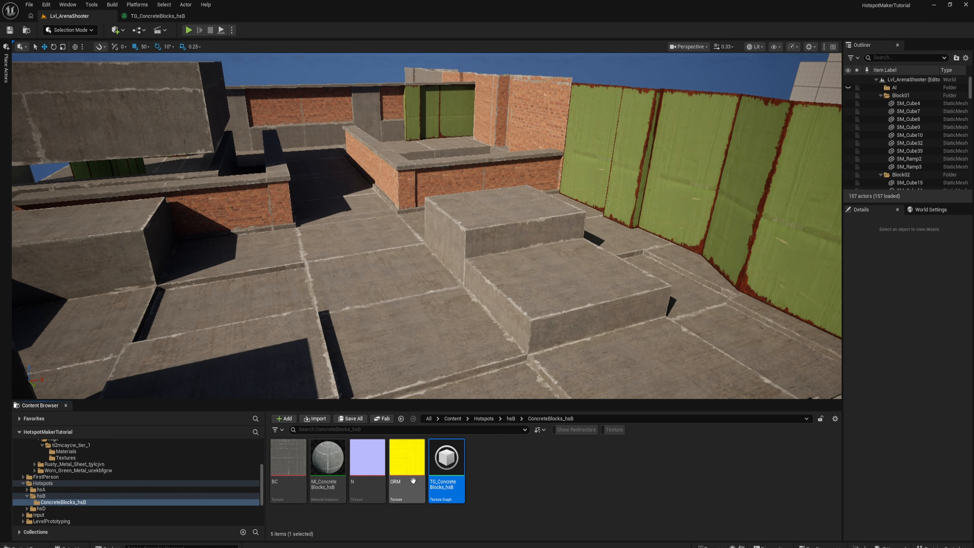
pyautogui.keyDown('ctrl'); pyautogui.click(322, 466); pyautogui.keyUp('ctrl')
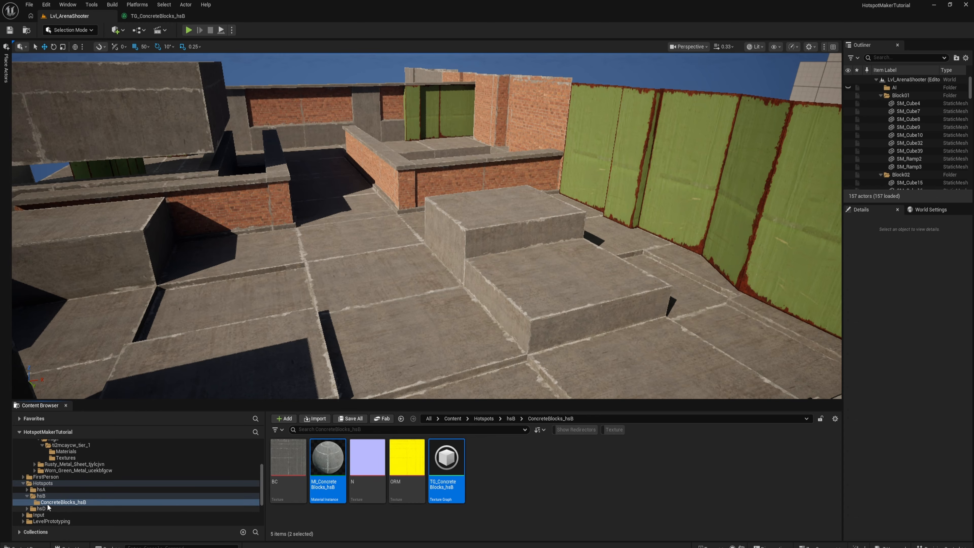
# - Create a folder named ConcreteBlocksAlt_hsB inside hsB and paste the two copied assets into it
pyautogui.click(42, 495)
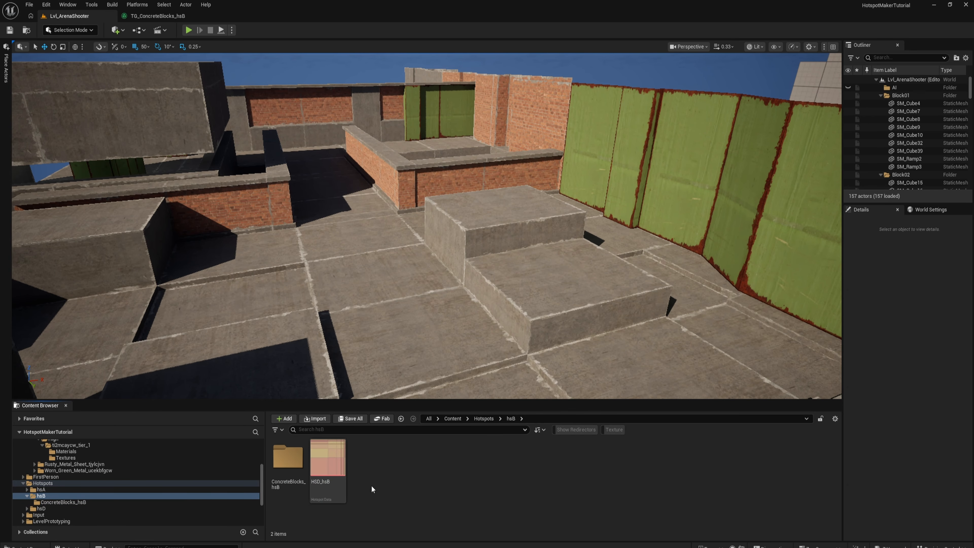
pyautogui.rightClick(371, 485)
pyautogui.click(410, 210)
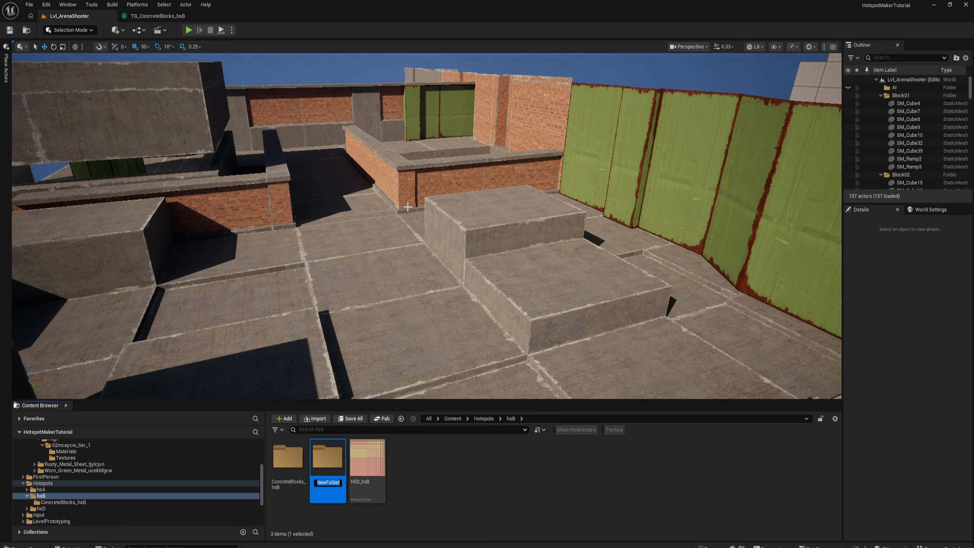
pyautogui.write('ConcreteB')
pyautogui.write('lock')
pyautogui.write('sAlt')
pyautogui.write('_')
pyautogui.write('hsB')
pyautogui.press('Return')
pyautogui.press('Return')
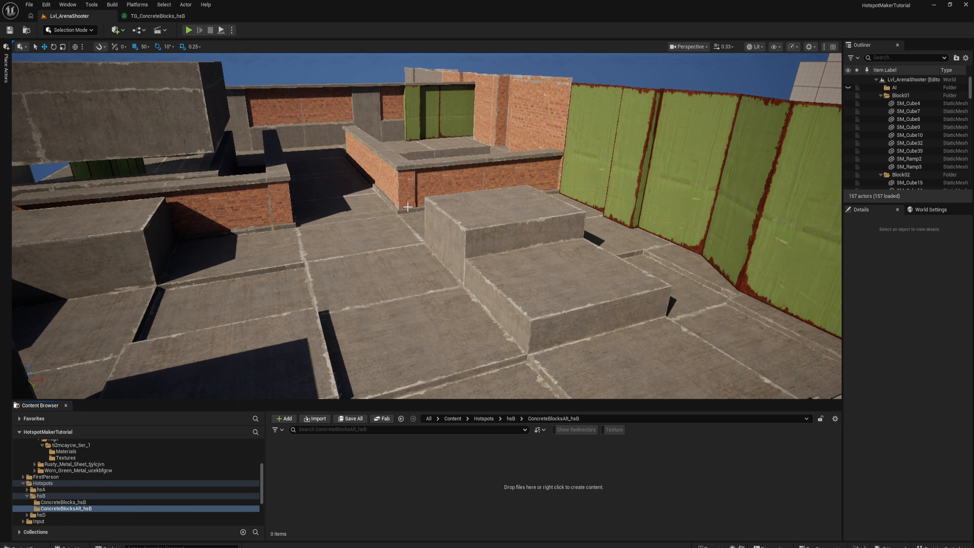
pyautogui.hotkey('ctrl', 'v')
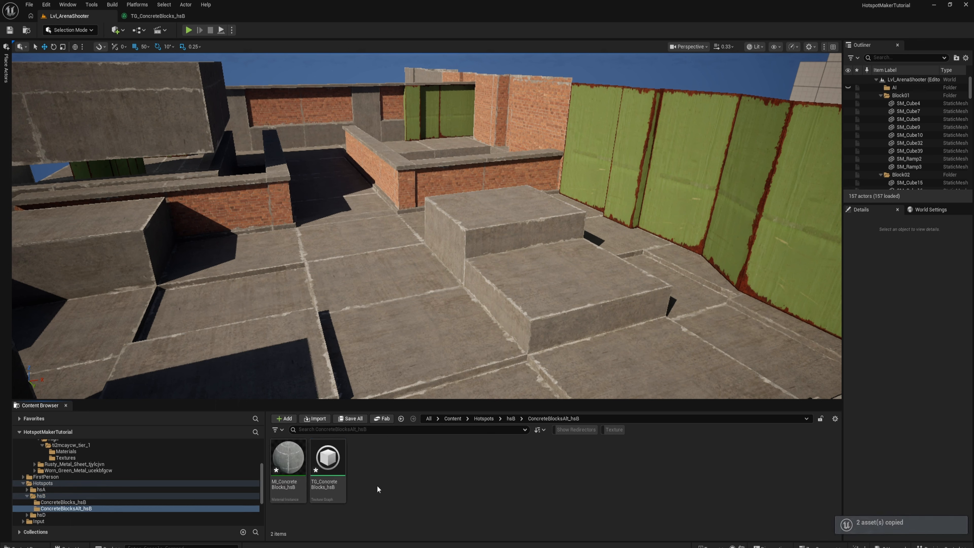
# - Rename the copied texture graph as TG_ConcreteBlocksAlt_hsB
pyautogui.click(328, 483)
pyautogui.press('F2')
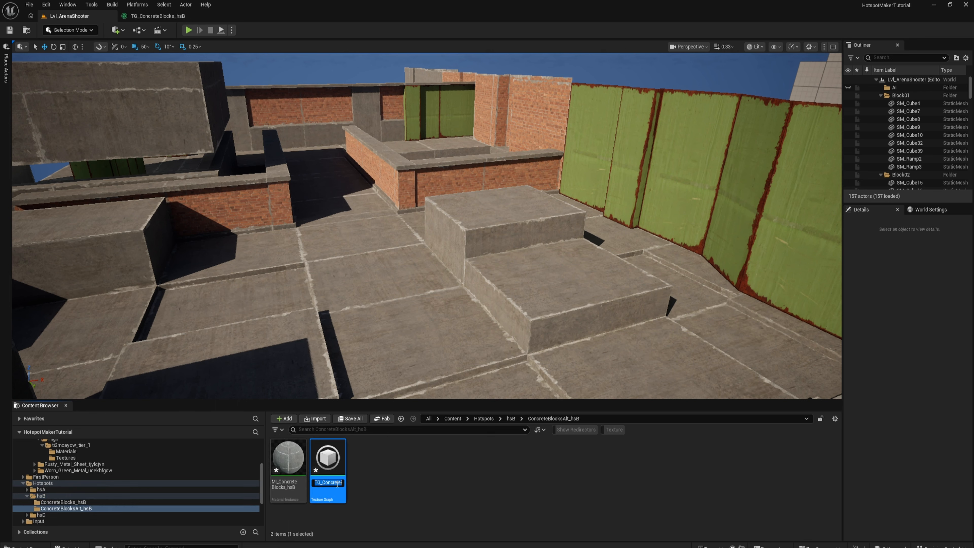
pyautogui.click(337, 485)
pyautogui.click(337, 483)
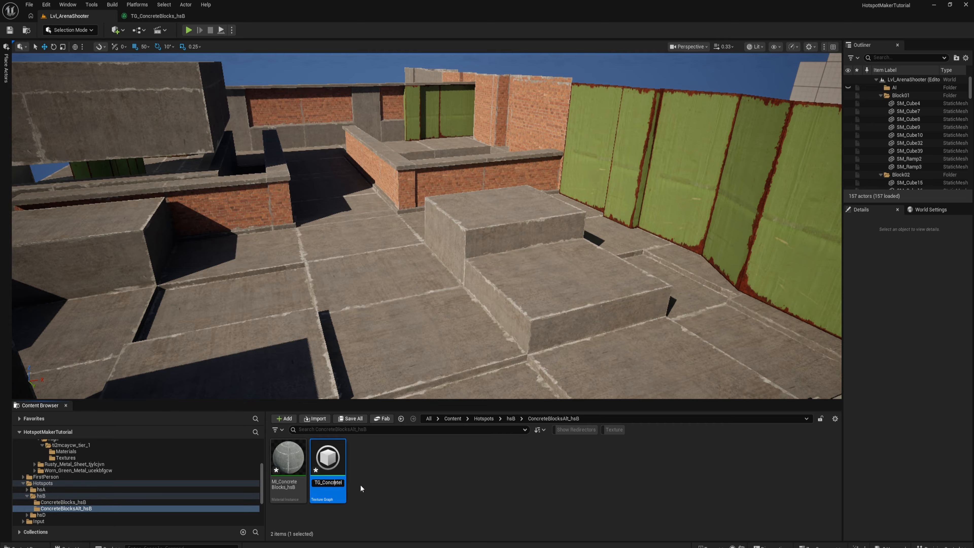
pyautogui.press('Right')
pyautogui.press('Right')
pyautogui.press('Right')
pyautogui.press('Right')
pyautogui.press('Right')
pyautogui.press('Right')
pyautogui.press('Right')
pyautogui.press('Right')
pyautogui.press('Right')
pyautogui.write('Alt')
pyautogui.press('Return')
# - Rename the copied material instance as MI_ConcreteBlocksAlt_hsB
pyautogui.click(294, 482)
pyautogui.click(296, 482)
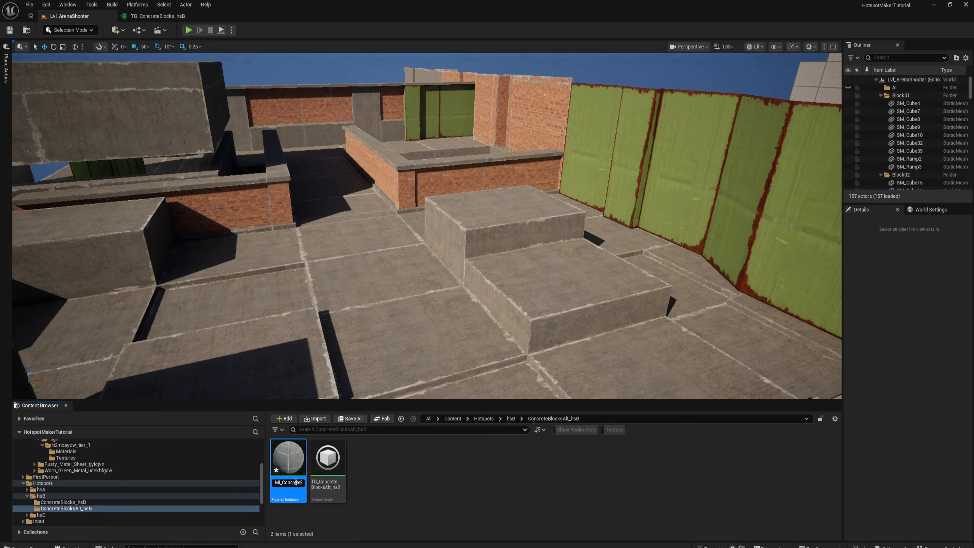
pyautogui.press('Right')
pyautogui.press('Right')
pyautogui.press('Right')
pyautogui.press('Right')
pyautogui.press('Right')
pyautogui.press('Right')
pyautogui.press('Right')
pyautogui.press('Right')
pyautogui.press('Right')
pyautogui.press('Right')
pyautogui.press('Right')
pyautogui.press('Right')
pyautogui.press('Right')
pyautogui.press('Right')
pyautogui.press('Right')
pyautogui.press('Right')
pyautogui.press('Right')
pyautogui.write('Alt')
# - Open the TG_ConcreteBlocksAlt_hsB texture graph and copy the path of the ConcreteBlocksAlt_hsB folder
pyautogui.click(328, 461)
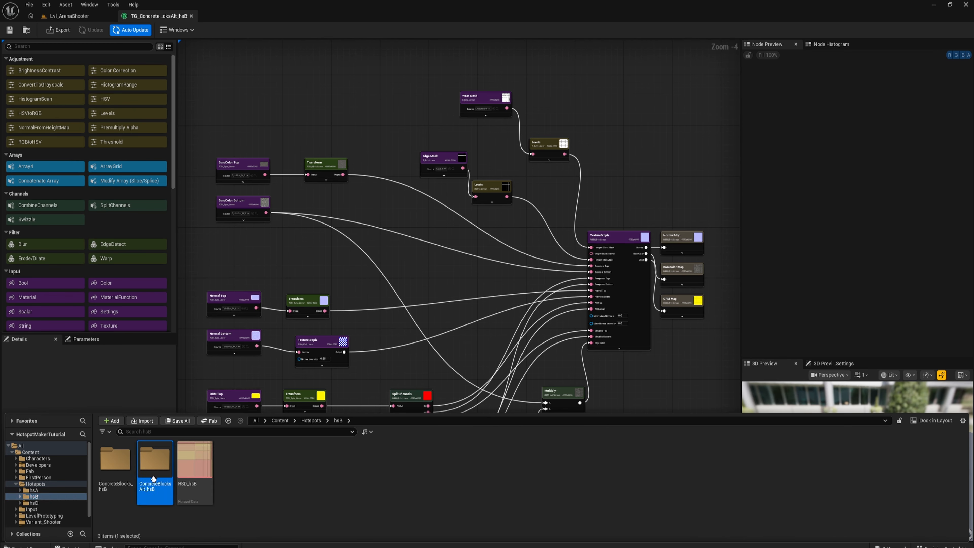
pyautogui.doubleClick(152, 475)
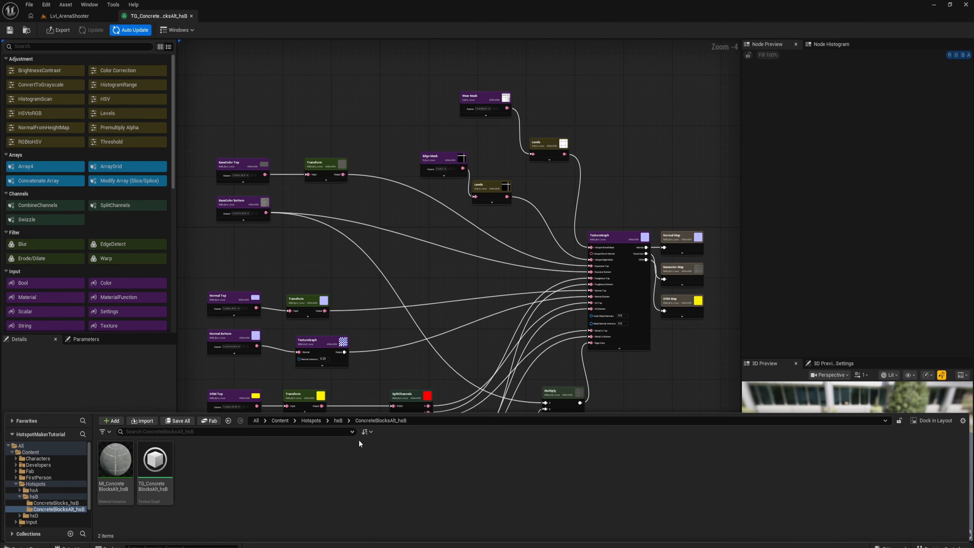
pyautogui.click(434, 420)
pyautogui.hotkey('ctrl', 'c')
# - Set the output path of the Normal, BaseColor and ORM Map nodes together to the copied ConcreteBlocksAlt_hsB folder path
pyautogui.moveTo(692, 198); pyautogui.dragTo(544, 165, button='right')
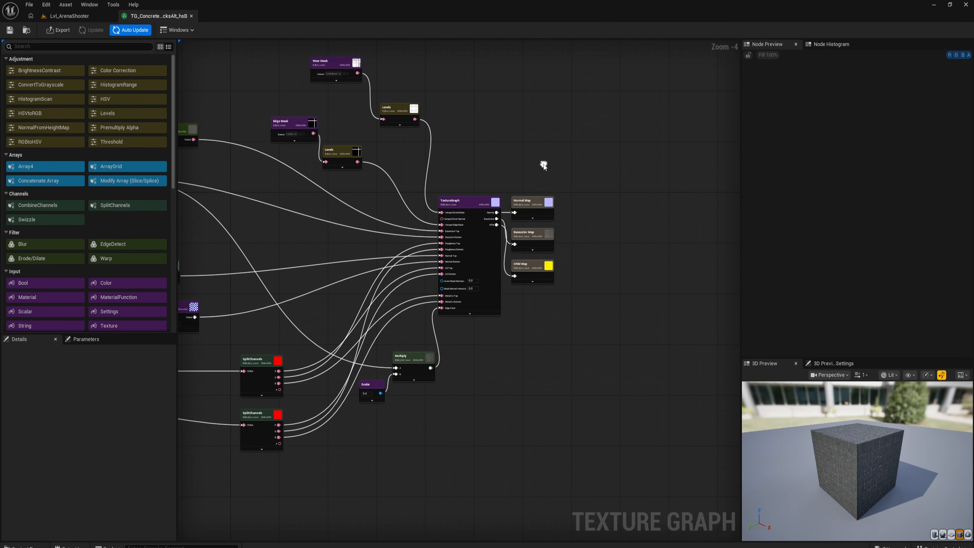
pyautogui.moveTo(507, 163); pyautogui.dragTo(587, 320)
pyautogui.click(121, 385)
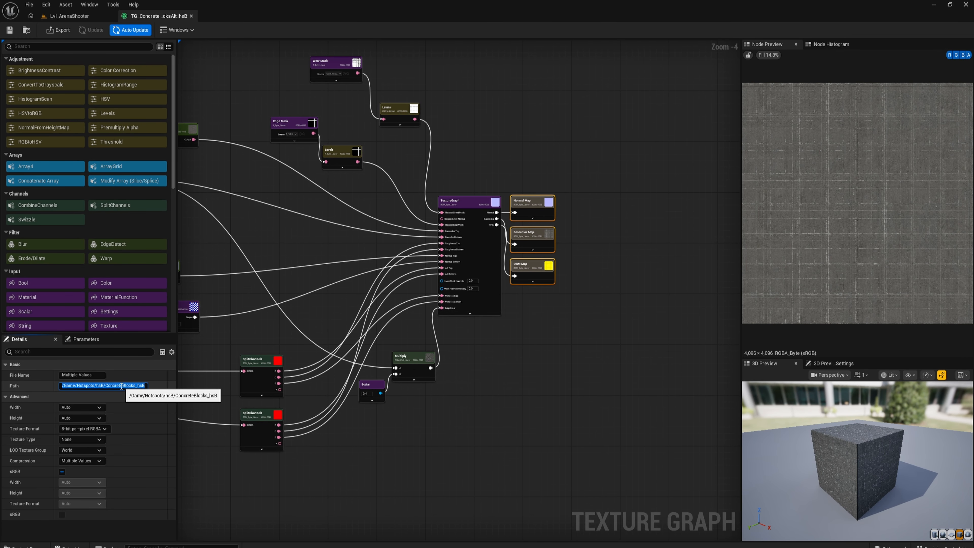
pyautogui.hotkey('ctrl', 'v')
pyautogui.press('Return')
# - Delete the Wear Mask node and its connected Levels node from the graph
pyautogui.moveTo(366, 145); pyautogui.dragTo(509, 205)
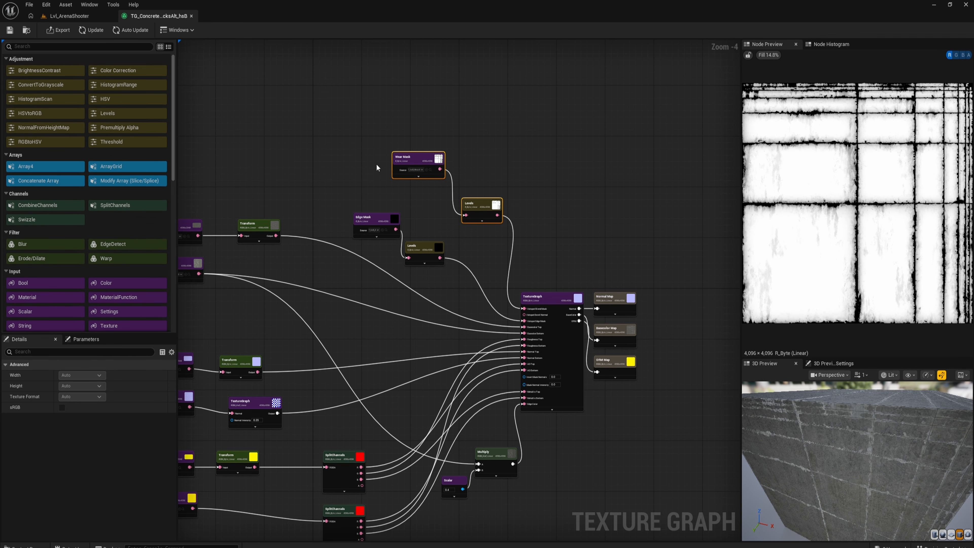
pyautogui.press('Delete')
pyautogui.moveTo(297, 150); pyautogui.dragTo(403, 102, button='right')
pyautogui.click(535, 207)
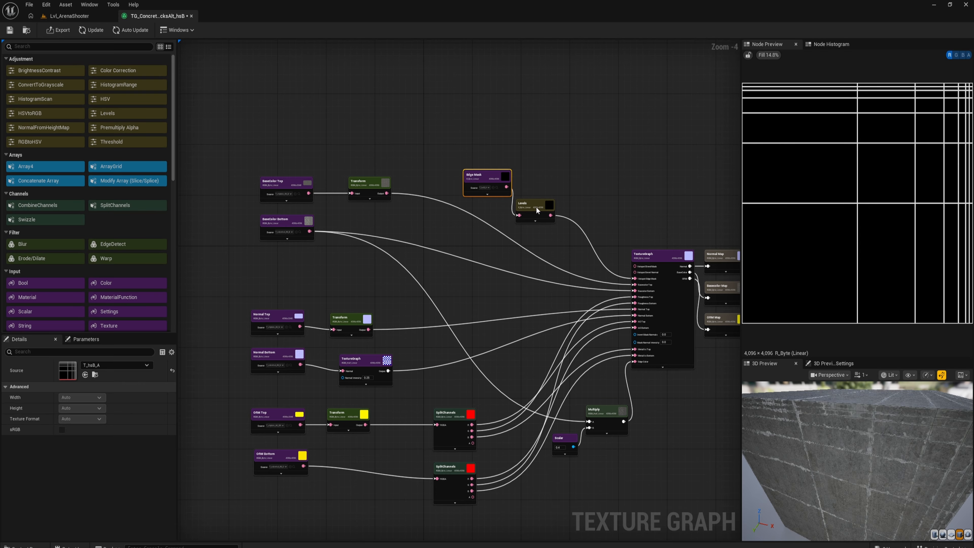
# - Open the high-tier Textures folder of Old_Plaster_Wall under Fab, Megascans, Surfaces in the project content
pyautogui.moveTo(535, 206); pyautogui.dragTo(436, 436, button='right')
pyautogui.hotkey('ctrl', 'space')
pyautogui.click(16, 471)
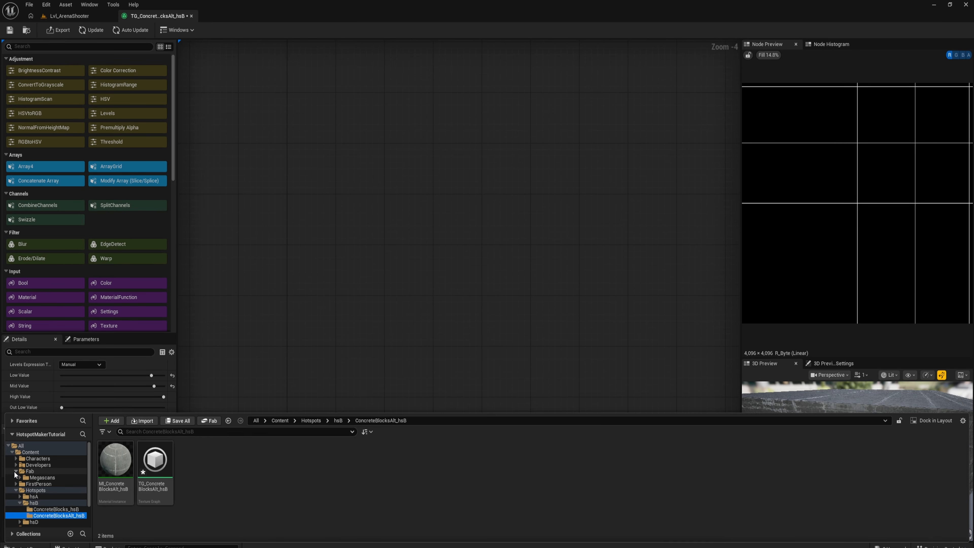
pyautogui.click(20, 477)
pyautogui.click(24, 484)
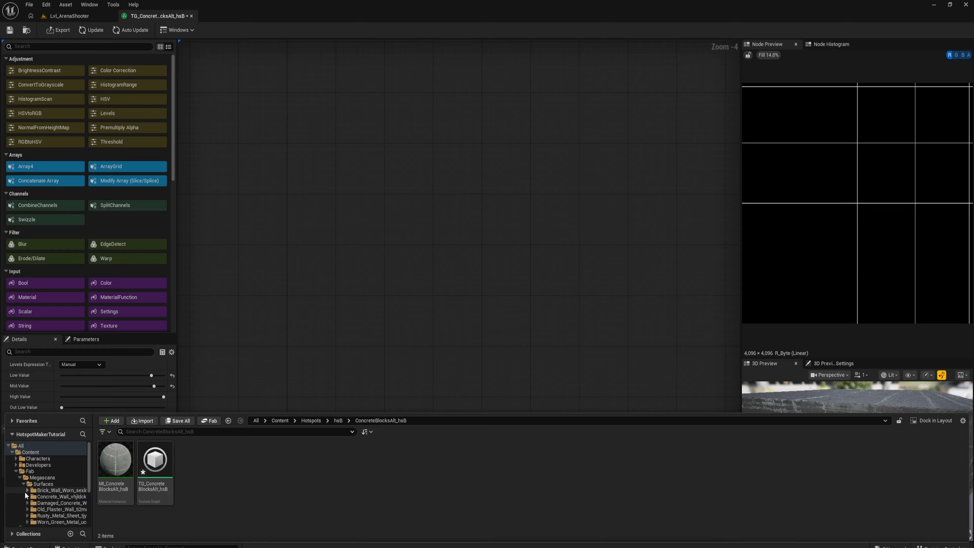
pyautogui.scroll(-1, 28, 498)
pyautogui.click(28, 497)
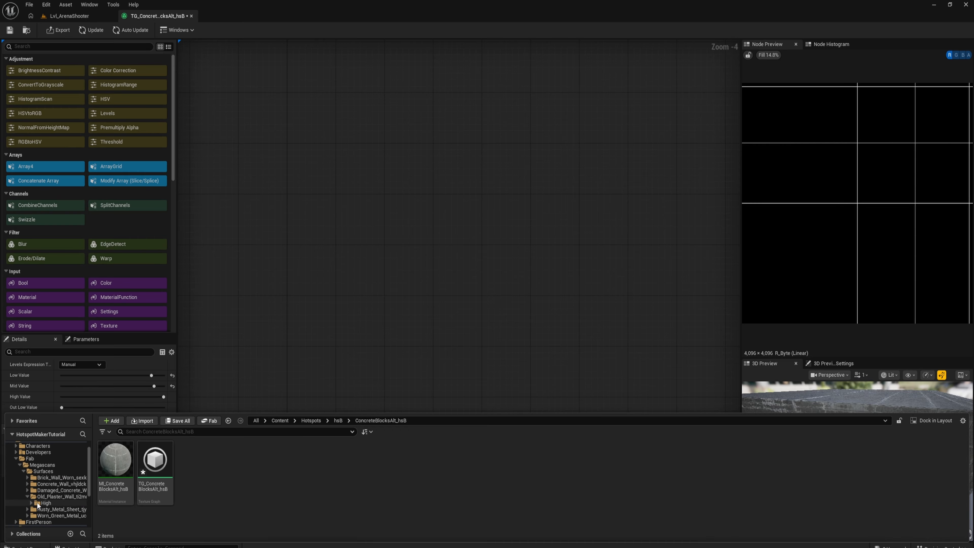
pyautogui.click(32, 503)
pyautogui.click(35, 509)
pyautogui.scroll(-1, 35, 510)
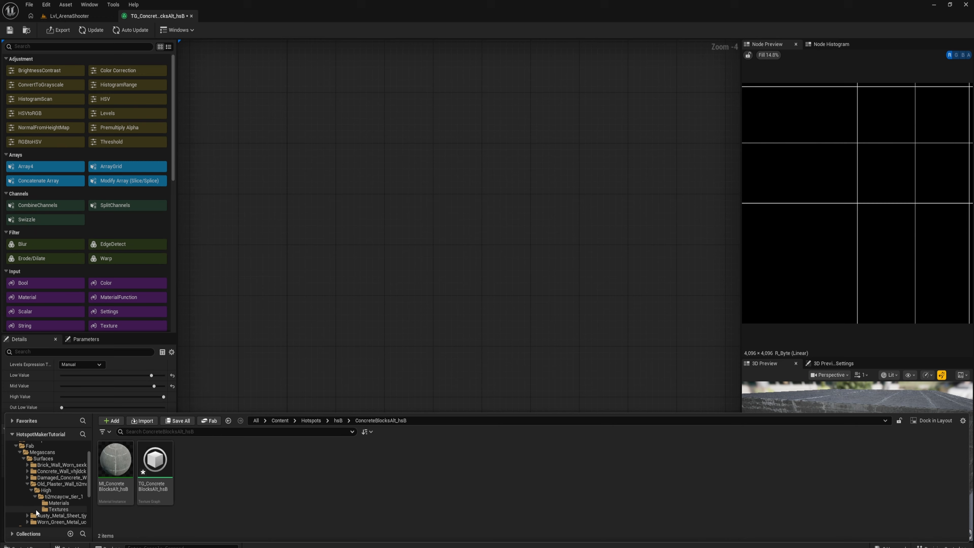
pyautogui.click(52, 507)
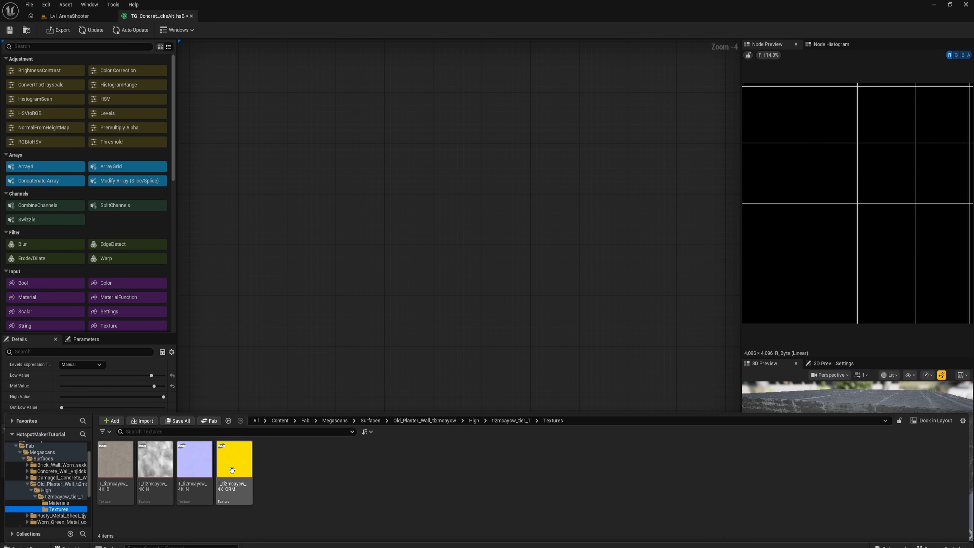
# - Add the plaster wall's 4K ORM texture to an empty area of the graph and name the node ORM Wear Mask
pyautogui.moveTo(225, 482); pyautogui.dragTo(230, 292)
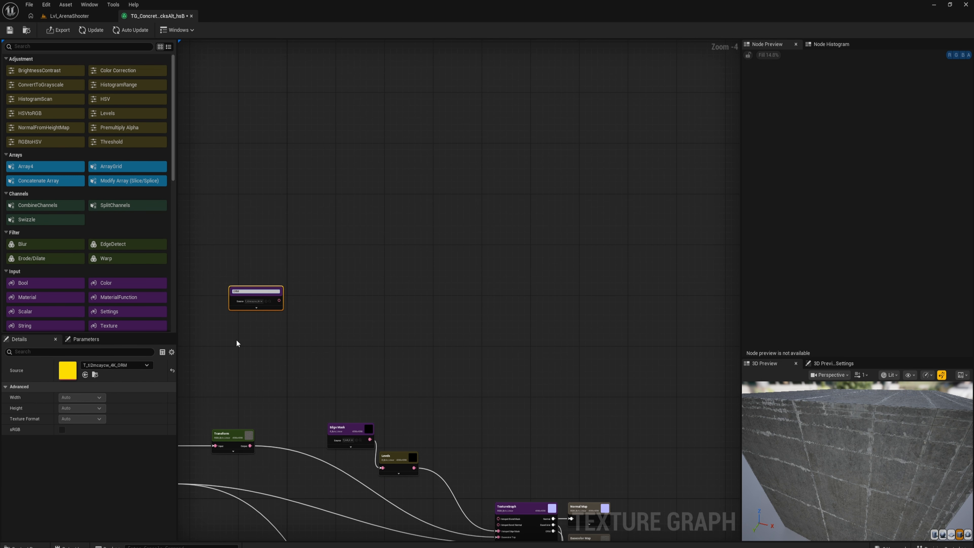
pyautogui.write('ORM Wear Mask')
pyautogui.press('Return')
# - Add T_hsB_AreaA from the Hotspot Maker Content hsB layouts below the ORM Wear Mask node and name it Area Mask
pyautogui.scroll(2, 223, 327)
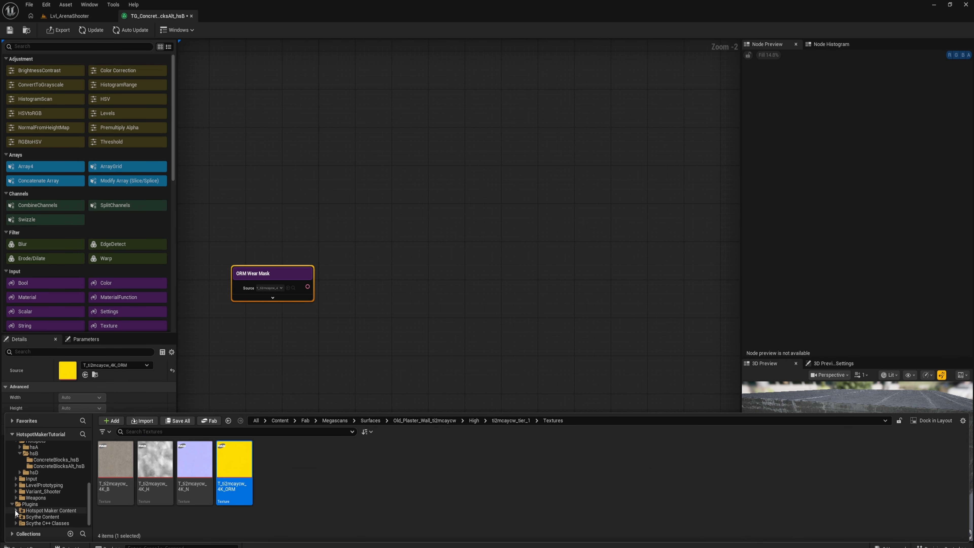
pyautogui.click(15, 511)
pyautogui.scroll(-1, 15, 511)
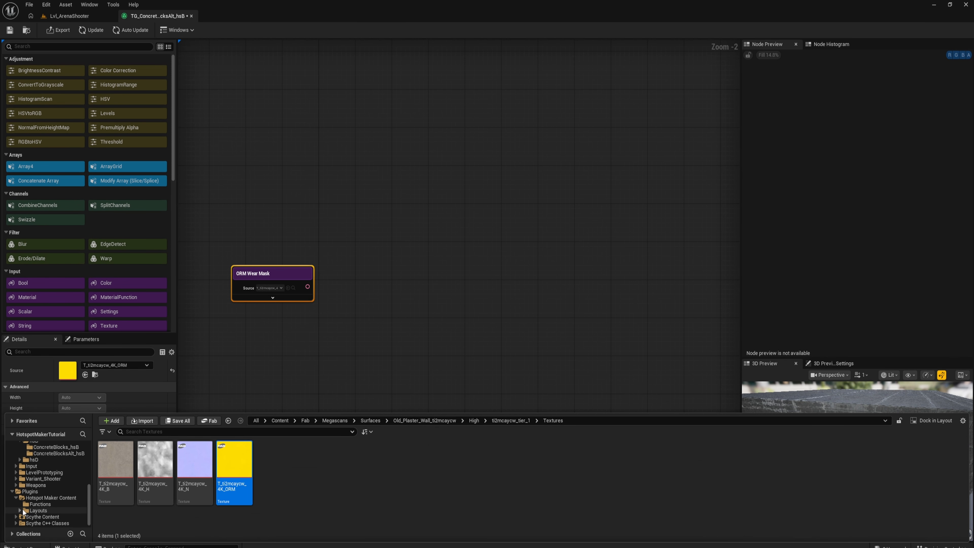
pyautogui.click(20, 510)
pyautogui.scroll(-1, 23, 510)
pyautogui.click(29, 511)
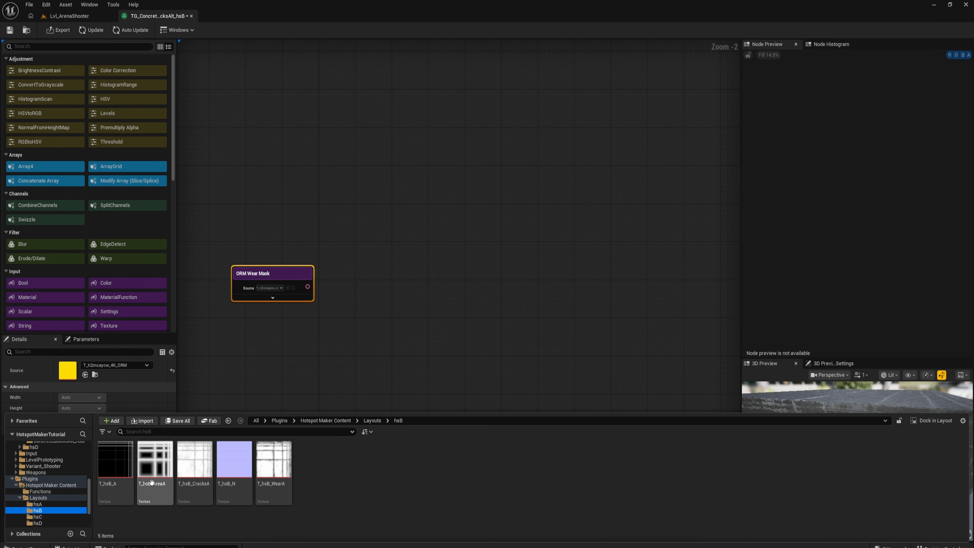
pyautogui.moveTo(150, 469); pyautogui.dragTo(229, 347)
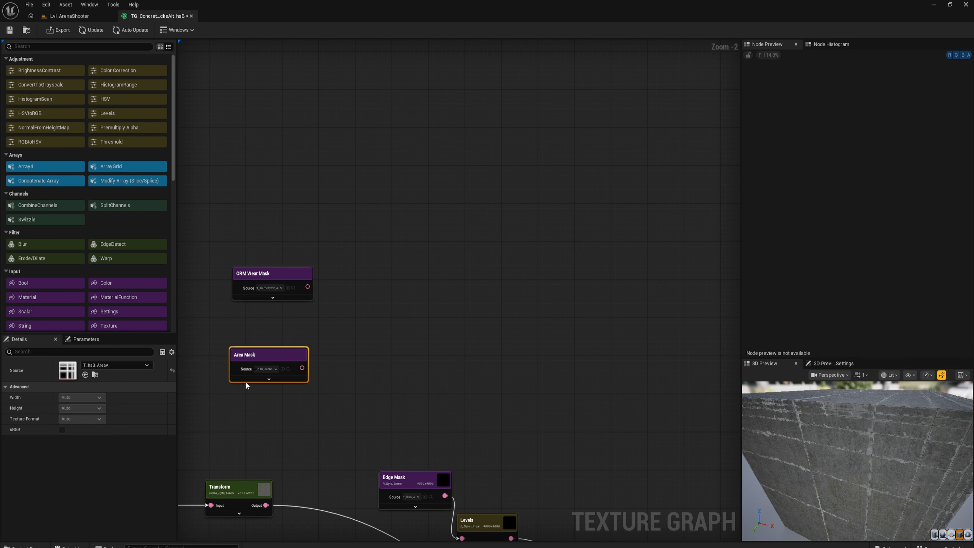
# - Add a Levels node connected to the Area Mask output
pyautogui.scroll(1, 242, 370)
pyautogui.moveTo(306, 374); pyautogui.dragTo(379, 377)
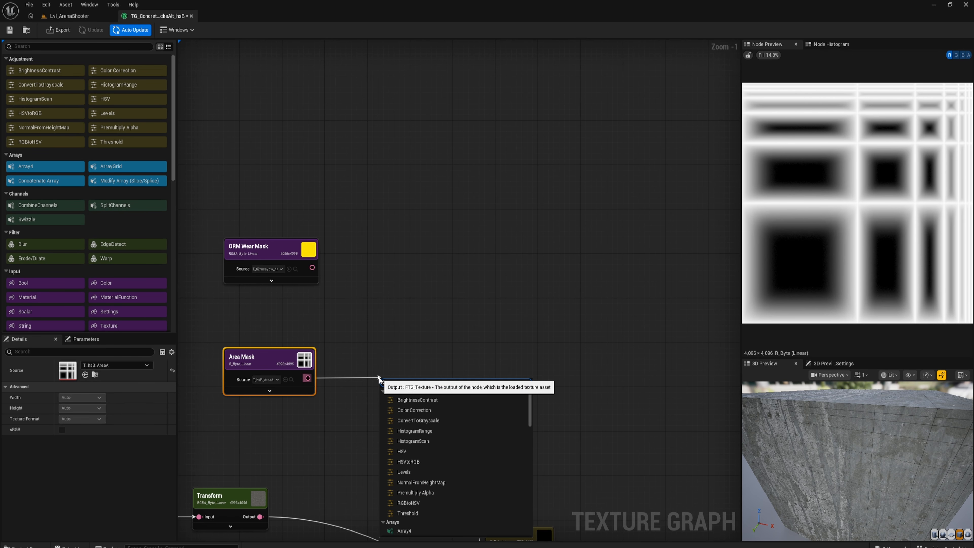
pyautogui.write('levels')
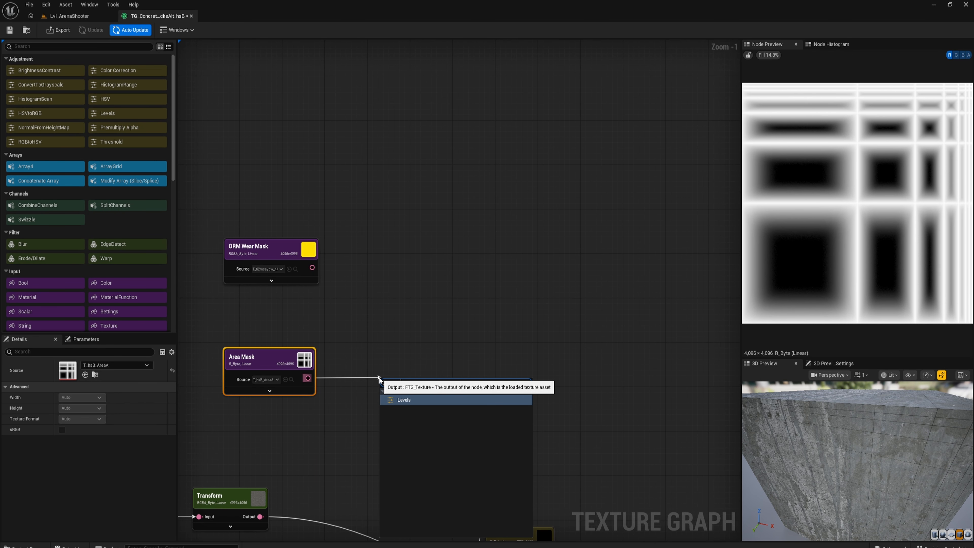
pyautogui.click(422, 400)
# - Add a SplitChannels node fed by the ORM Wear Mask output and align it beside that node
pyautogui.moveTo(313, 268); pyautogui.dragTo(370, 270)
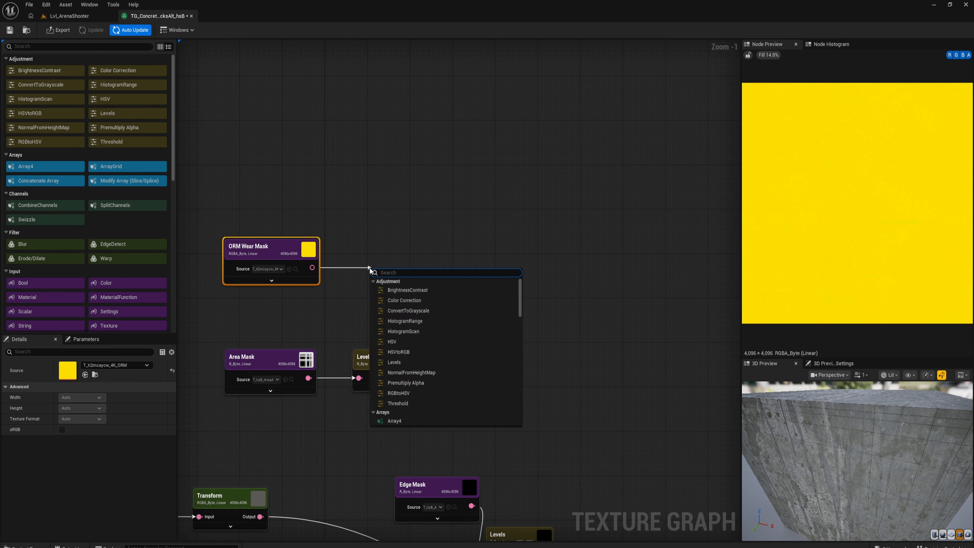
pyautogui.write('split')
pyautogui.press('Return')
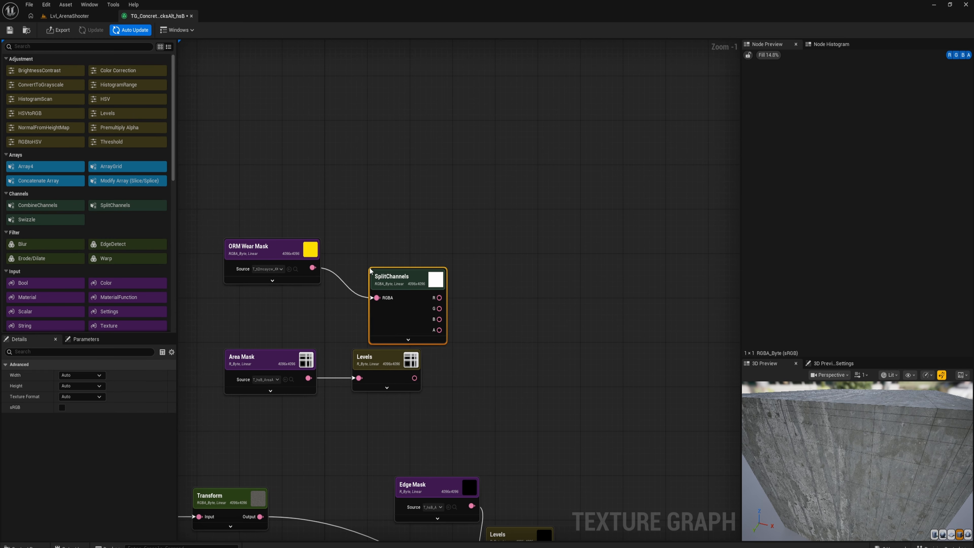
pyautogui.moveTo(396, 285); pyautogui.dragTo(386, 251)
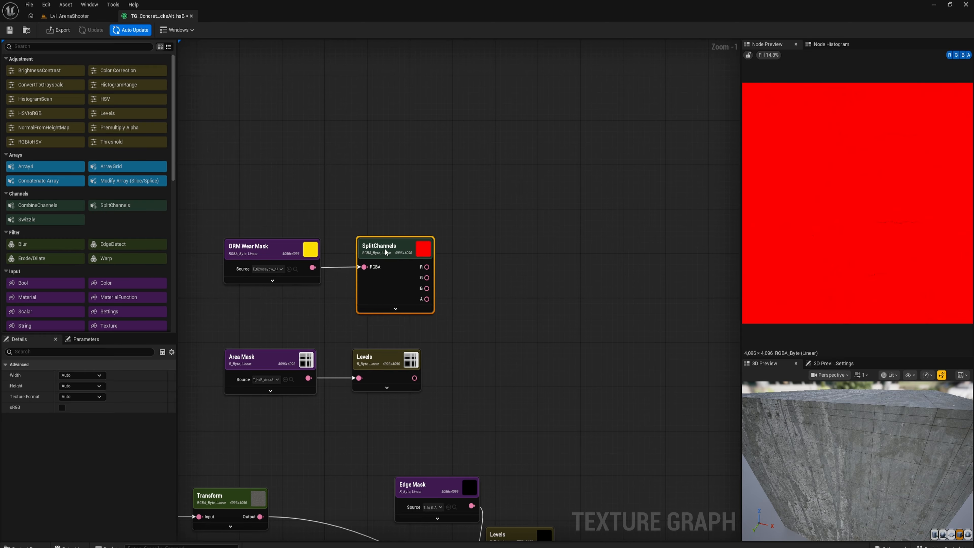
# - Add a BrightnessContrast node fed by the green channel of SplitChannels and align it beside that node
pyautogui.click(250, 247)
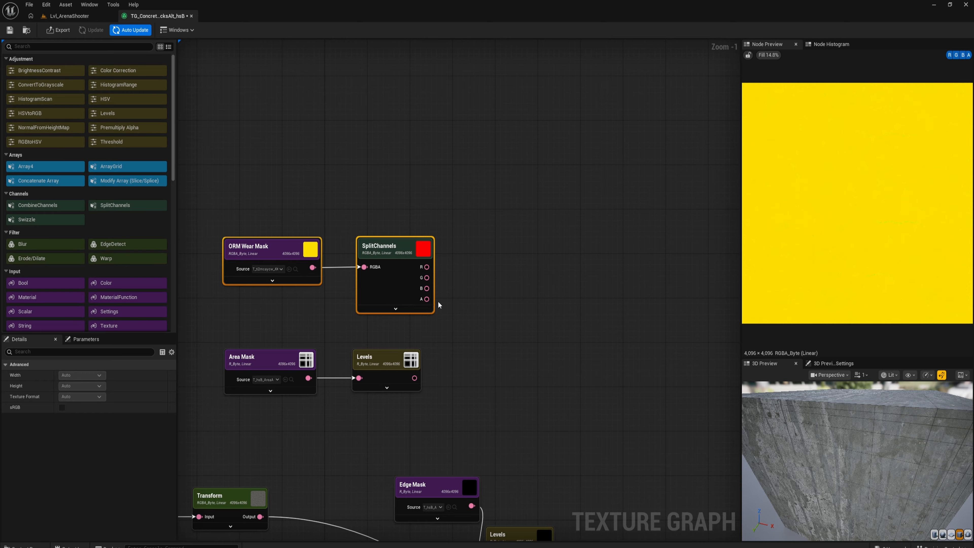
pyautogui.click(425, 277)
pyautogui.moveTo(426, 277)
pyautogui.mouseDown()
pyautogui.moveTo(444, 272)
pyautogui.moveTo(424, 282)
pyautogui.mouseUp()
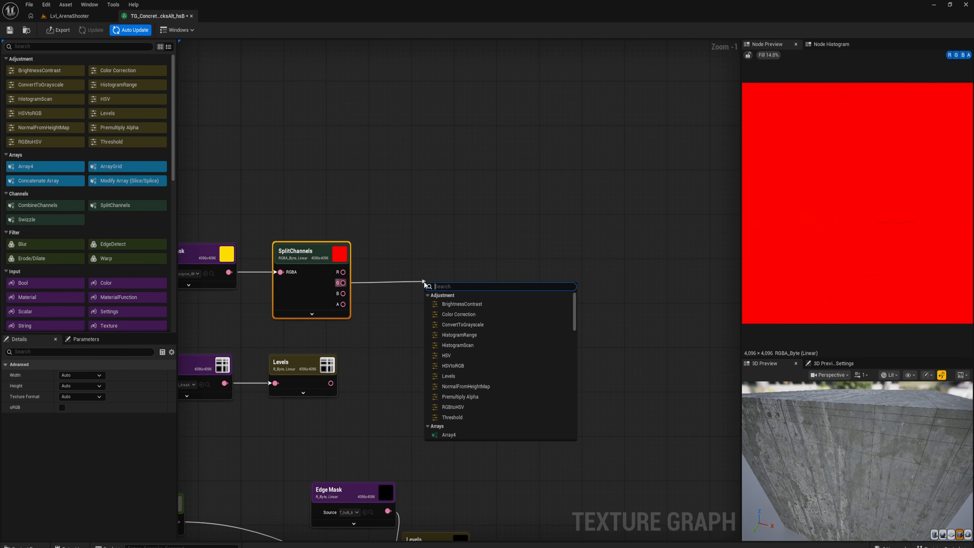
pyautogui.write('bri')
pyautogui.press('Return')
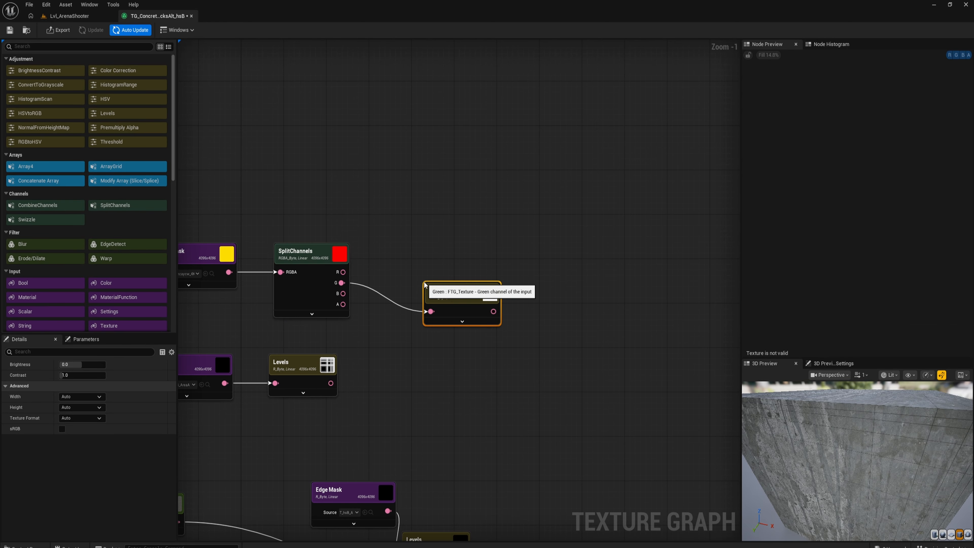
pyautogui.moveTo(476, 297); pyautogui.dragTo(452, 268)
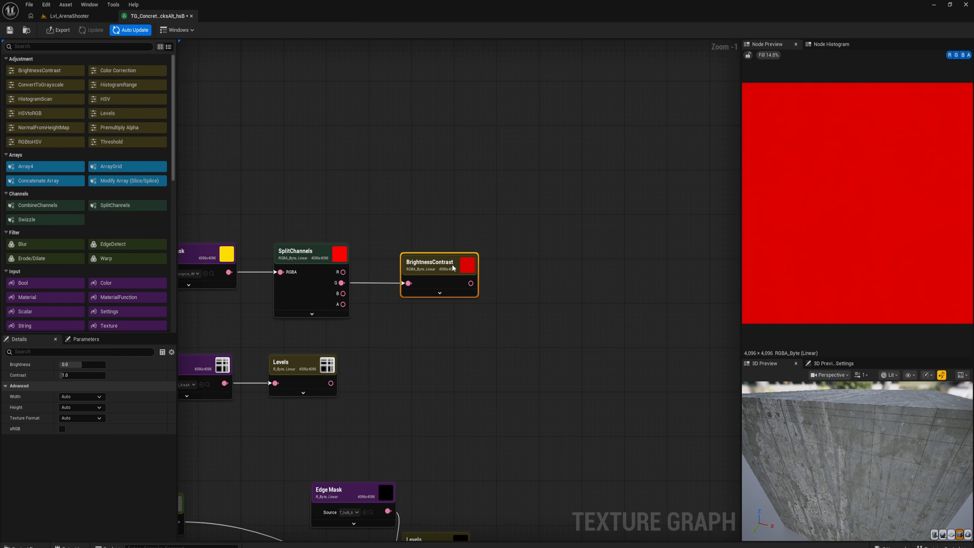
# - Expand the BrightnessContrast node's settings and set its output format to 8-bit Grayscale
pyautogui.click(440, 293)
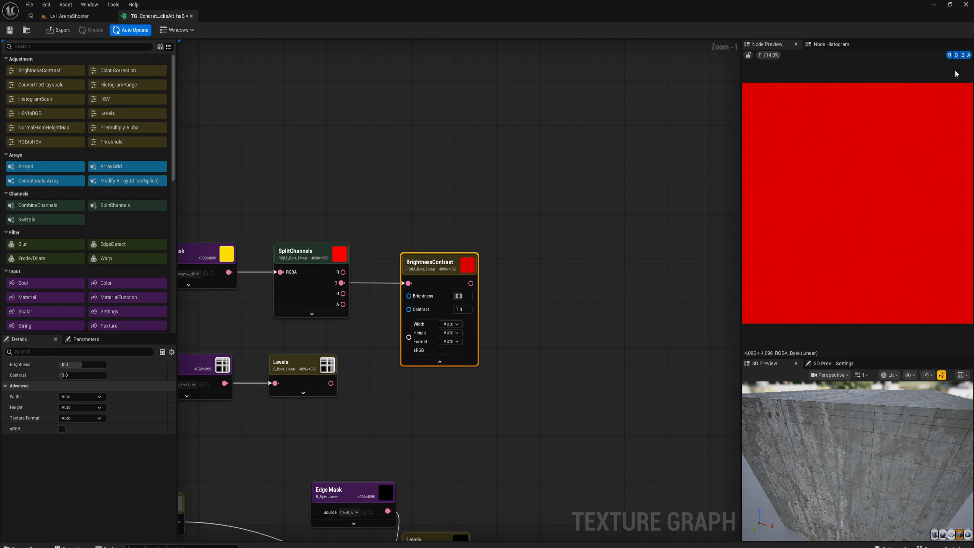
pyautogui.click(956, 56)
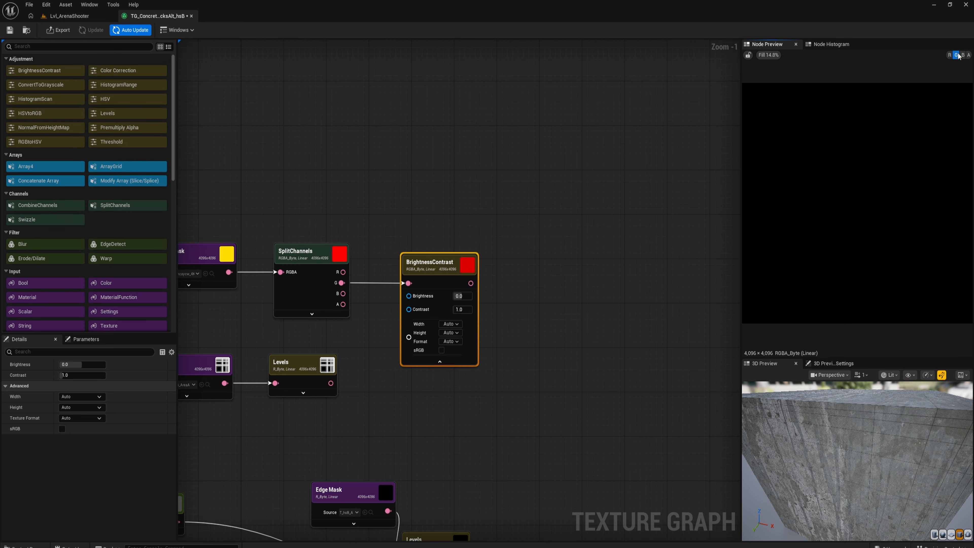
pyautogui.click(957, 56)
pyautogui.click(969, 56)
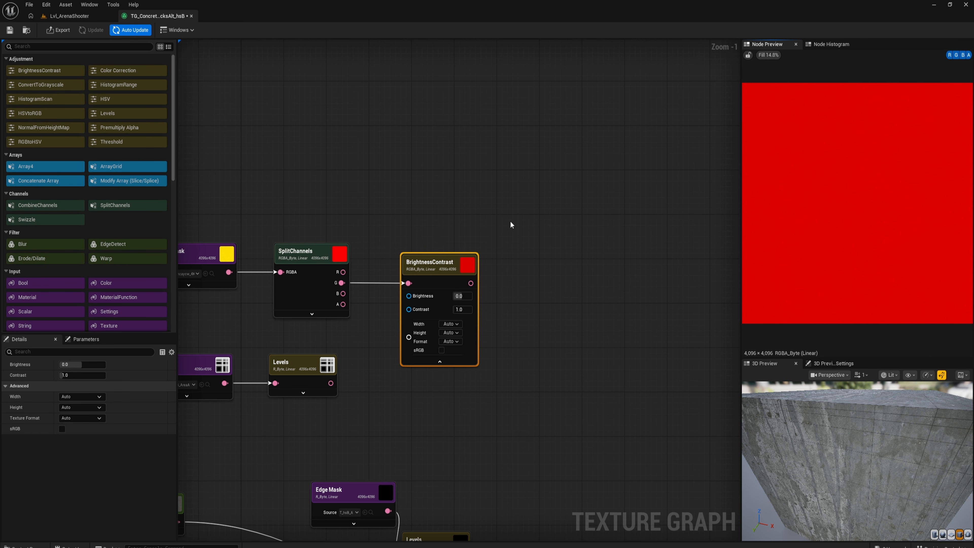
pyautogui.moveTo(368, 256); pyautogui.dragTo(487, 232, button='right')
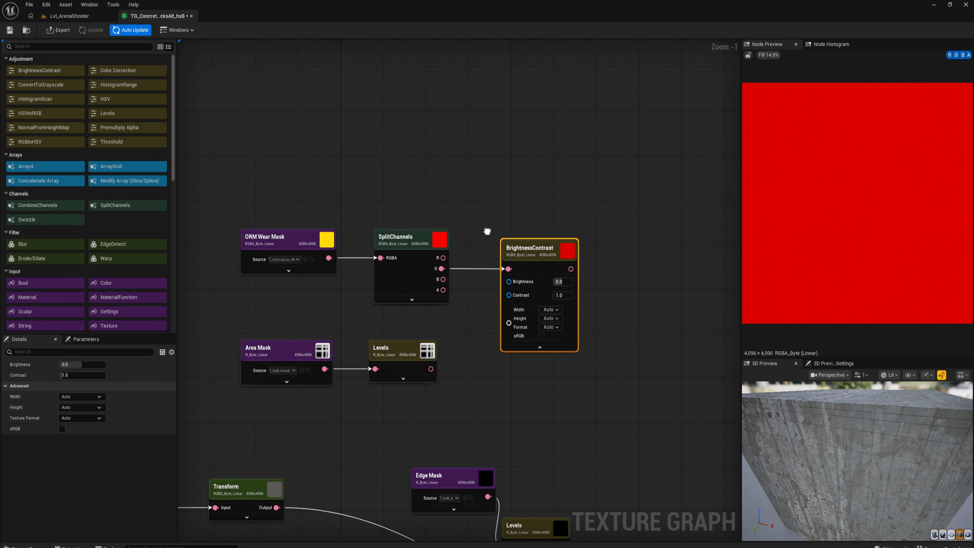
pyautogui.click(551, 327)
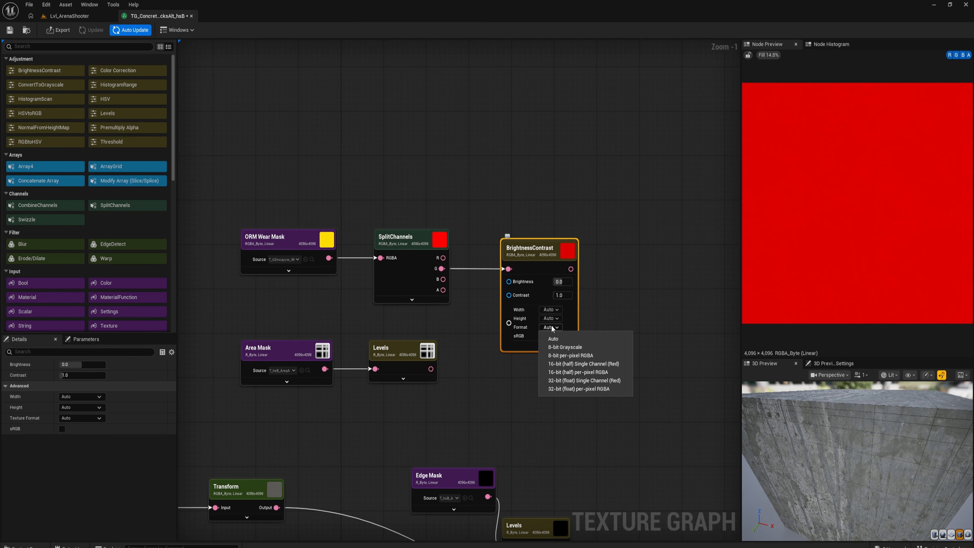
pyautogui.click(566, 347)
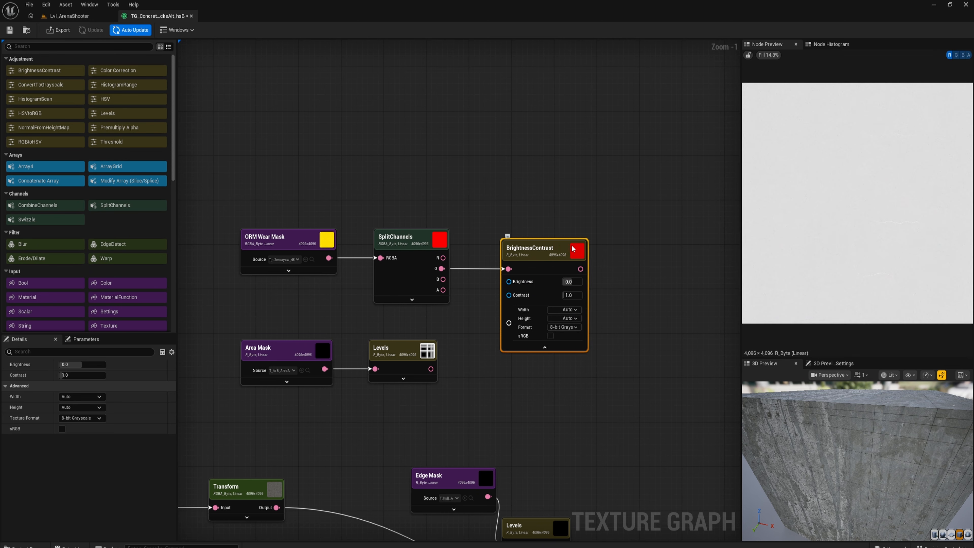
# - Set the BrightnessContrast node's brightness to -0.5 while checking the mask detail in the node preview
pyautogui.scroll(4, 771, 192)
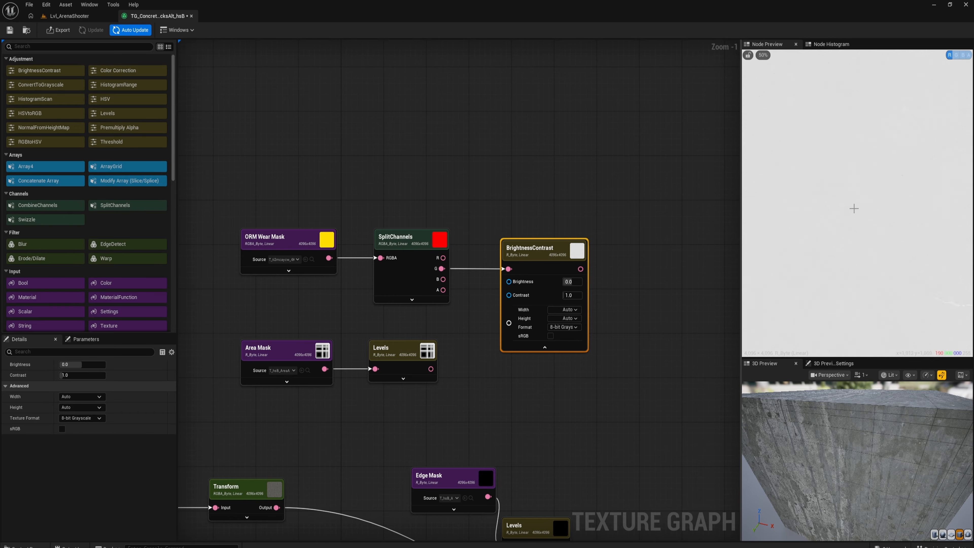
pyautogui.moveTo(902, 250); pyautogui.dragTo(730, 206, button='right')
pyautogui.scroll(-3, 889, 228)
pyautogui.scroll(2, 885, 181)
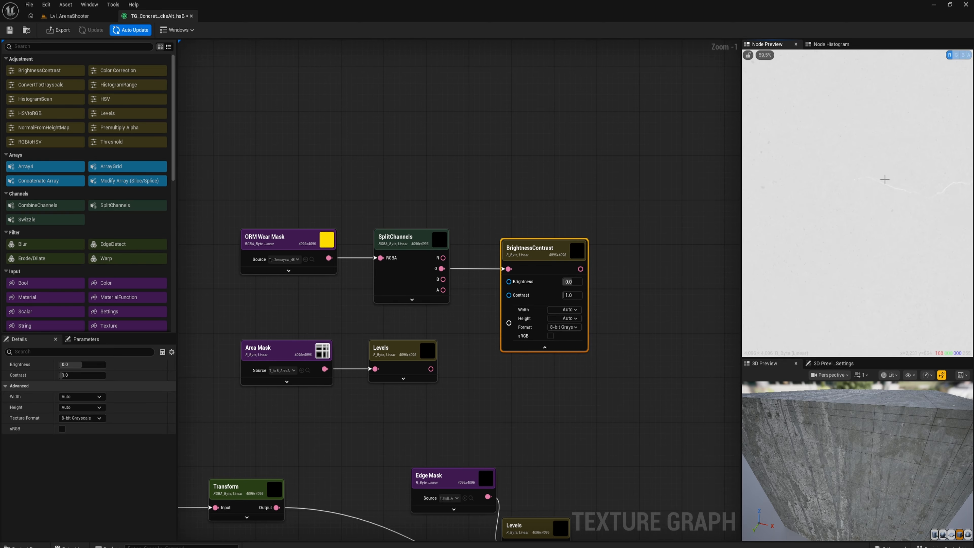
pyautogui.click(571, 282)
pyautogui.write('-0')
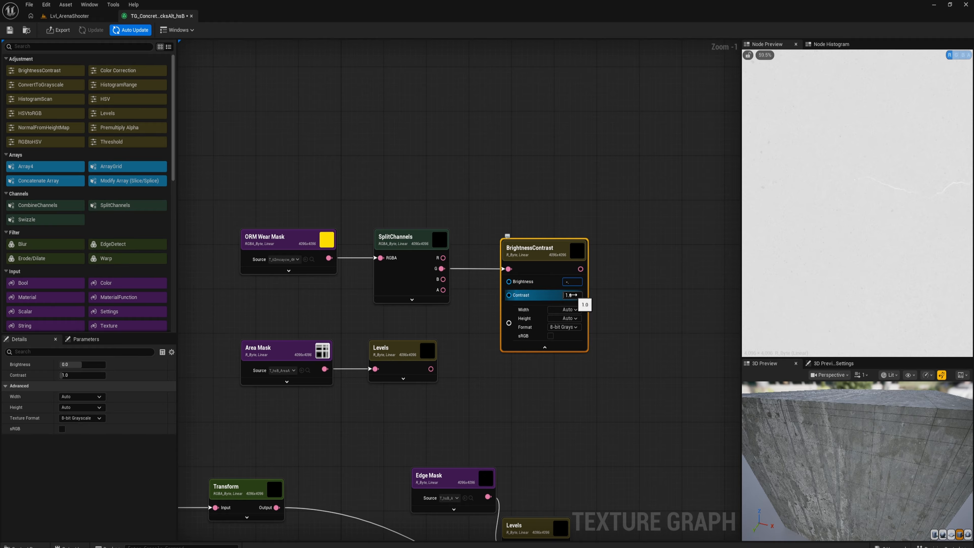
pyautogui.write('.5')
pyautogui.press('Return')
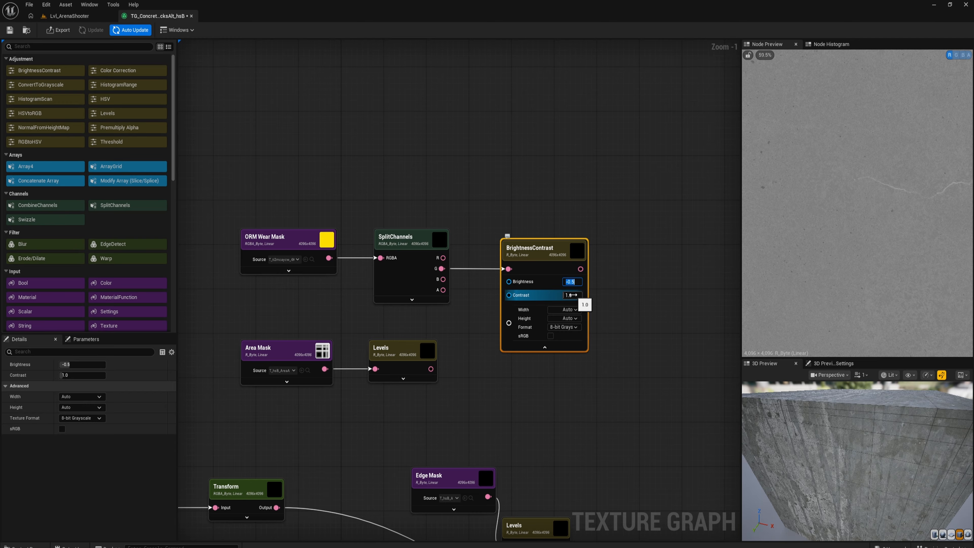
# - Set the BrightnessContrast node's contrast to 3.3 and inspect the resulting mask in the node preview
pyautogui.click(571, 295)
pyautogui.write('3.3')
pyautogui.press('Return')
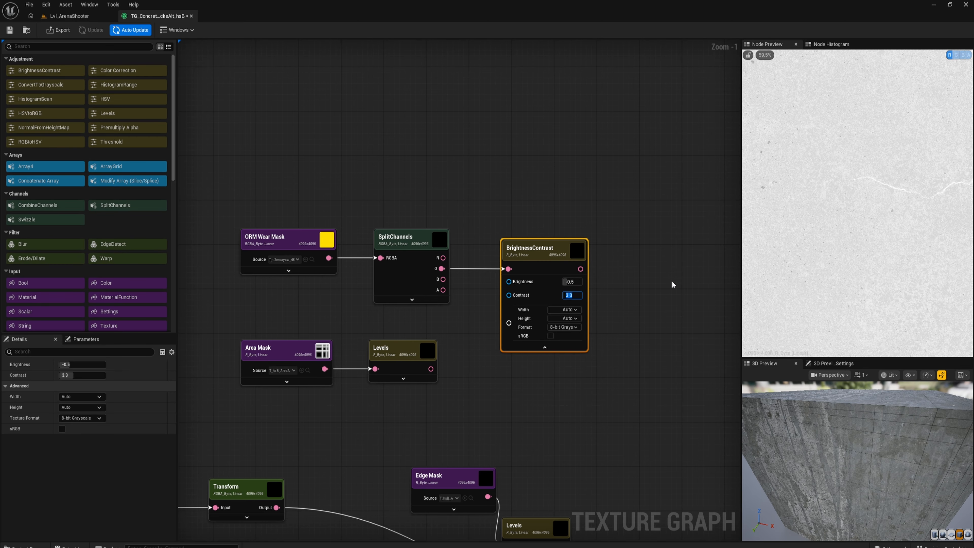
pyautogui.scroll(-3, 831, 217)
pyautogui.moveTo(829, 240); pyautogui.dragTo(839, 133, button='right')
pyautogui.moveTo(873, 212)
pyautogui.mouseDown(button='right')
pyautogui.moveTo(813, 118)
pyautogui.moveTo(876, 215)
pyautogui.mouseUp(button='right')
pyautogui.scroll(2, 866, 169)
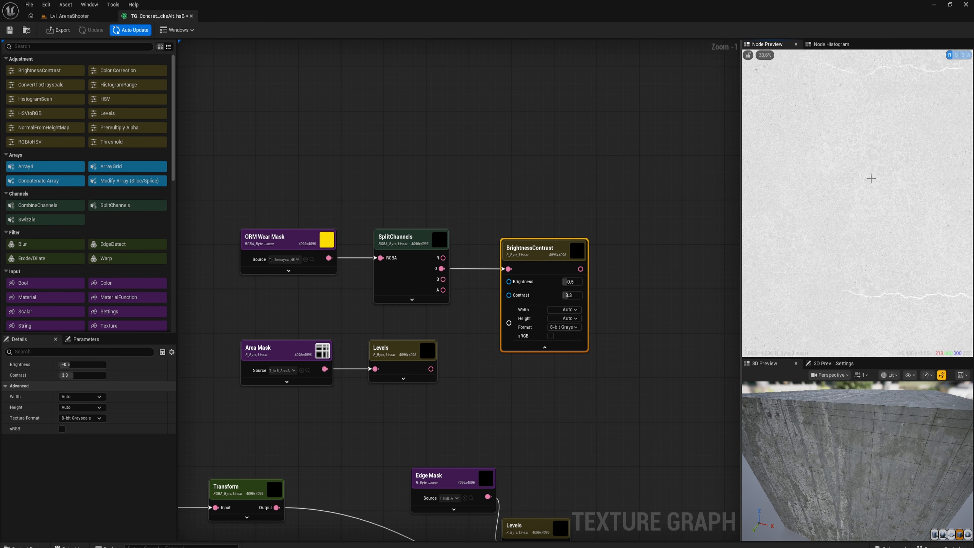
pyautogui.moveTo(904, 165); pyautogui.dragTo(763, 301, button='right')
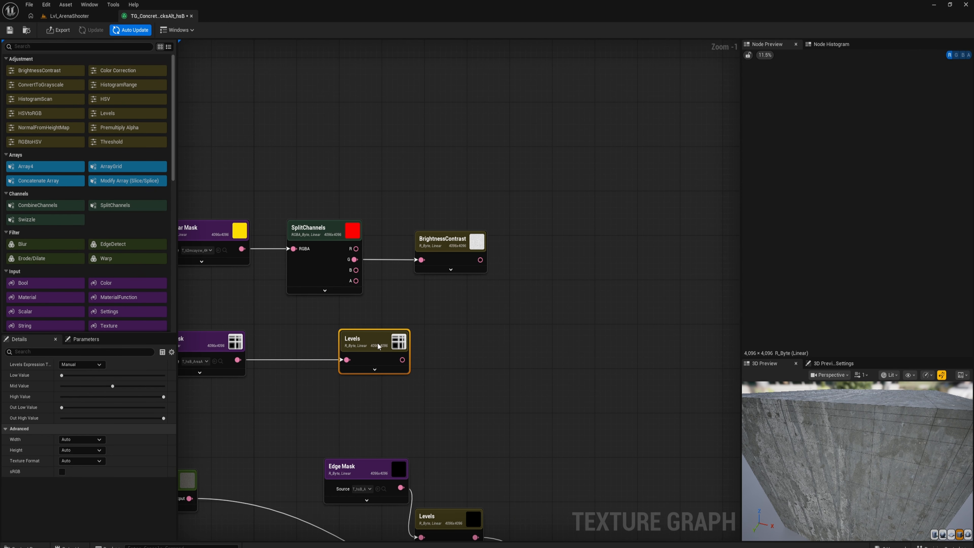
# - Align the Area Mask's Levels node beneath BrightnessContrast and raise its mid value close to the maximum to narrow the white bands
pyautogui.moveTo(372, 346); pyautogui.dragTo(447, 346)
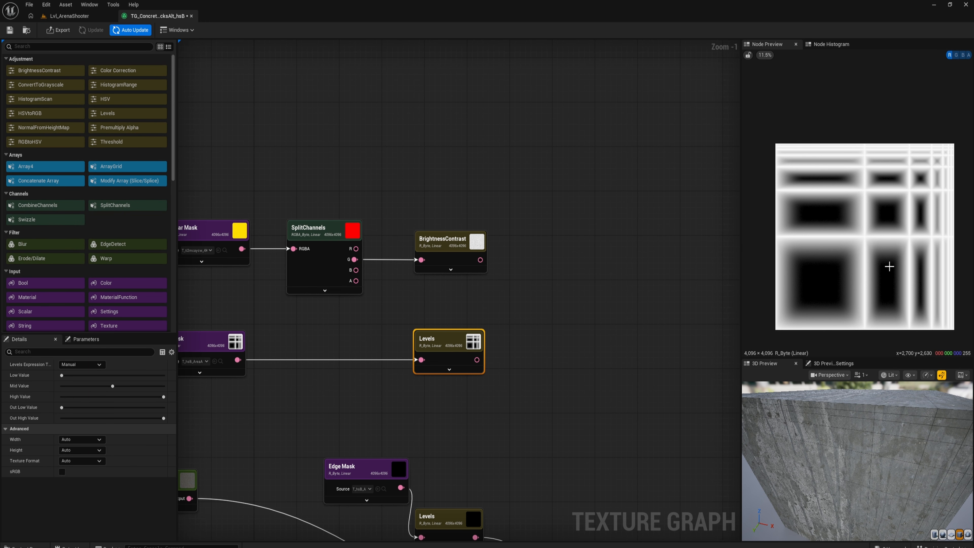
pyautogui.scroll(7, 838, 237)
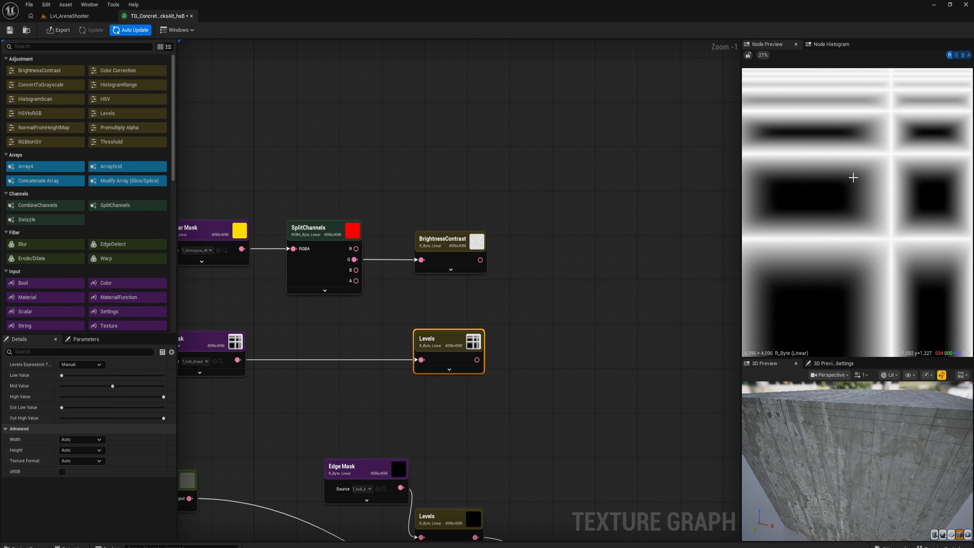
pyautogui.scroll(1, 798, 195)
pyautogui.scroll(-5, 835, 190)
pyautogui.moveTo(835, 191); pyautogui.dragTo(816, 199, button='right')
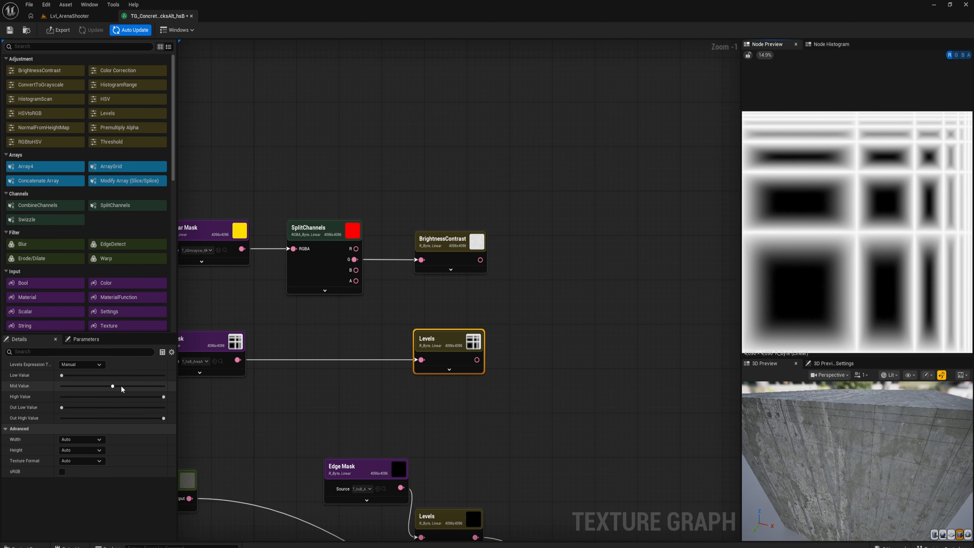
pyautogui.moveTo(112, 386); pyautogui.dragTo(156, 395)
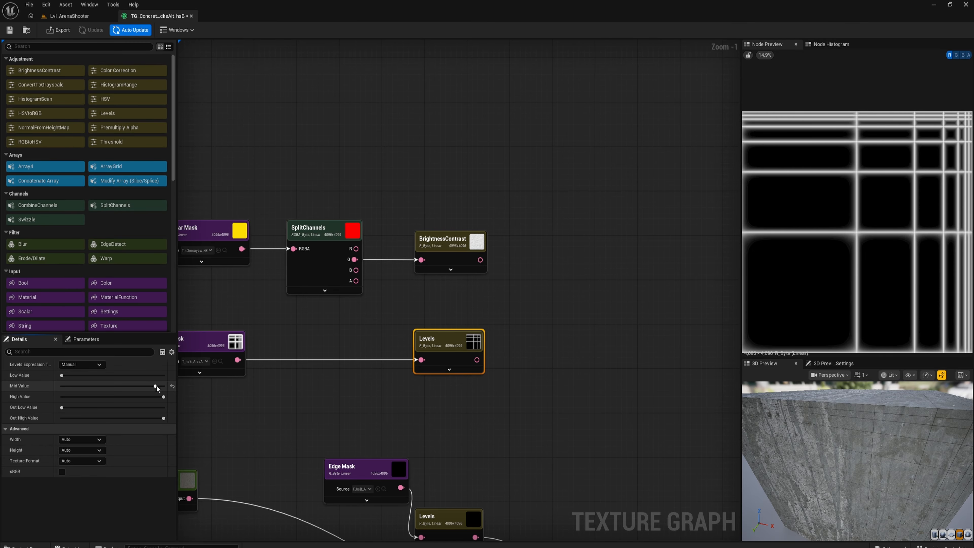
pyautogui.moveTo(155, 386); pyautogui.dragTo(157, 386)
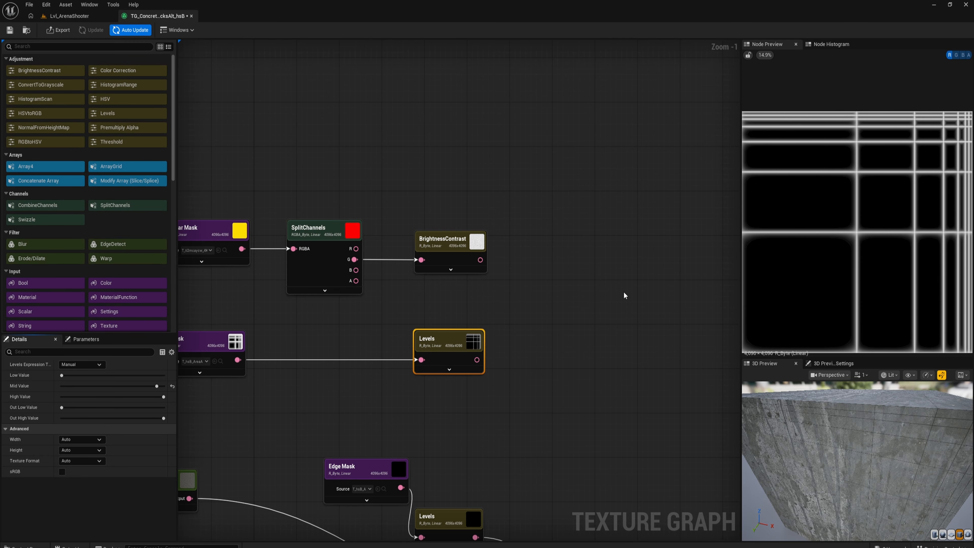
# - Add a Blend node with BrightnessContrast as its foreground and the Area Mask's Levels output as its background
pyautogui.moveTo(624, 296); pyautogui.dragTo(526, 283, button='right')
pyautogui.moveTo(385, 250); pyautogui.dragTo(482, 275)
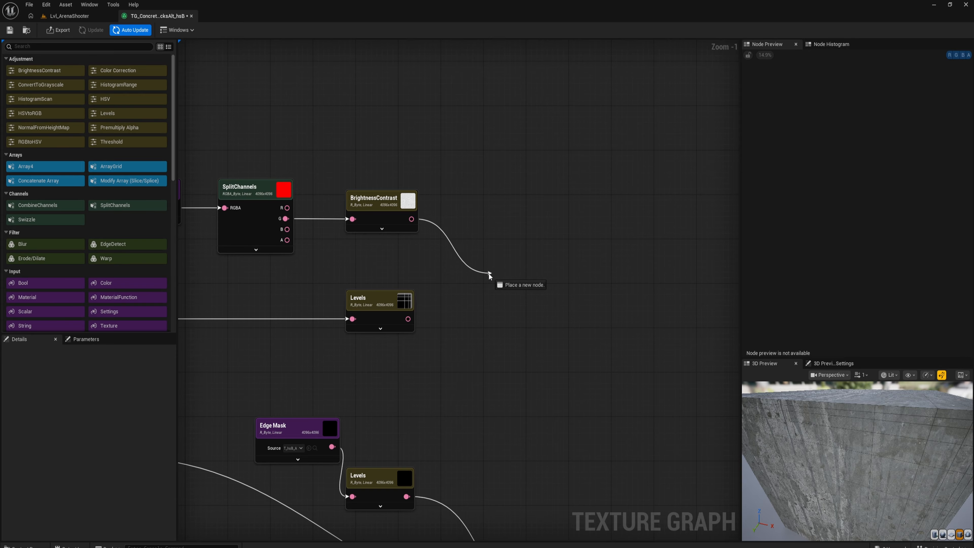
pyautogui.write('blend')
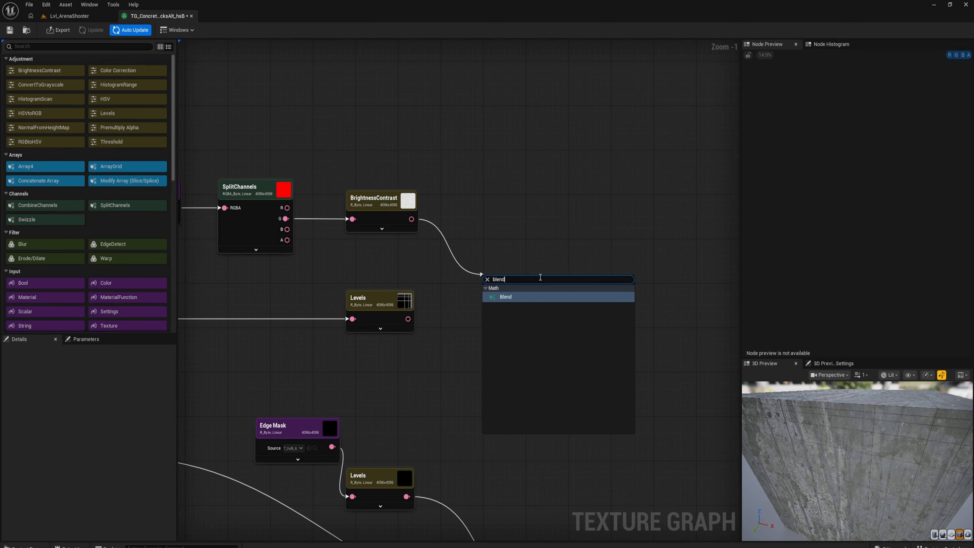
pyautogui.press('Return')
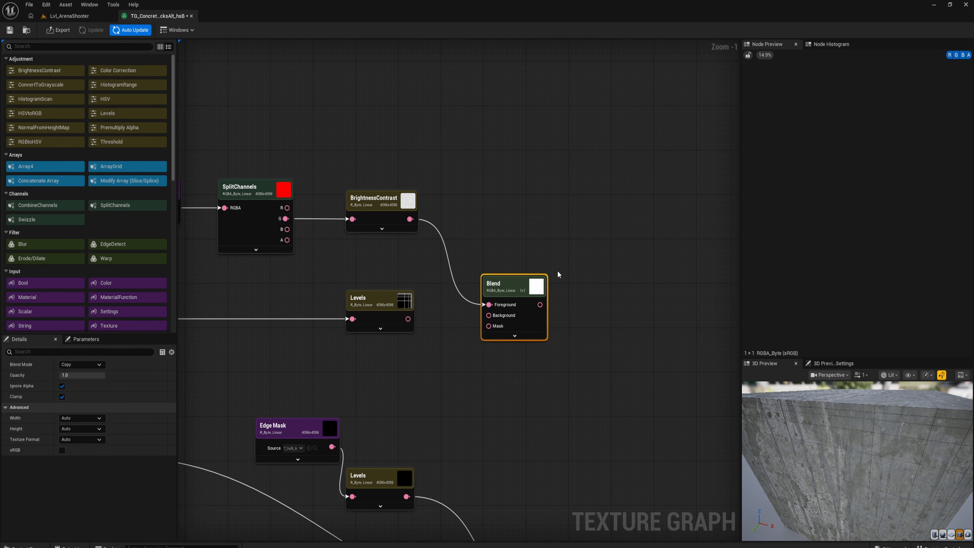
pyautogui.moveTo(407, 319); pyautogui.dragTo(490, 315)
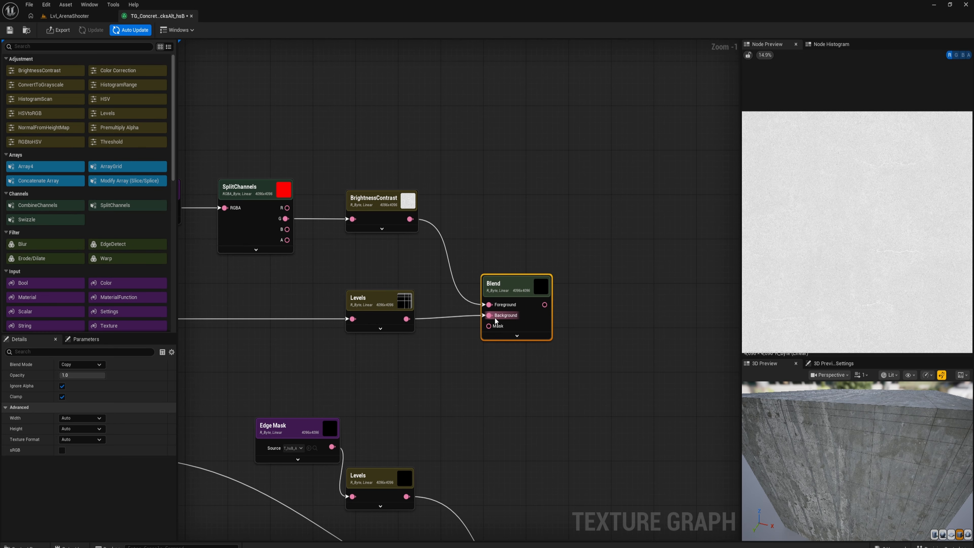
# - Expand the new Blend node's settings and set its blend mode to Overlay
pyautogui.click(517, 336)
pyautogui.click(534, 418)
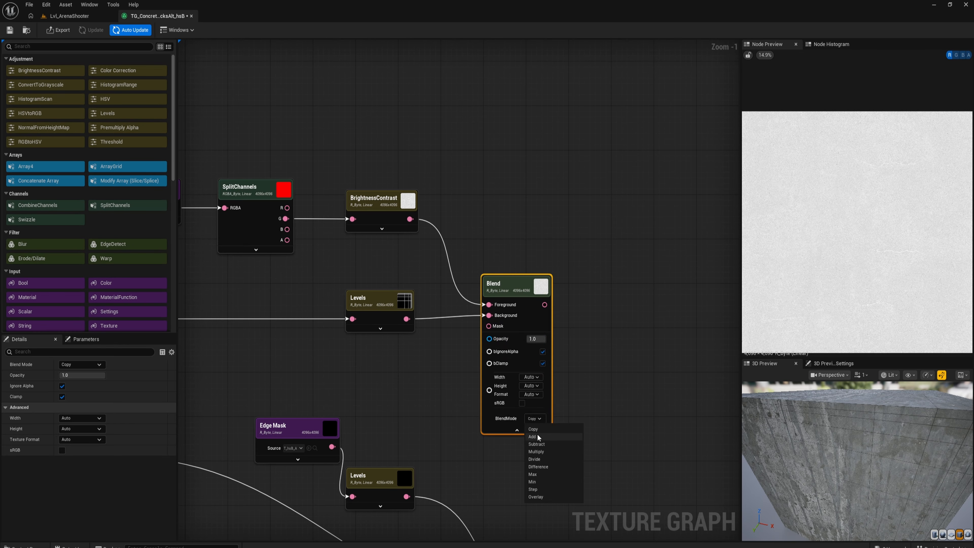
pyautogui.click(540, 497)
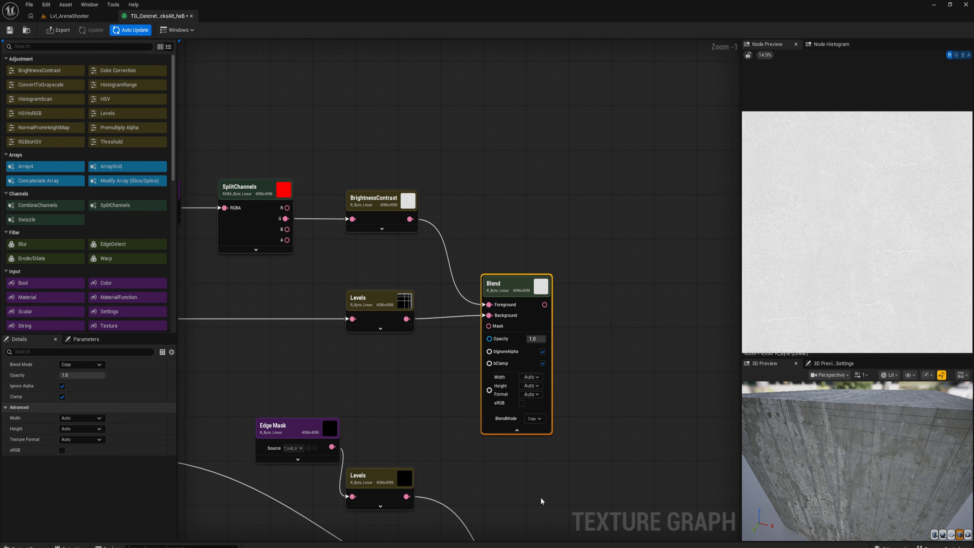
# - Add a Levels node fed by the Blend output and align it beside the Blend node
pyautogui.moveTo(514, 286); pyautogui.dragTo(615, 308)
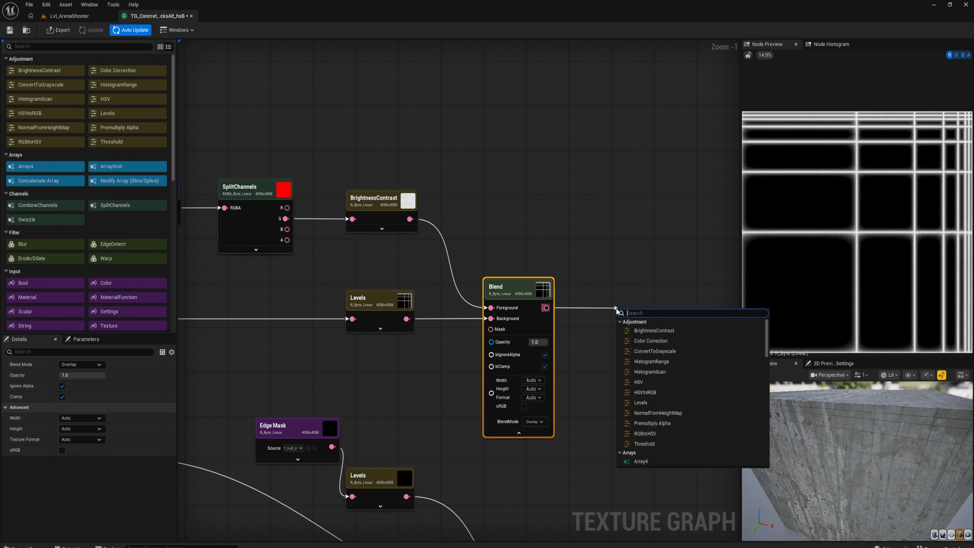
pyautogui.write('leve')
pyautogui.press('Return')
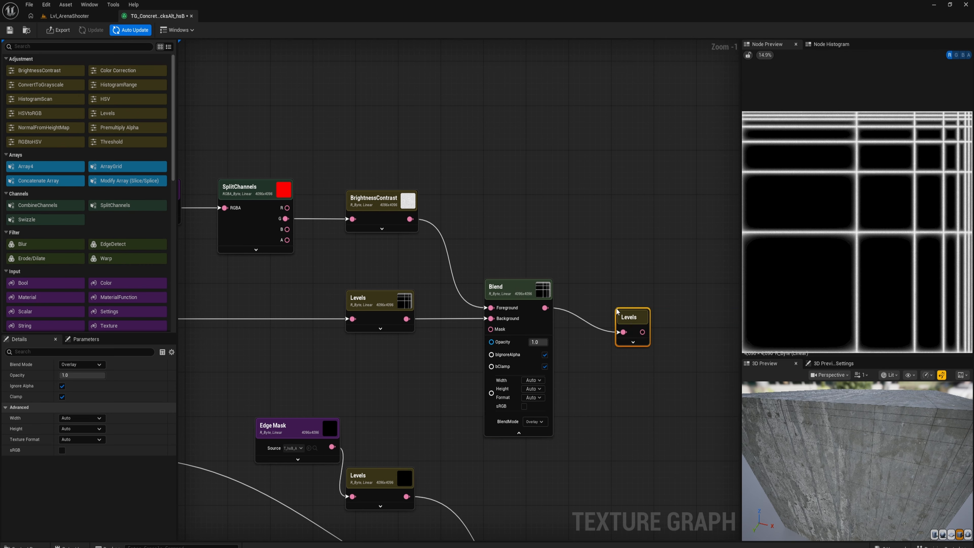
pyautogui.moveTo(636, 324); pyautogui.dragTo(616, 294)
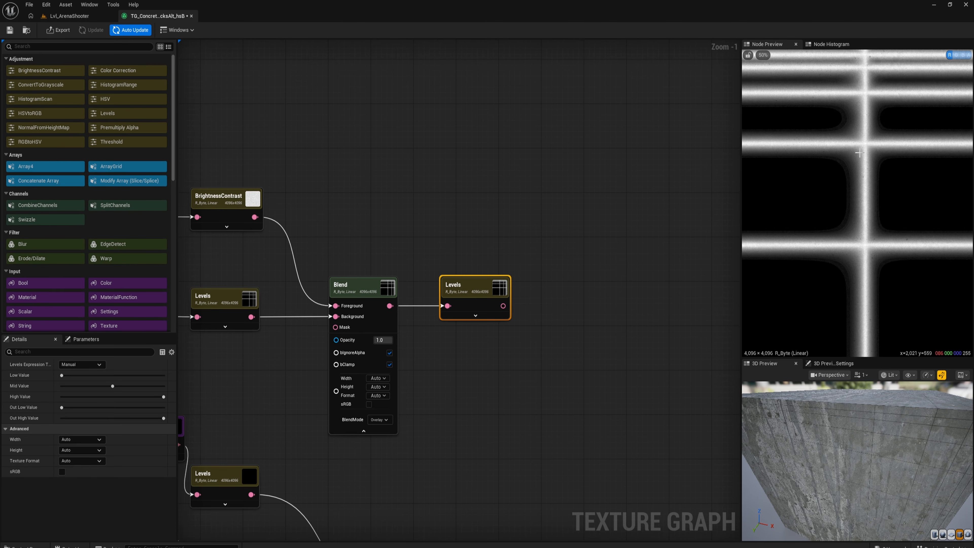
# - Raise the low value of the Levels node after the Blend to somewhat under halfway to tighten the white bands
pyautogui.scroll(-3, 854, 181)
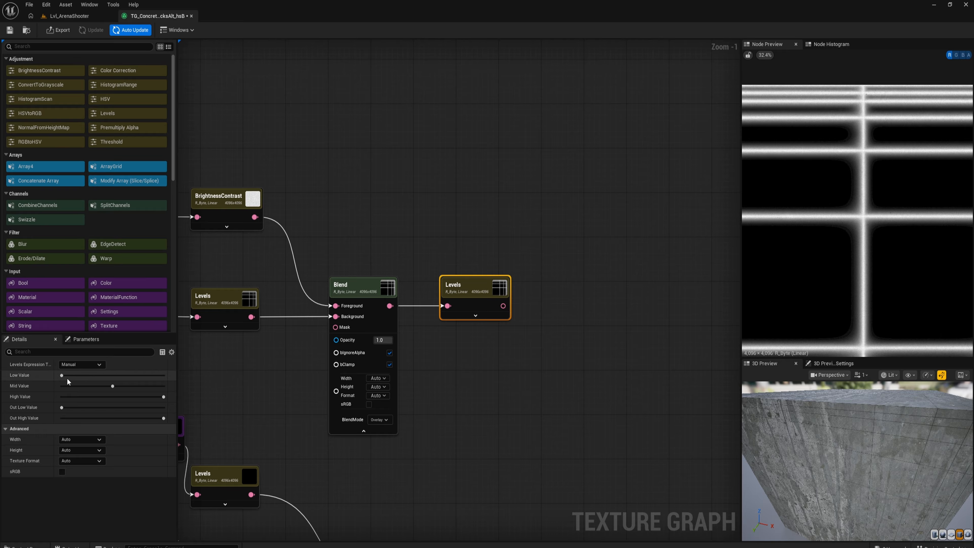
pyautogui.moveTo(62, 375); pyautogui.dragTo(99, 379)
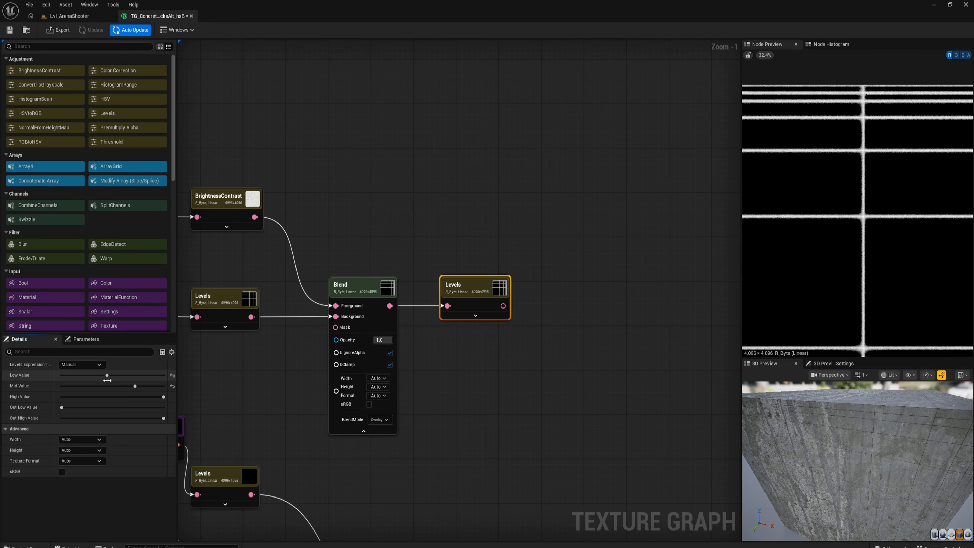
pyautogui.scroll(6, 892, 196)
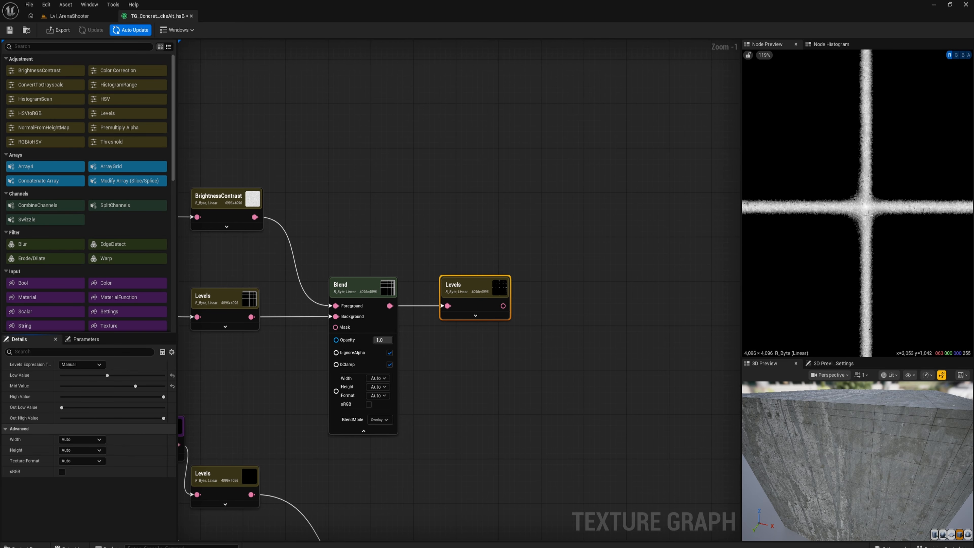
pyautogui.scroll(3, 871, 194)
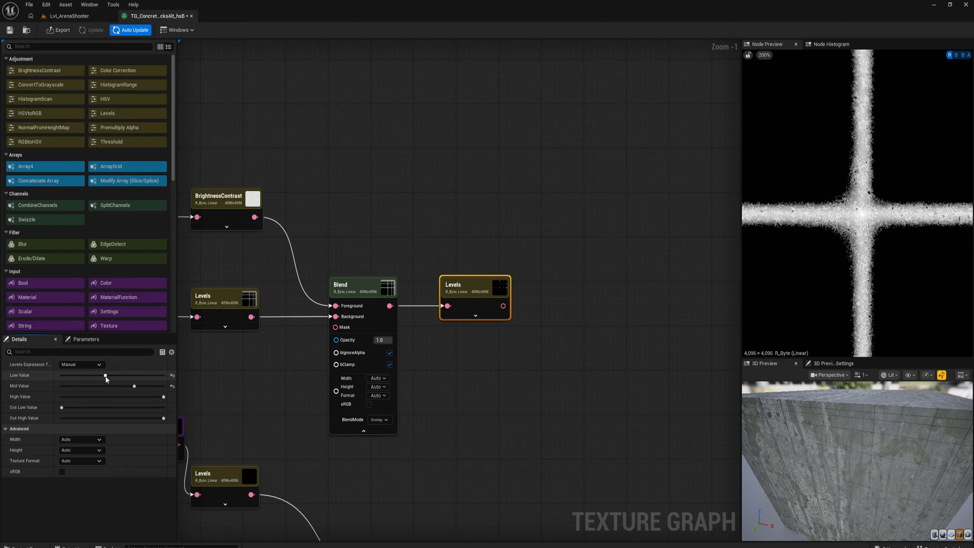
pyautogui.moveTo(105, 375); pyautogui.dragTo(101, 376)
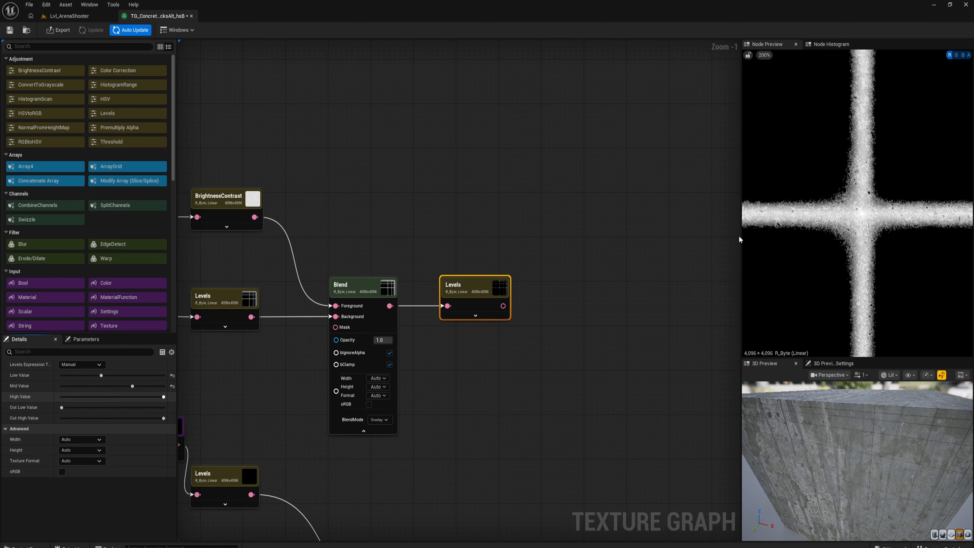
# - Fine-tune the same Levels node to a mid value around two-thirds of its range and a slightly reduced low value, checking the band edges
pyautogui.scroll(-5, 857, 201)
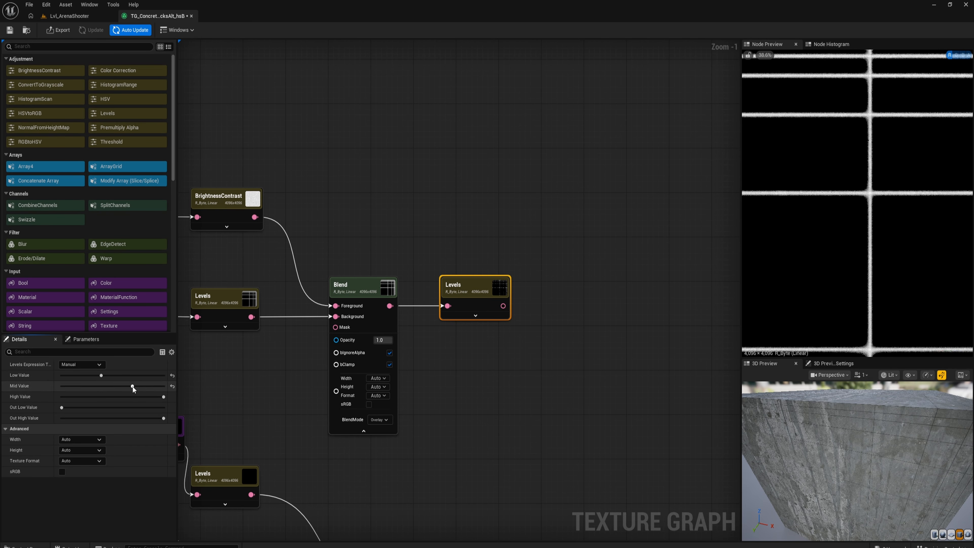
pyautogui.moveTo(132, 387); pyautogui.dragTo(127, 386)
pyautogui.scroll(6, 862, 252)
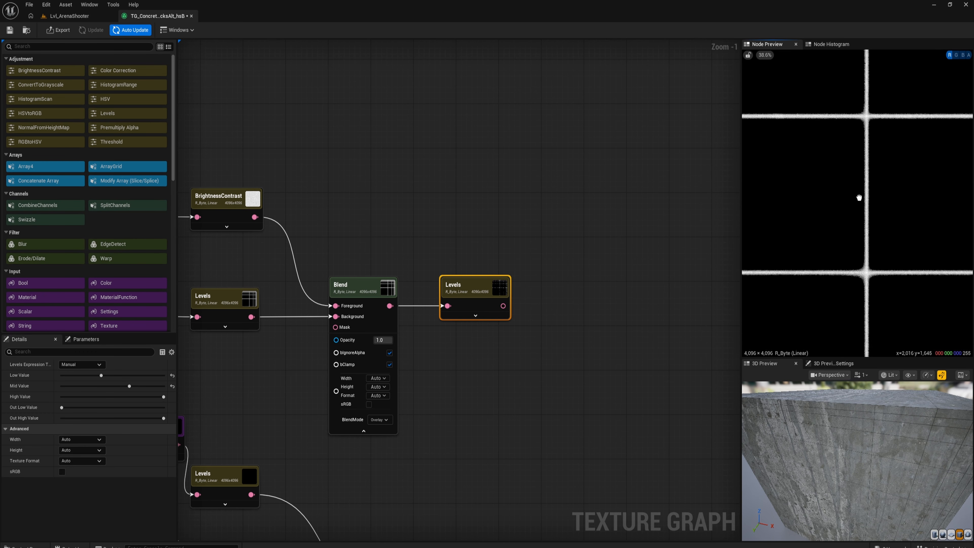
pyautogui.scroll(-10, 861, 252)
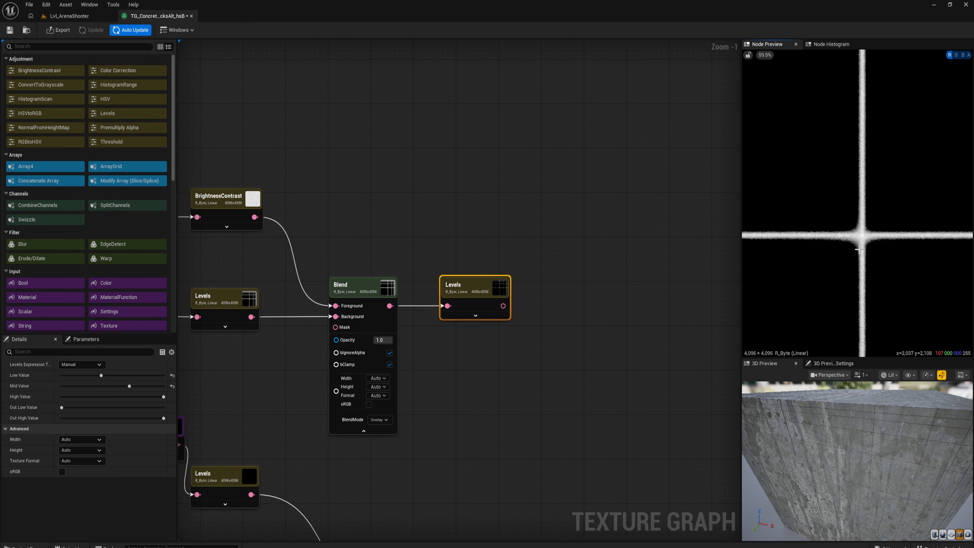
pyautogui.scroll(10, 903, 149)
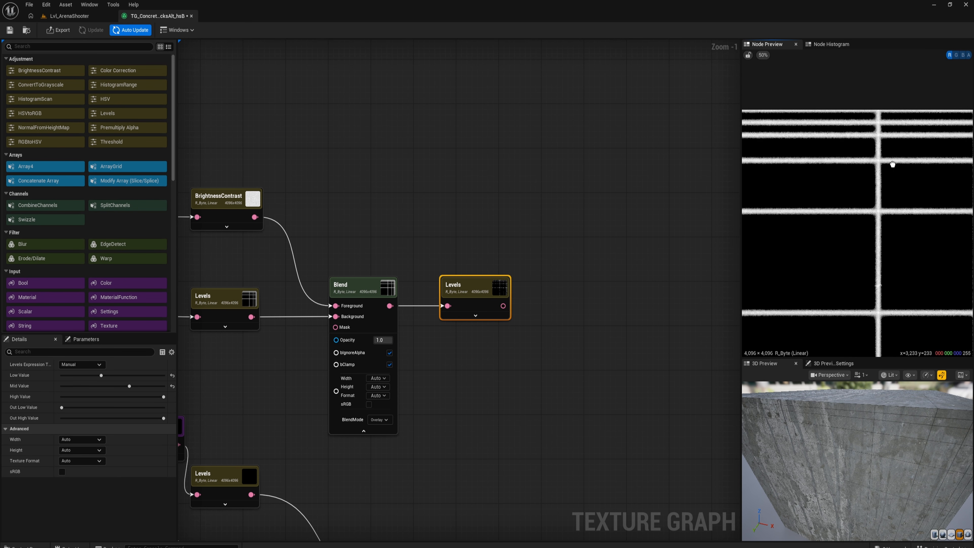
pyautogui.scroll(-2, 898, 206)
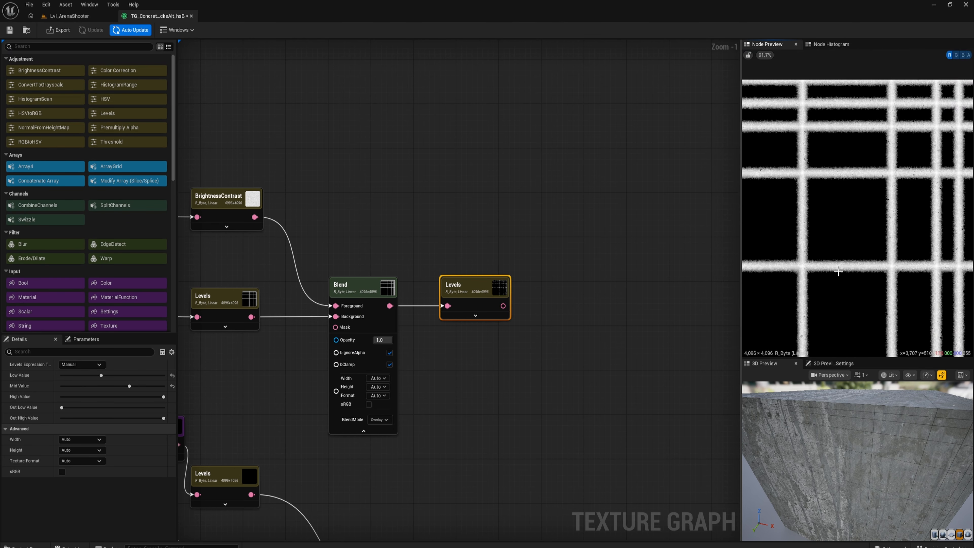
pyautogui.scroll(3, 904, 185)
pyautogui.scroll(-3, 871, 248)
pyautogui.scroll(6, 832, 199)
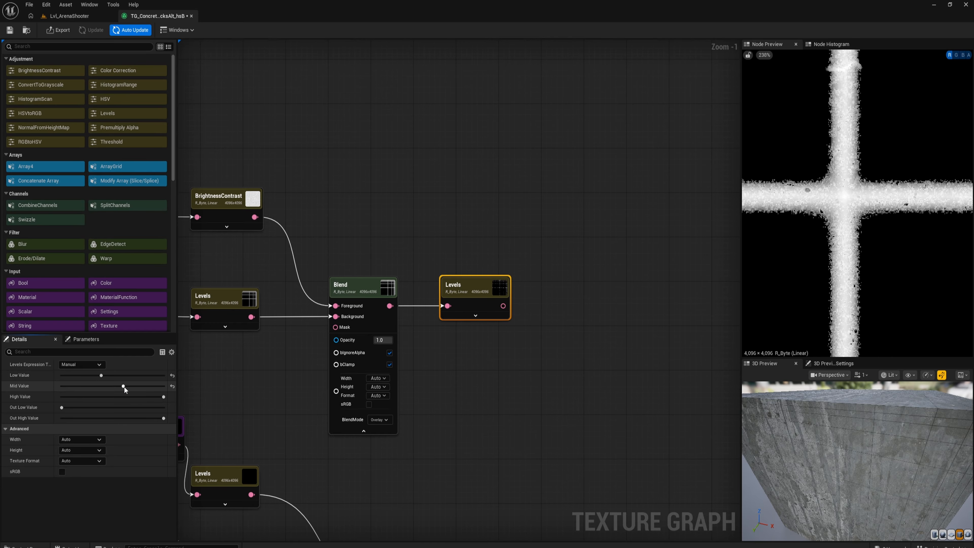
pyautogui.moveTo(123, 386); pyautogui.dragTo(132, 386)
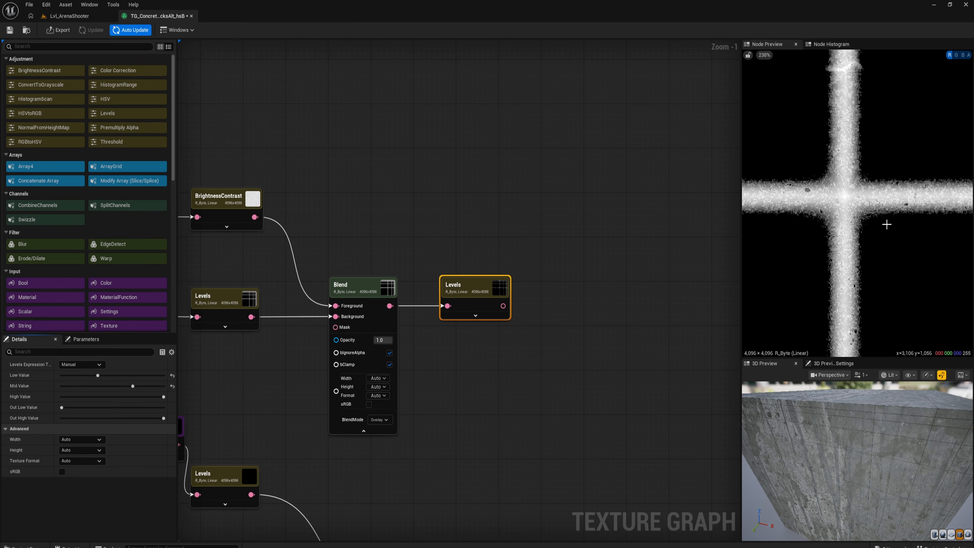
pyautogui.scroll(-8, 887, 224)
# - Add an Invert node fed by the final Levels output and connect it to the TextureGraph node's Hotspot Blend Mask input
pyautogui.moveTo(550, 348); pyautogui.dragTo(645, 239, button='right')
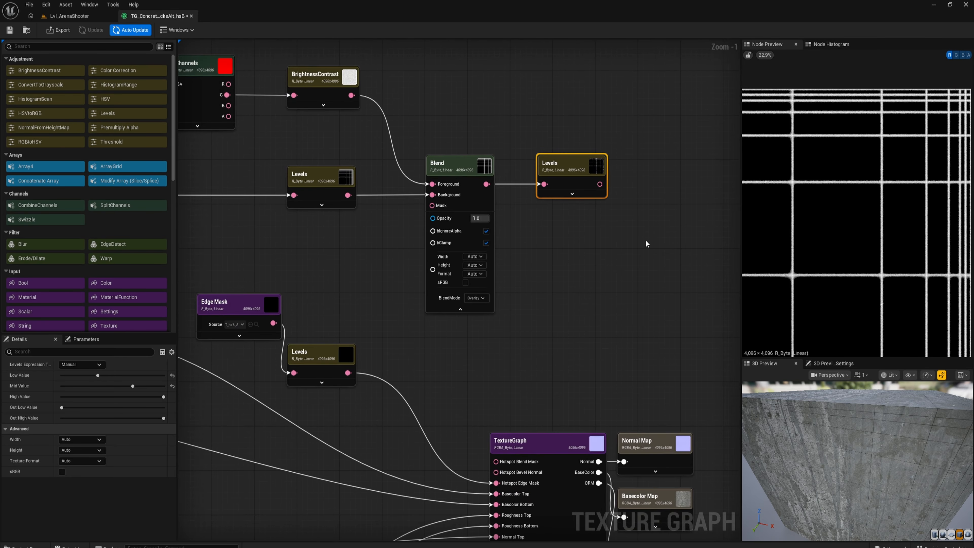
pyautogui.scroll(-4, 646, 241)
pyautogui.scroll(3, 647, 243)
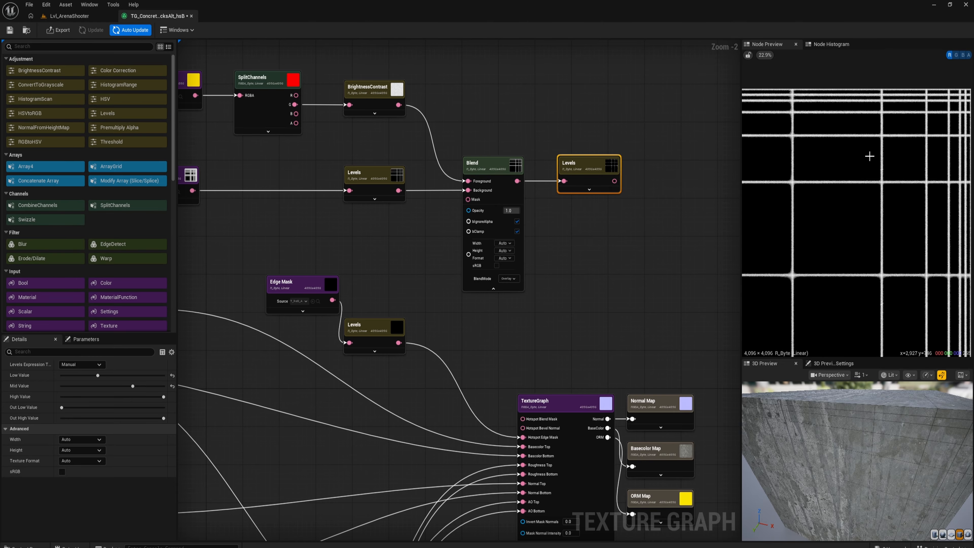
pyautogui.moveTo(639, 196); pyautogui.dragTo(534, 227, button='right')
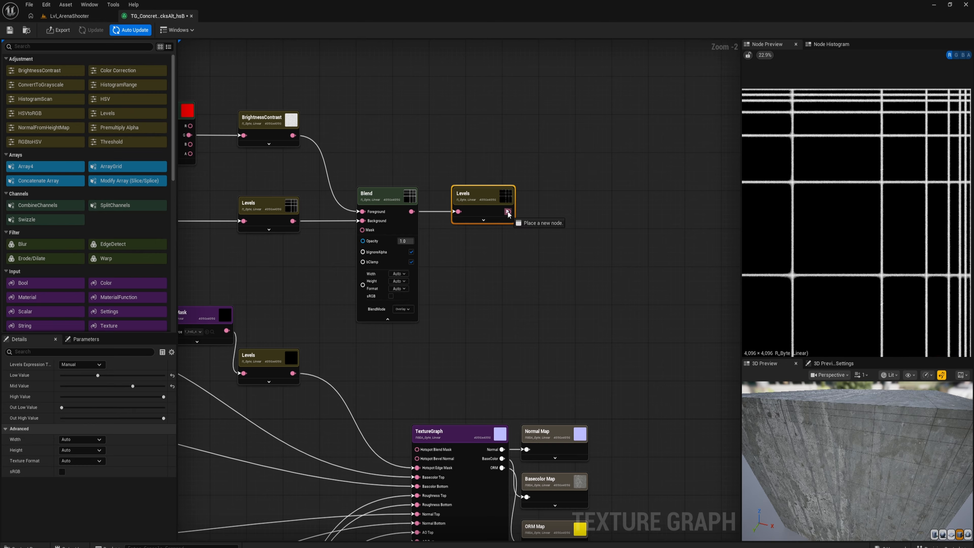
pyautogui.moveTo(507, 212); pyautogui.dragTo(548, 216)
pyautogui.write('inv')
pyautogui.press('Return')
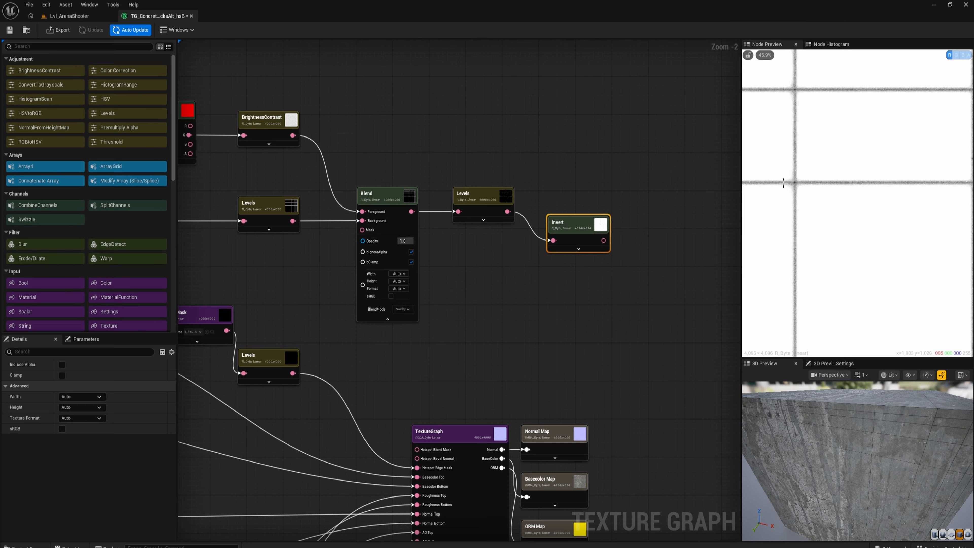
pyautogui.moveTo(570, 307); pyautogui.dragTo(629, 255, button='right')
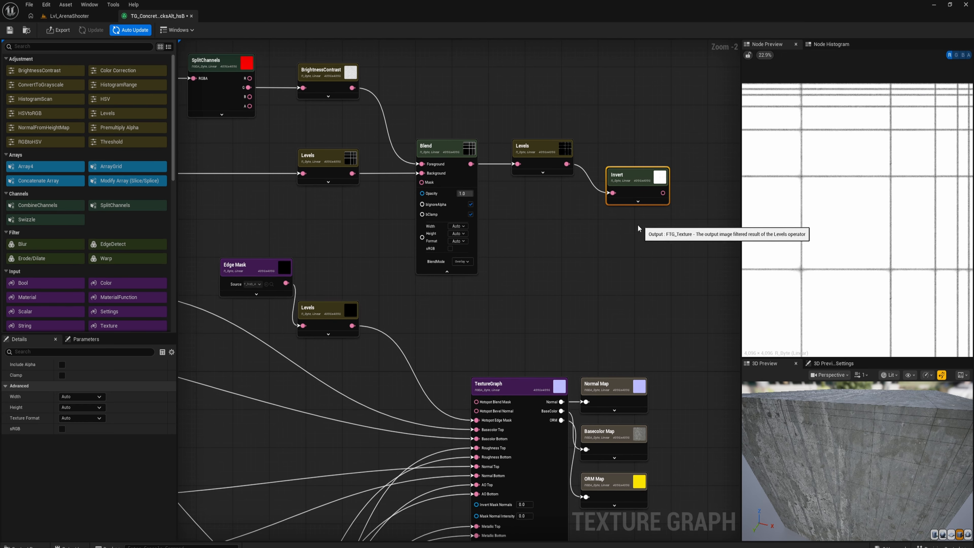
pyautogui.moveTo(663, 193); pyautogui.dragTo(477, 402)
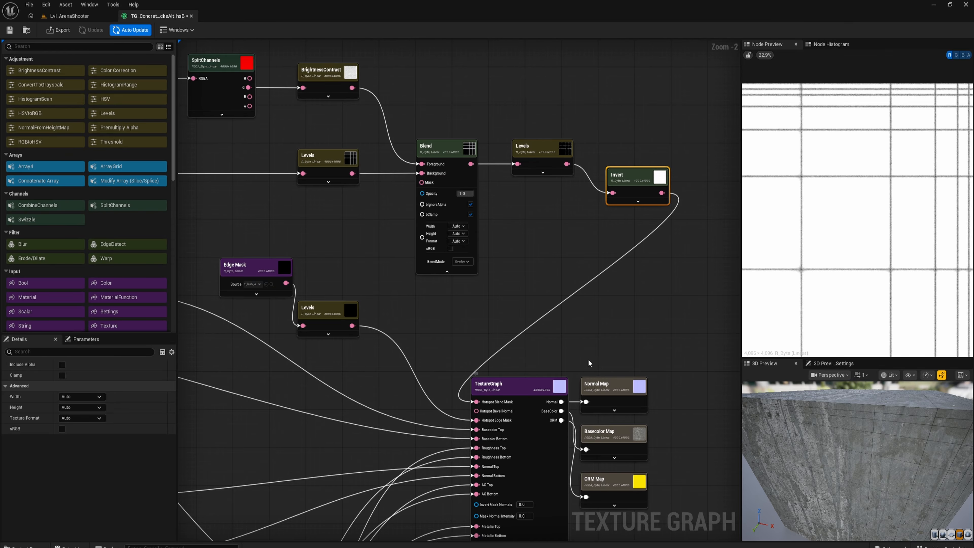
# - Examine the block seams on the mesh in the 3D preview from several angles and distances
pyautogui.moveTo(606, 342); pyautogui.dragTo(596, 302, button='right')
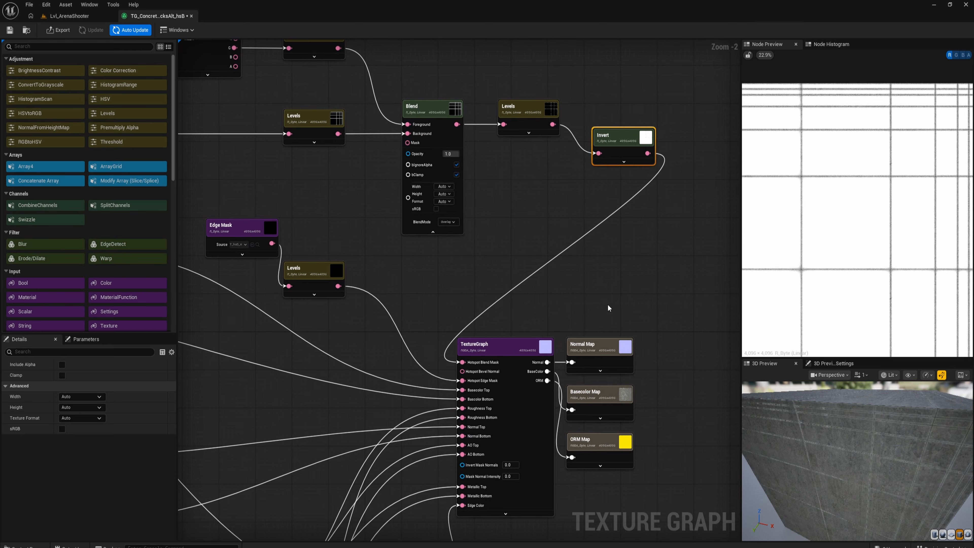
pyautogui.moveTo(833, 443); pyautogui.dragTo(832, 449)
pyautogui.scroll(-2, 868, 443)
pyautogui.scroll(5, 868, 443)
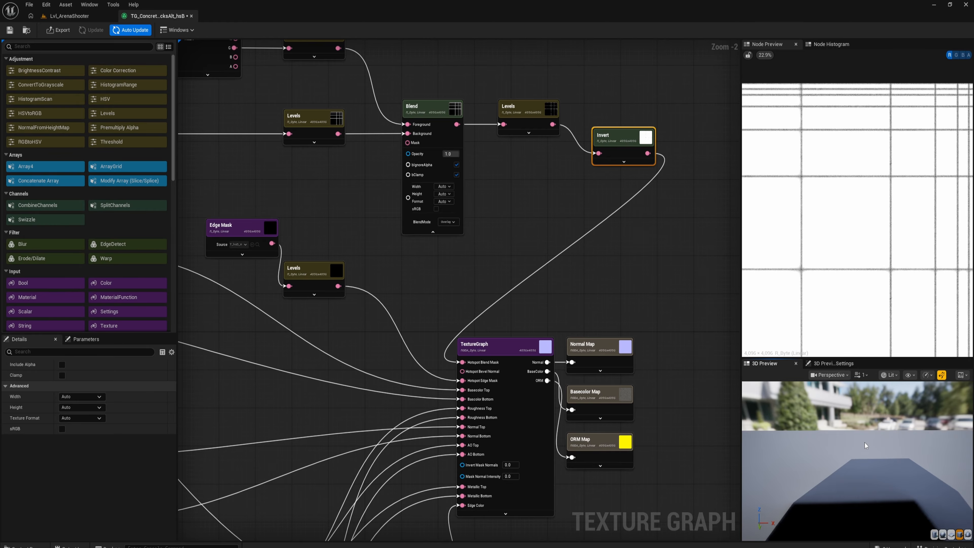
pyautogui.moveTo(867, 443); pyautogui.dragTo(874, 405, button='right')
pyautogui.moveTo(874, 405); pyautogui.dragTo(868, 465)
pyautogui.scroll(3, 847, 419)
pyautogui.scroll(-4, 847, 429)
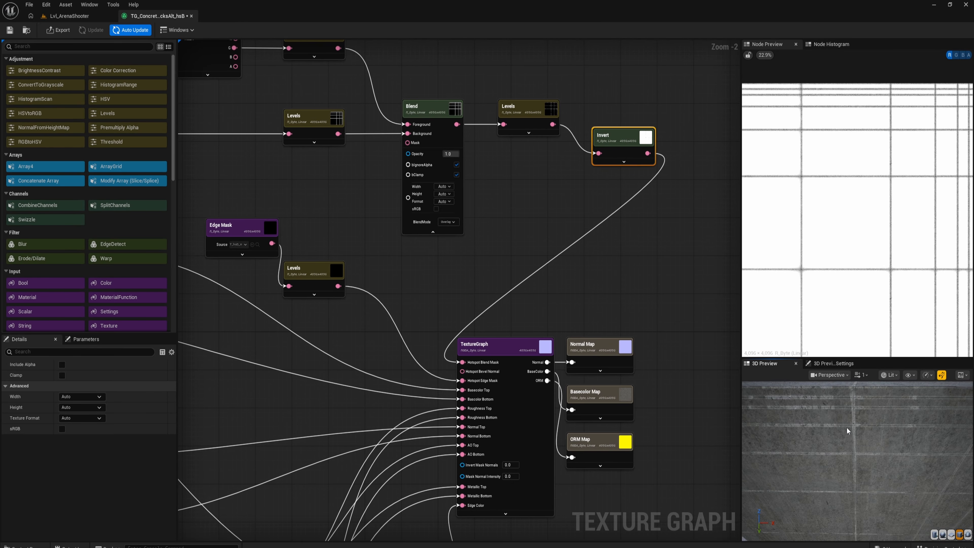
pyautogui.moveTo(848, 431); pyautogui.dragTo(844, 466)
pyautogui.scroll(3, 864, 449)
pyautogui.scroll(-5, 865, 459)
pyautogui.scroll(4, 866, 461)
pyautogui.scroll(-3, 322, 380)
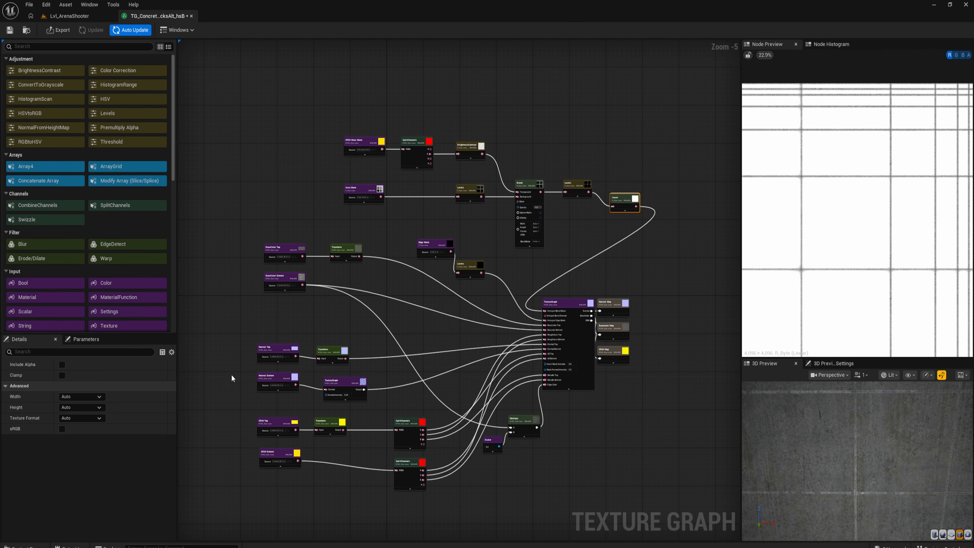
# - Delete the Normal Bottom, ORM Bottom and BaseColor Bottom inputs together with the bottom normal subgraph and bottom ORM SplitChannels nodes
pyautogui.moveTo(231, 378); pyautogui.dragTo(368, 404)
pyautogui.press('Delete')
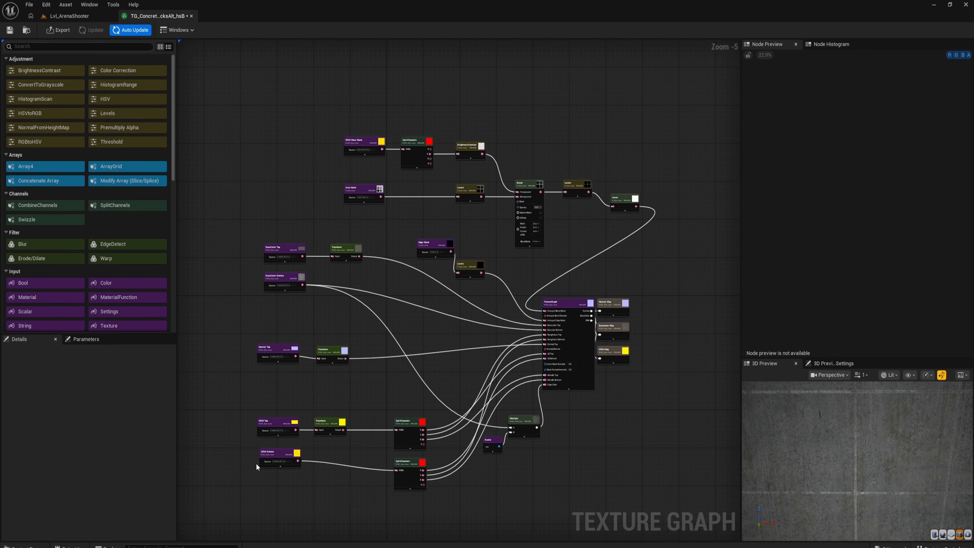
pyautogui.moveTo(431, 513); pyautogui.dragTo(251, 463)
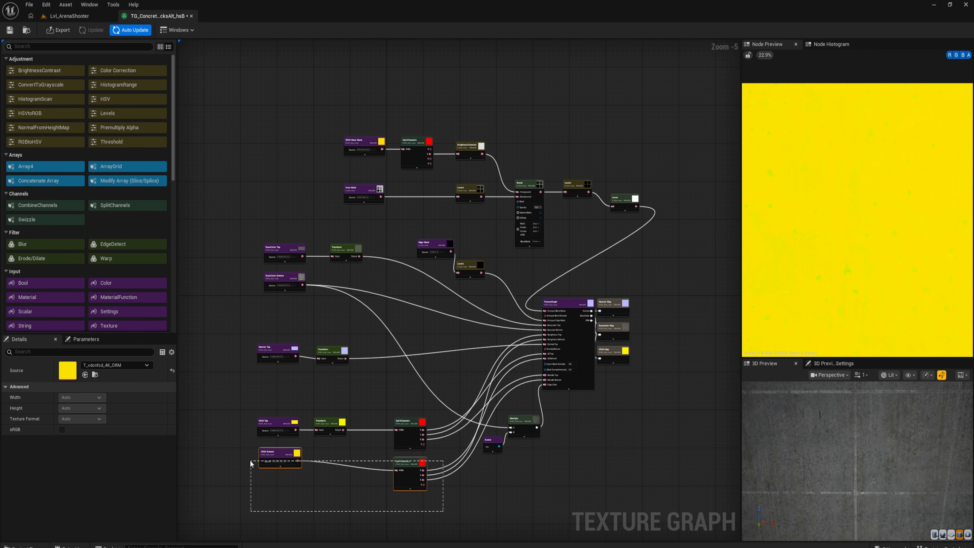
pyautogui.press('Delete')
pyautogui.click(278, 277)
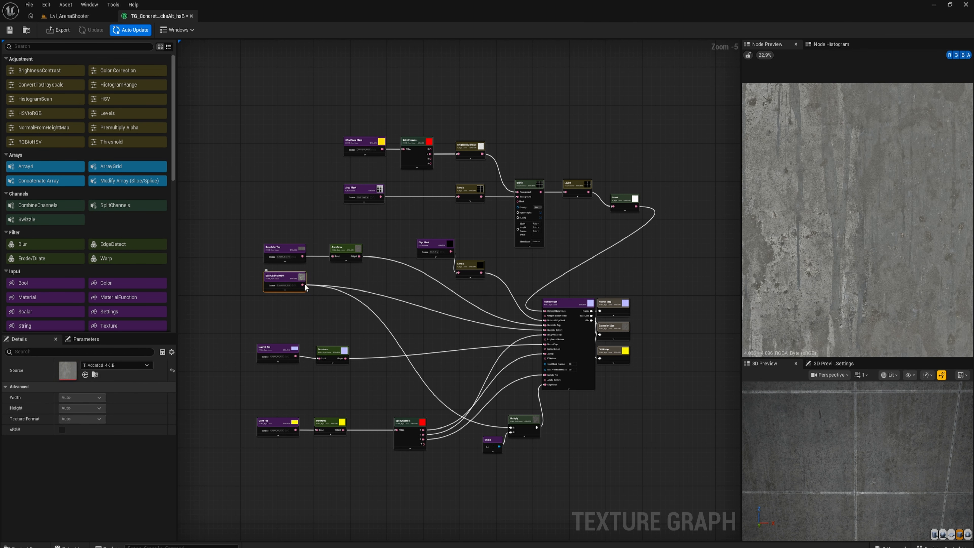
pyautogui.scroll(2, 314, 292)
pyautogui.scroll(-1, 330, 299)
pyautogui.press('Delete')
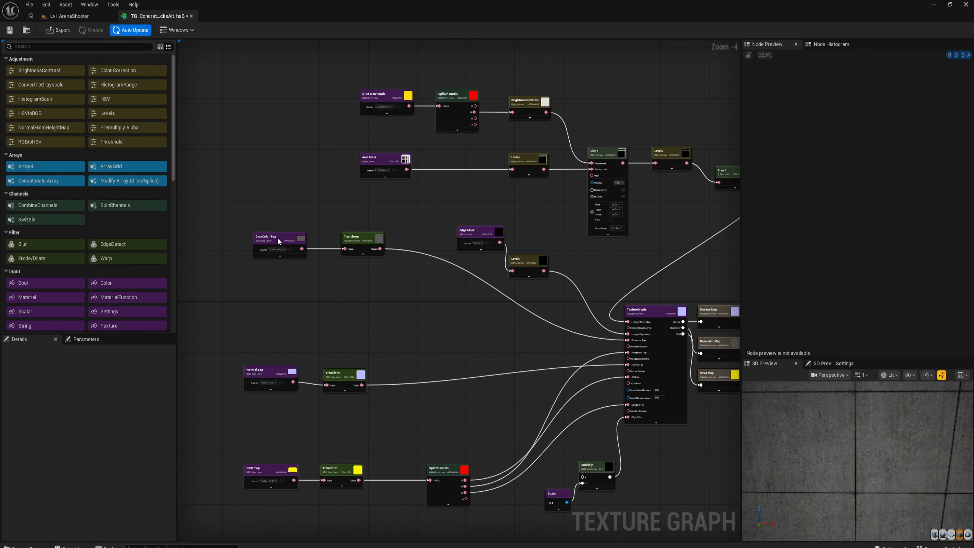
# - Add a BrightnessContrast node fed by the BaseColor Top Transform output and set its contrast to 1.2
pyautogui.click(277, 237)
pyautogui.moveTo(380, 249); pyautogui.dragTo(391, 288)
pyautogui.write('bri')
pyautogui.press('Return')
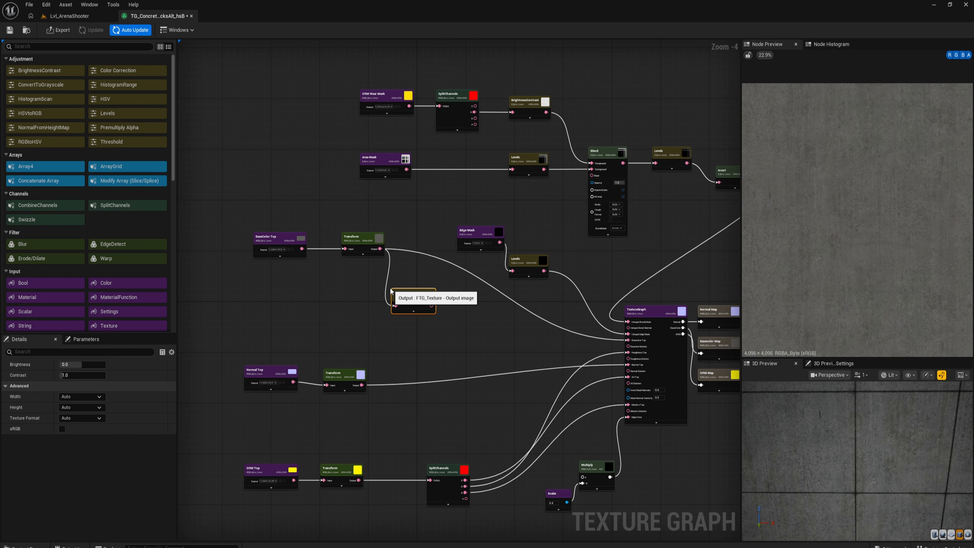
pyautogui.click(74, 374)
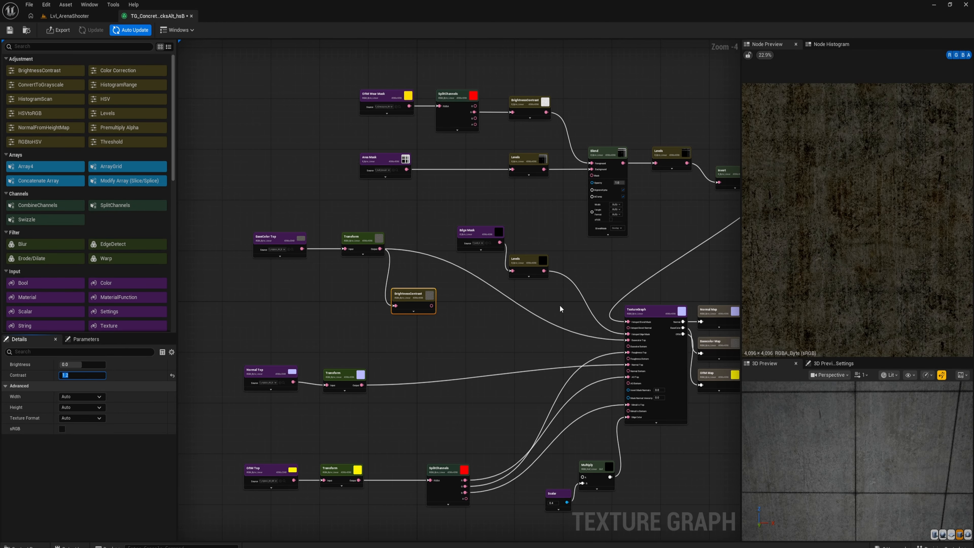
# - Connect the new BrightnessContrast output to the TextureGraph node's Basecolor Bottom input and inspect the Basecolor Map's seams
pyautogui.moveTo(495, 321); pyautogui.dragTo(369, 291, button='right')
pyautogui.moveTo(368, 288); pyautogui.dragTo(566, 330)
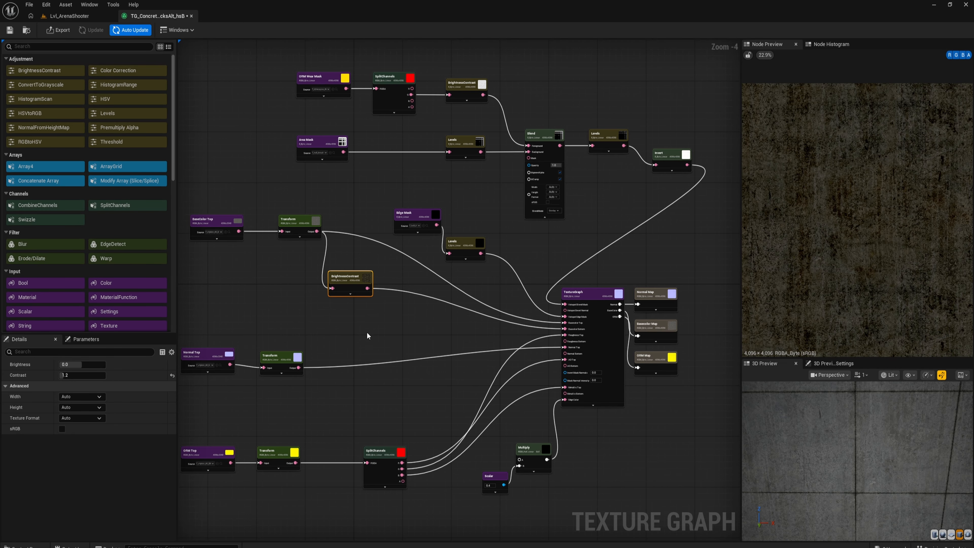
pyautogui.scroll(1, 366, 336)
pyautogui.moveTo(366, 344); pyautogui.dragTo(284, 316, button='right')
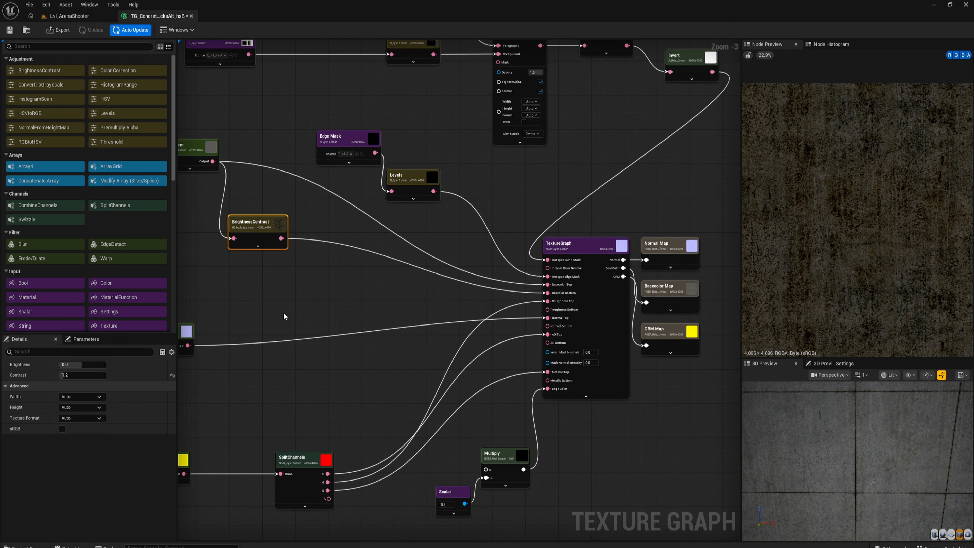
pyautogui.click(677, 288)
pyautogui.scroll(5, 806, 274)
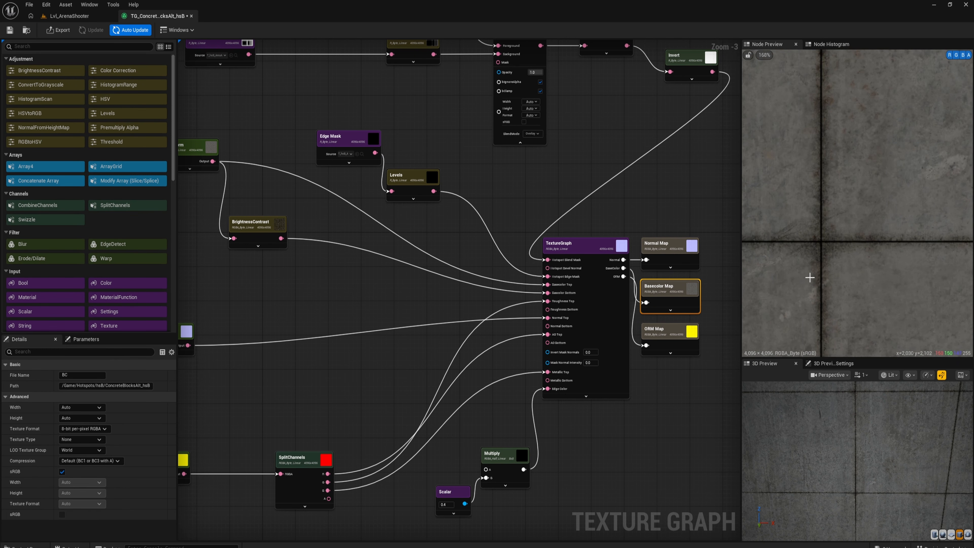
pyautogui.scroll(-1, 810, 269)
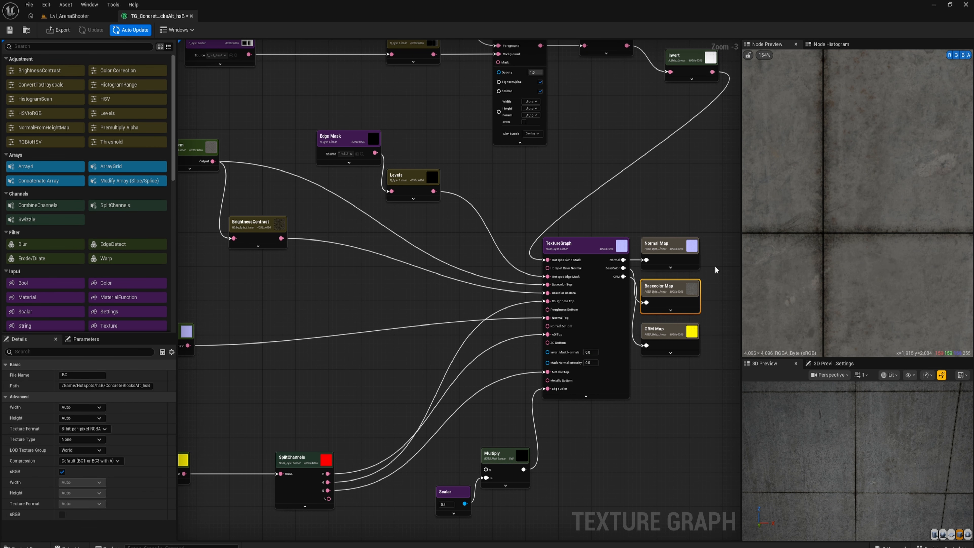
# - Connect the BrightnessContrast output to the A input of the Multiply node driving Edge Color, and check the seams up close
pyautogui.moveTo(438, 433); pyautogui.dragTo(496, 430, button='right')
pyautogui.moveTo(338, 237); pyautogui.dragTo(544, 468)
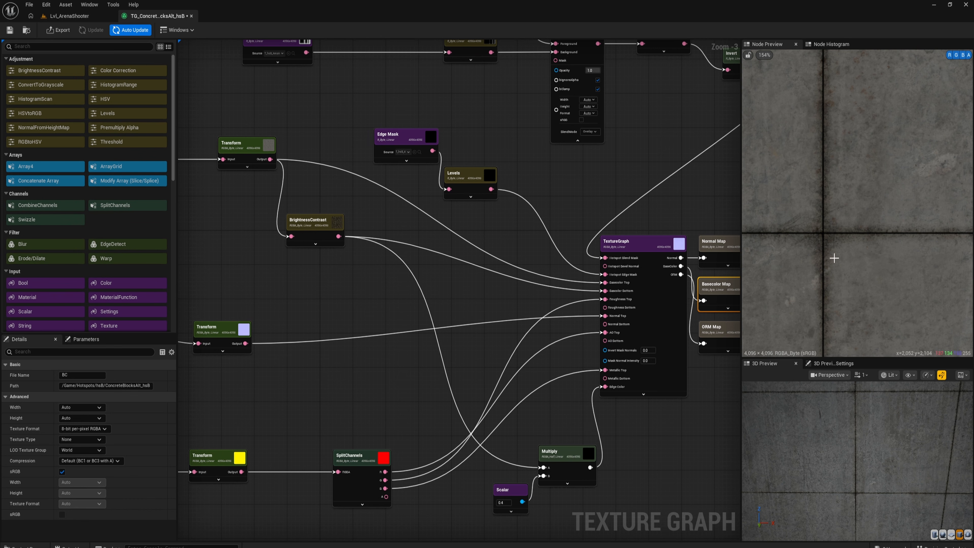
pyautogui.scroll(5, 827, 237)
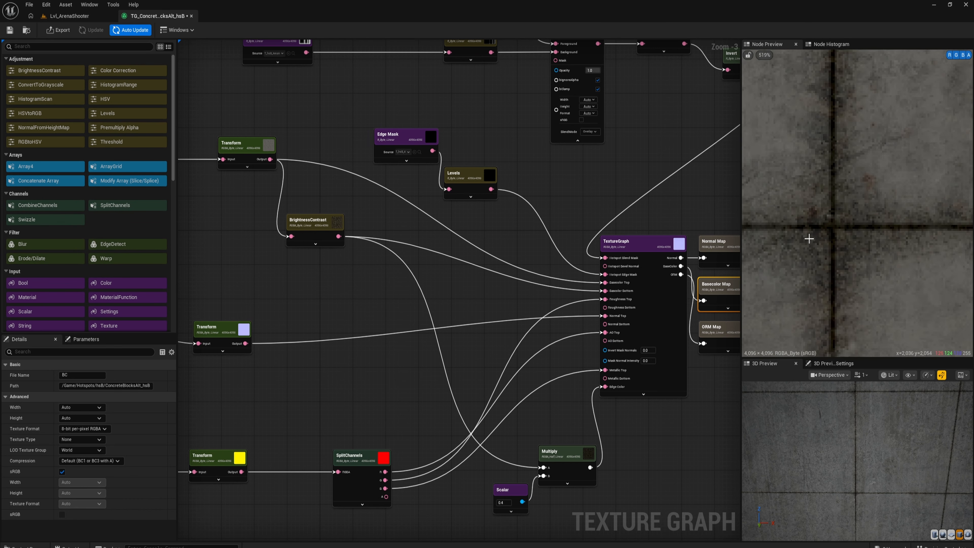
pyautogui.scroll(-3, 816, 232)
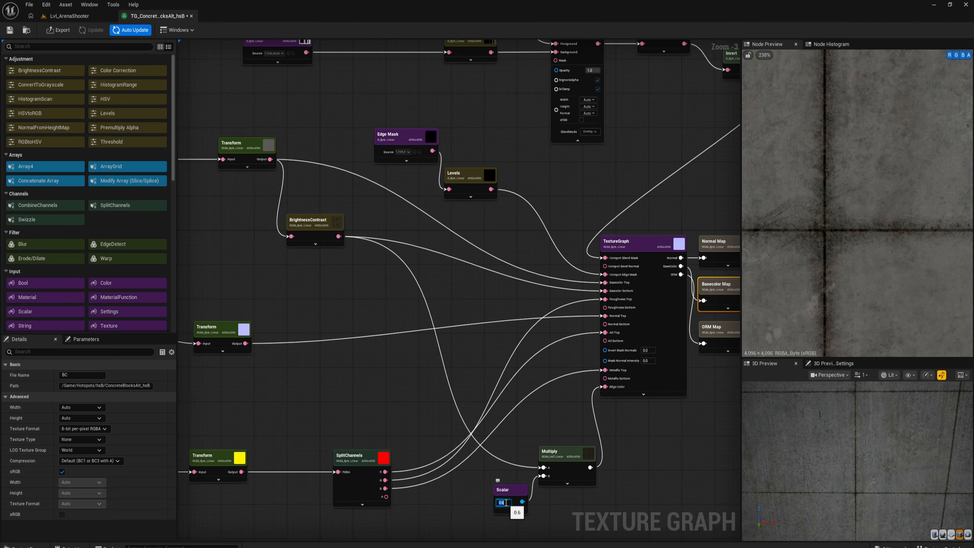
# - Connect the top normal Transform to Normal Bottom and the SplitChannels R, G and B outputs to AO, Roughness and Metallic Bottom
pyautogui.scroll(-8, 811, 228)
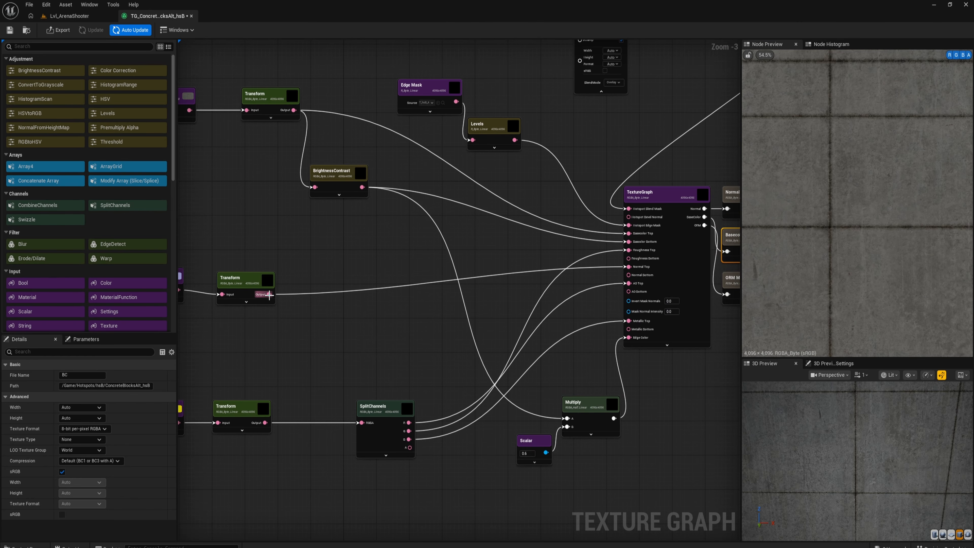
pyautogui.moveTo(268, 294); pyautogui.dragTo(631, 276)
pyautogui.moveTo(376, 369); pyautogui.dragTo(330, 332, button='right')
pyautogui.moveTo(363, 393); pyautogui.dragTo(582, 257)
pyautogui.moveTo(361, 395); pyautogui.dragTo(589, 225)
pyautogui.moveTo(361, 402); pyautogui.dragTo(583, 294)
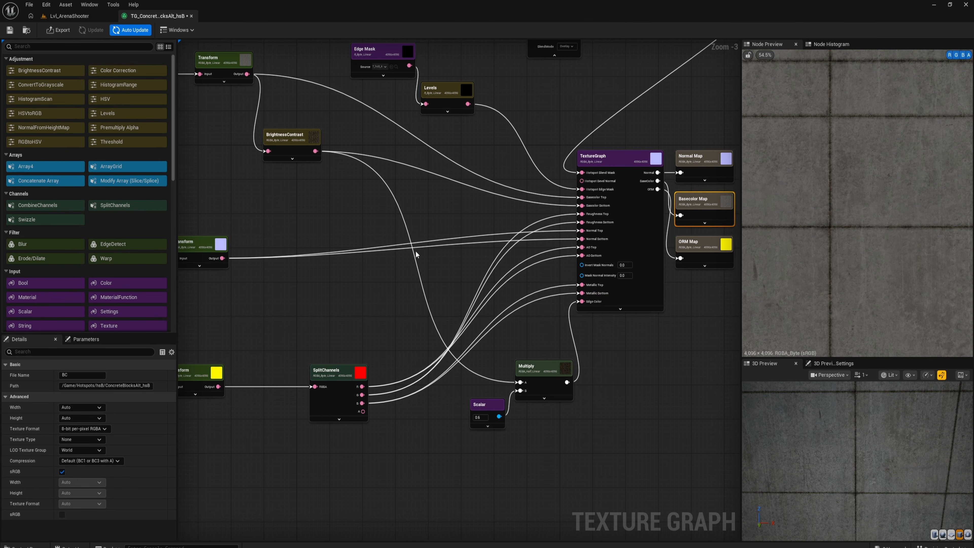
# - Check the Basecolor Map's seams up close and export the Basecolor, Normal and ORM maps
pyautogui.moveTo(846, 218); pyautogui.dragTo(784, 220, button='right')
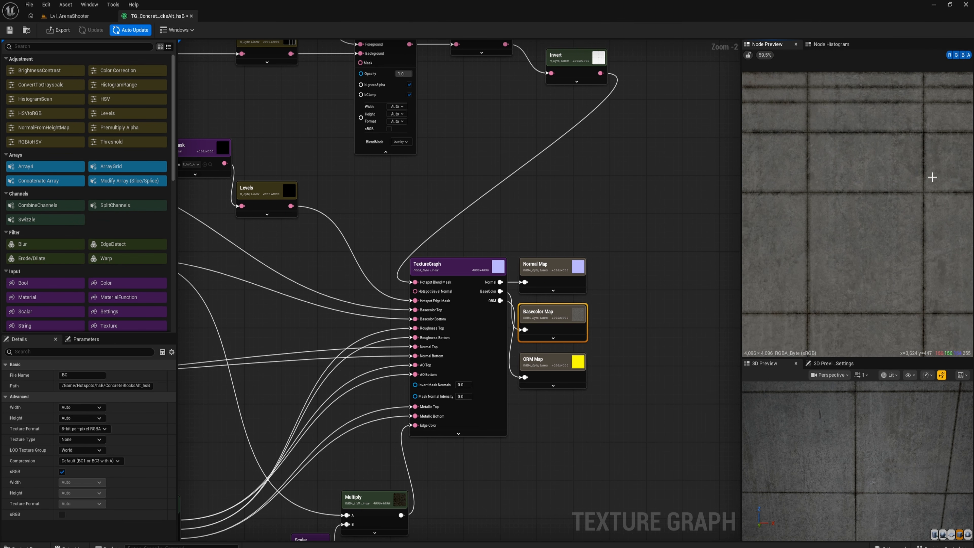
pyautogui.scroll(5, 829, 186)
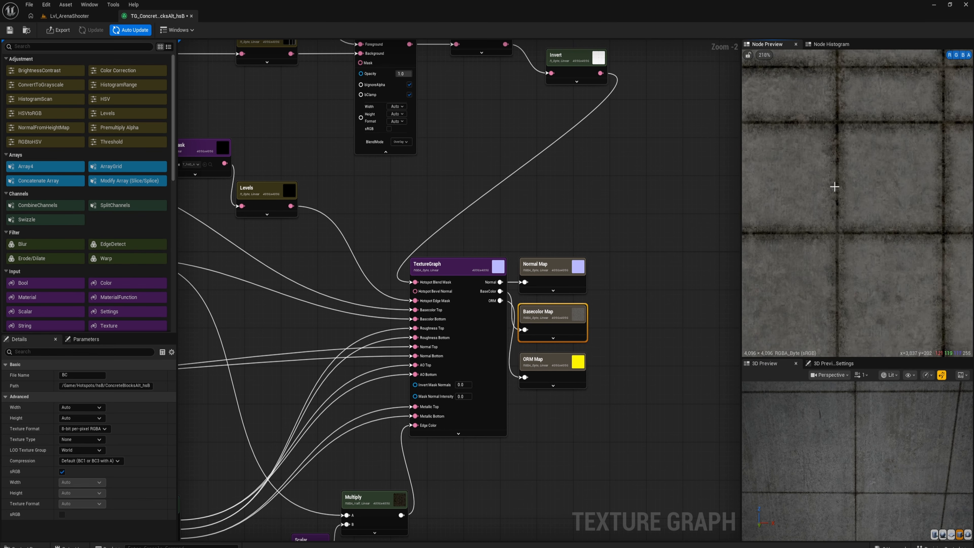
pyautogui.scroll(-5, 834, 187)
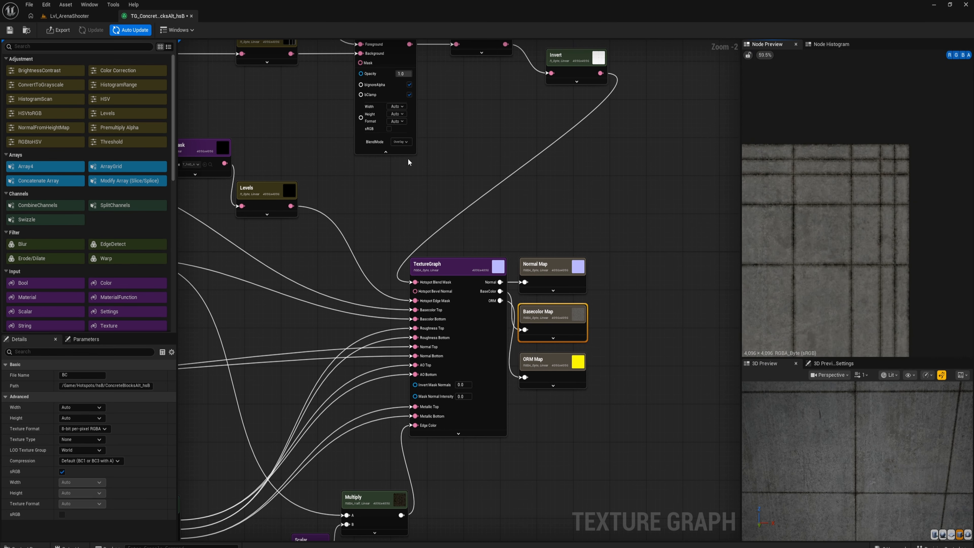
pyautogui.click(56, 31)
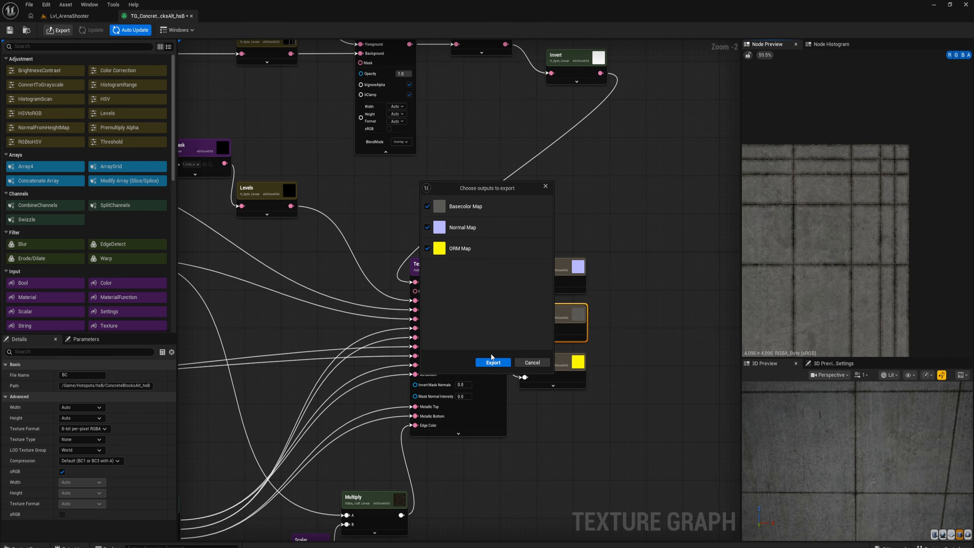
pyautogui.click(494, 363)
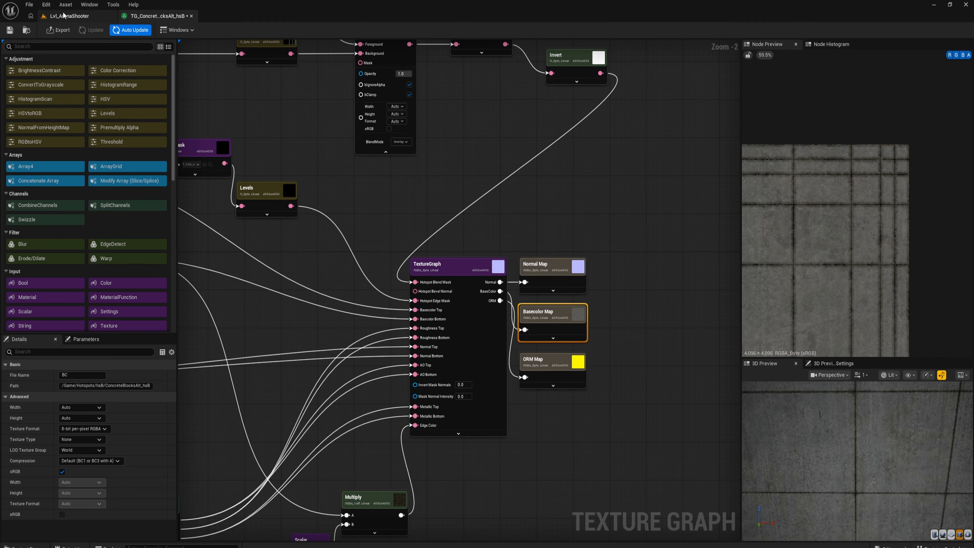
# - Open the MI_ConcreteBlocksAlt_hsB material instance from the level and enable its Albedo, Normal and ORM texture overrides
pyautogui.click(64, 16)
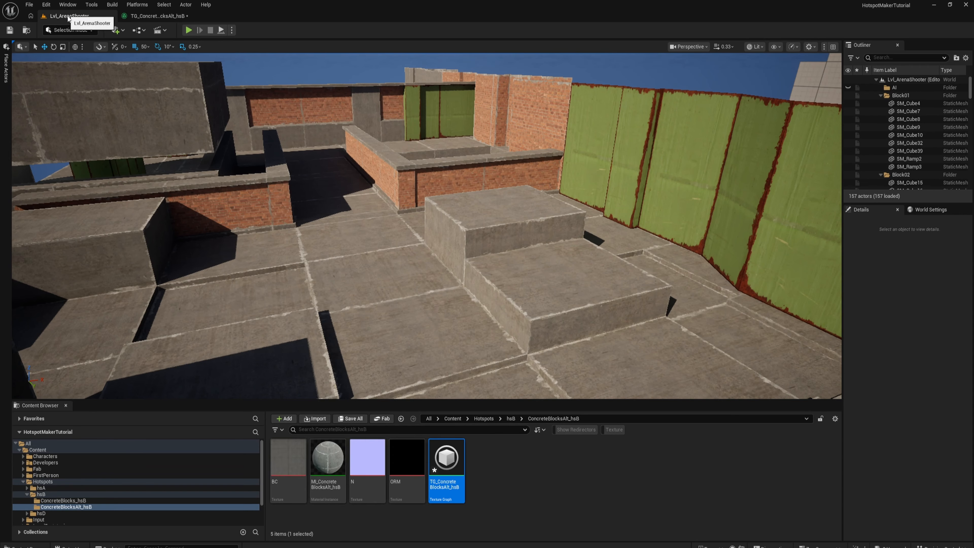
pyautogui.click(328, 462)
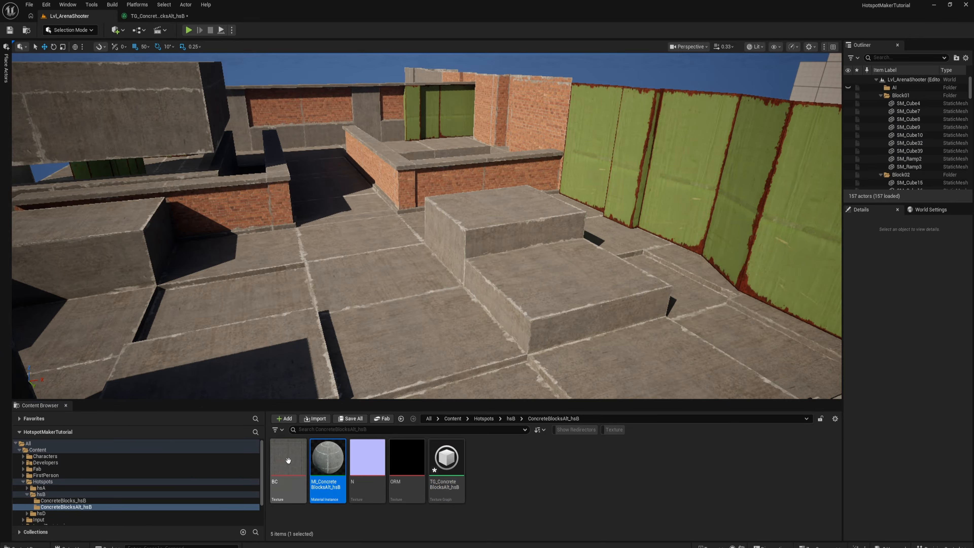
pyautogui.doubleClick(328, 458)
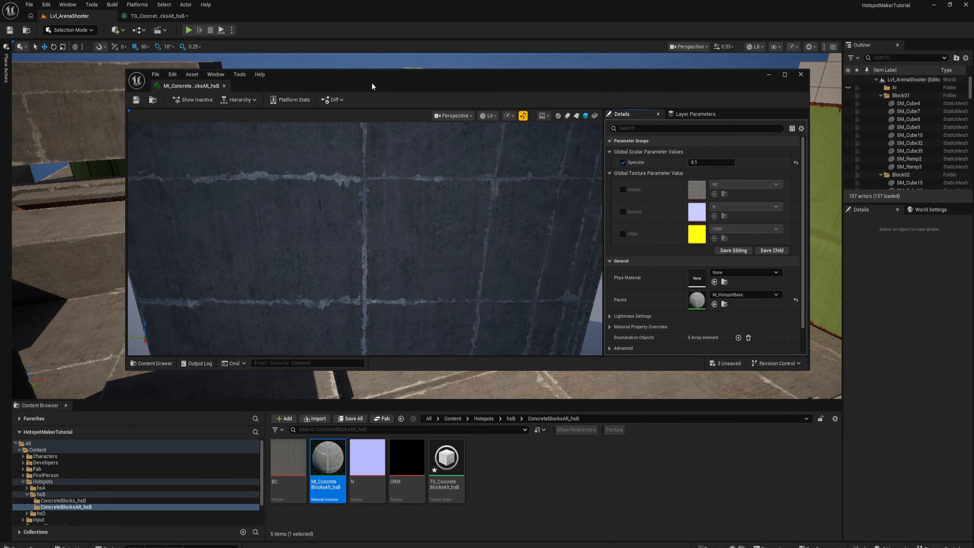
pyautogui.click(623, 189)
pyautogui.click(622, 212)
pyautogui.click(623, 233)
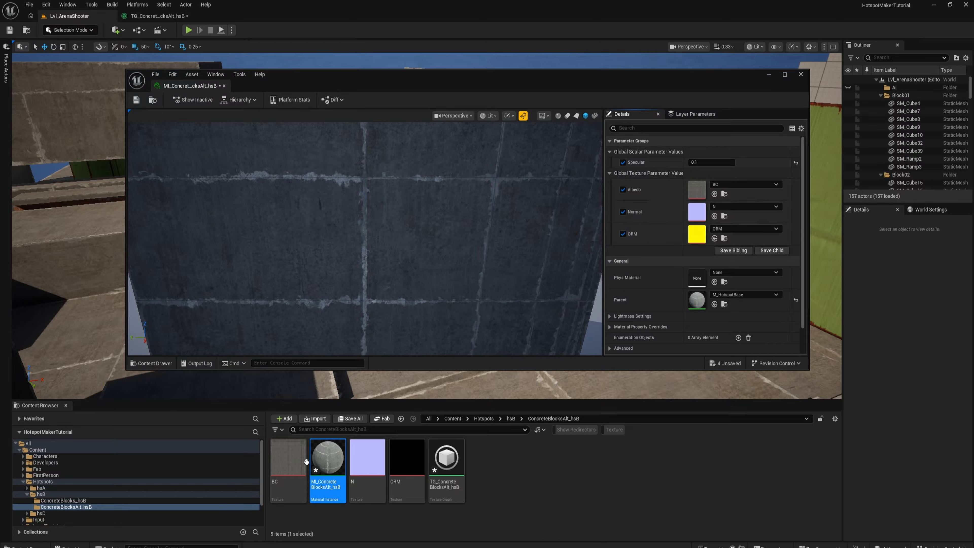
# - Assign the BC, N and ORM textures to the instance's Albedo, Normal and ORM parameters, save it and close it
pyautogui.moveTo(289, 468); pyautogui.dragTo(695, 190)
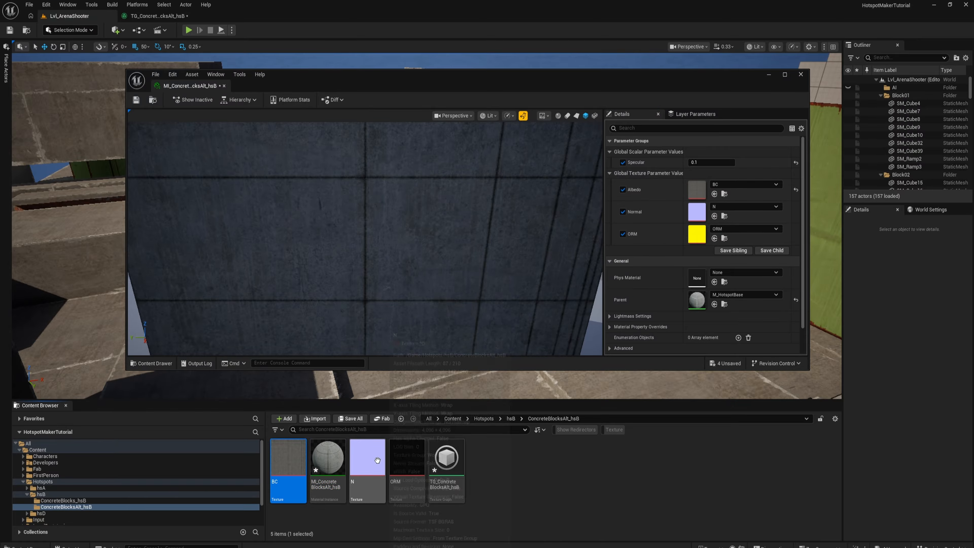
pyautogui.moveTo(377, 460); pyautogui.dragTo(697, 212)
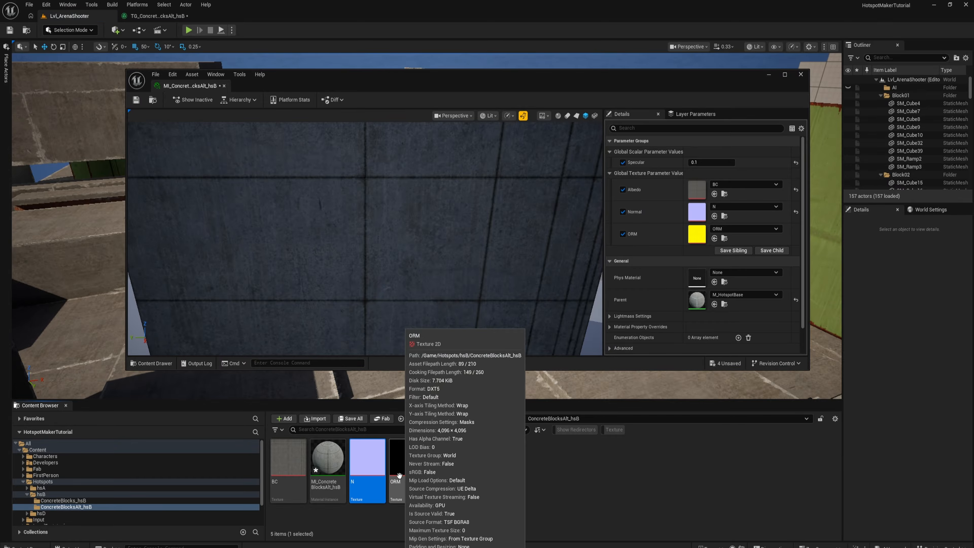
pyautogui.moveTo(395, 468); pyautogui.dragTo(697, 234)
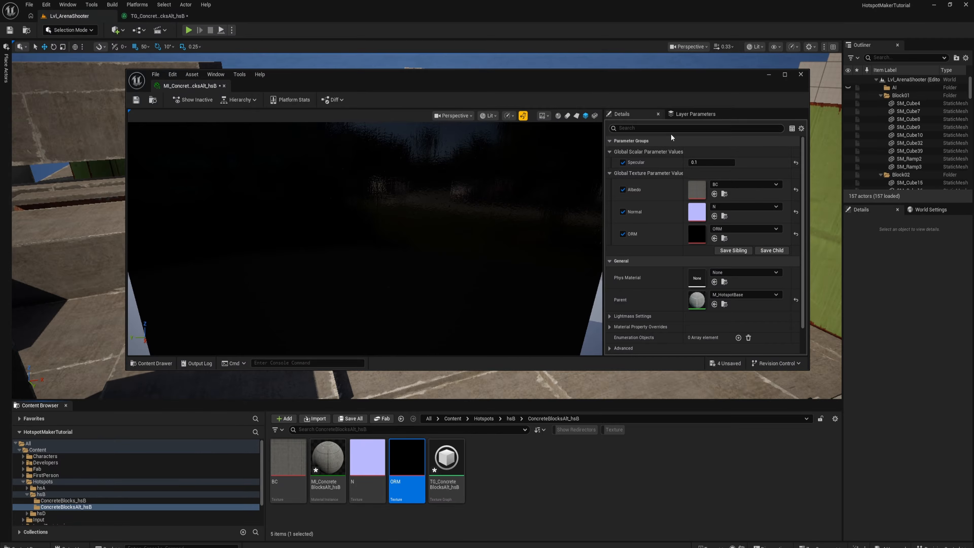
pyautogui.click(135, 101)
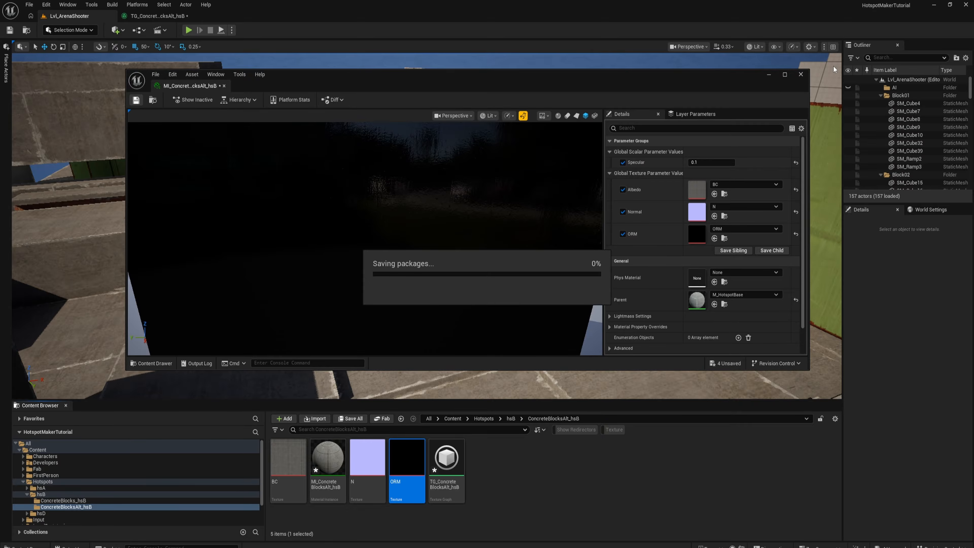
pyautogui.click(801, 75)
# - Check the texture graph's ORM Map, reopen the graph, export all its maps again and return to the level
pyautogui.click(156, 16)
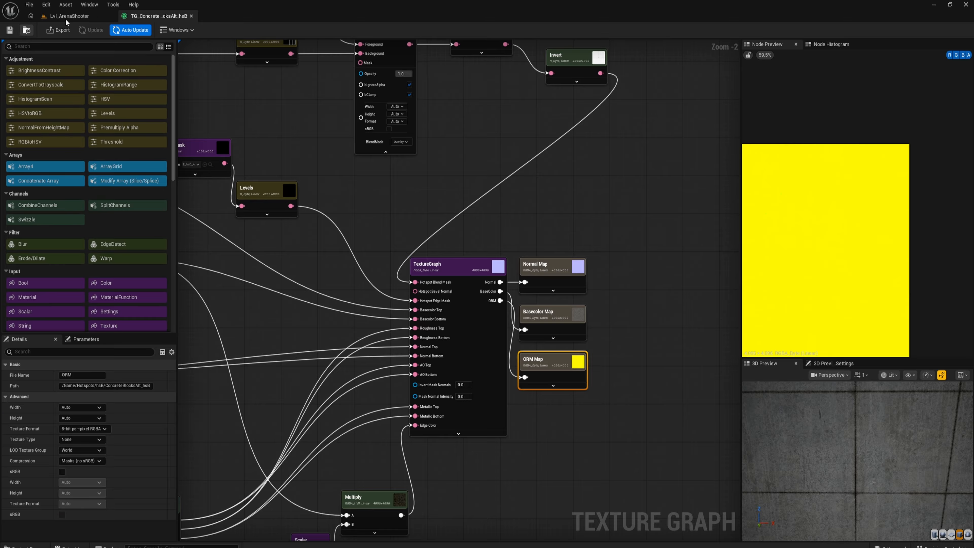
pyautogui.click(191, 15)
pyautogui.click(445, 457)
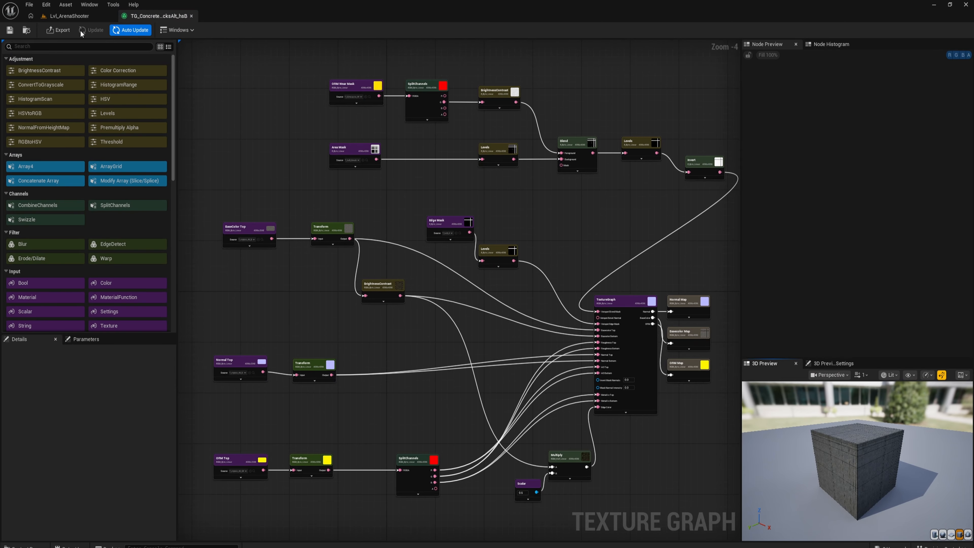
pyautogui.click(55, 34)
pyautogui.click(493, 362)
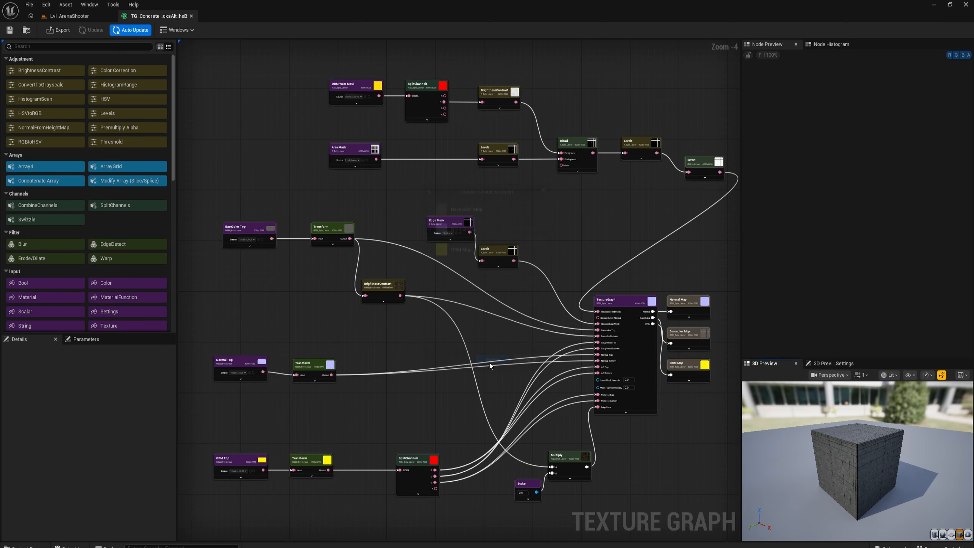
pyautogui.click(83, 16)
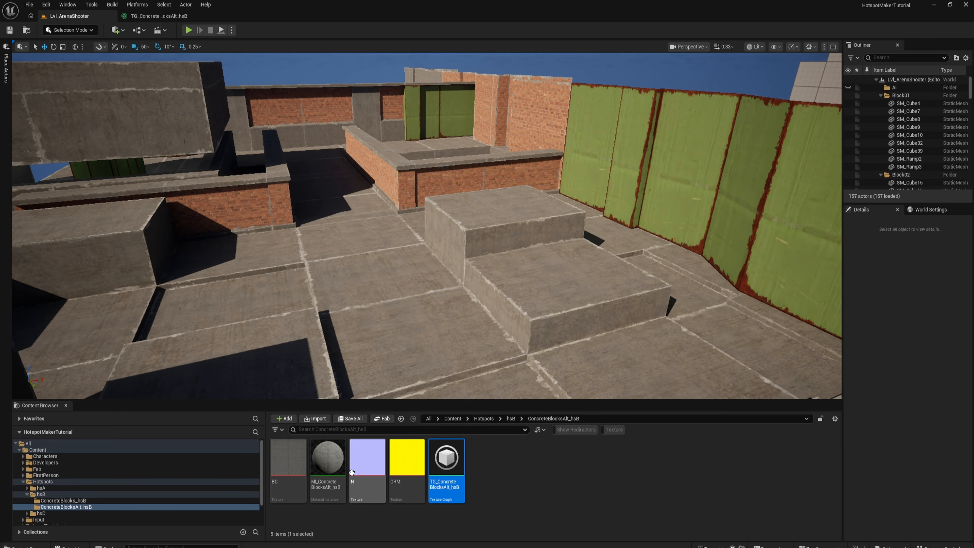
# - Switch the level to Scythe Mode, make MI_ConcreteBlocksAlt_hsB the active material and select the green metal wall
pyautogui.moveTo(530, 207)
pyautogui.mouseDown(button='right')
pyautogui.moveTo(495, 186)
pyautogui.moveTo(531, 207)
pyautogui.mouseUp(button='right')
pyautogui.press('w')
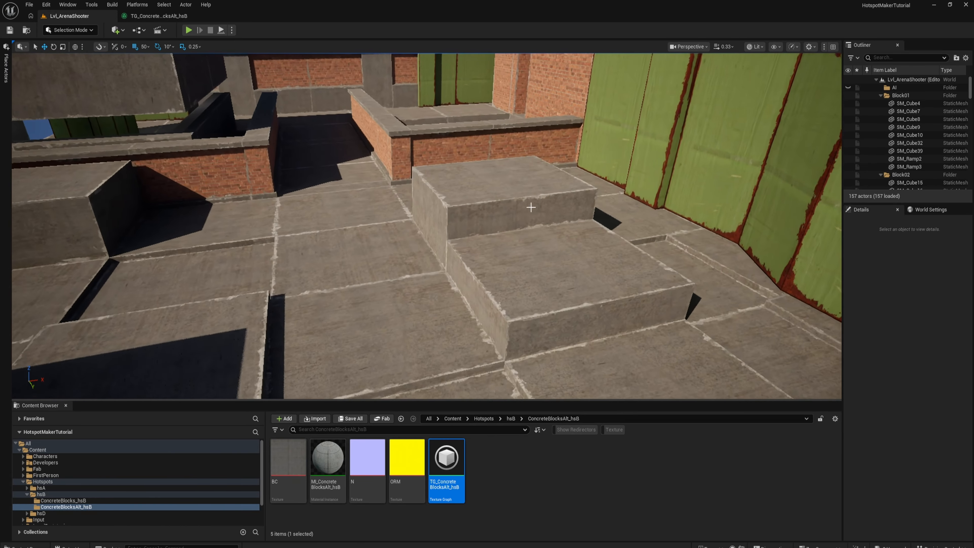
pyautogui.hotkey('shift', '2')
pyautogui.click(492, 464)
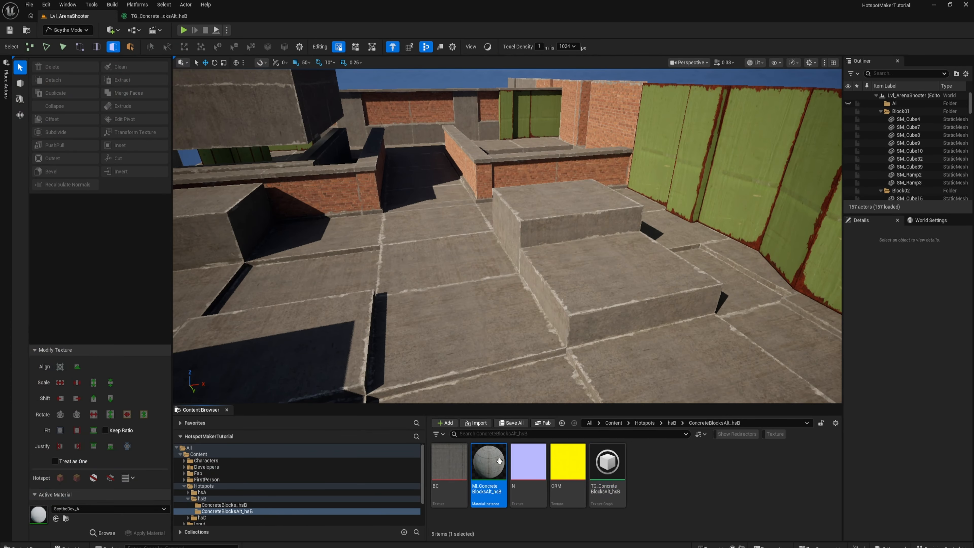
pyautogui.moveTo(399, 276); pyautogui.dragTo(470, 252, button='right')
pyautogui.click(455, 257)
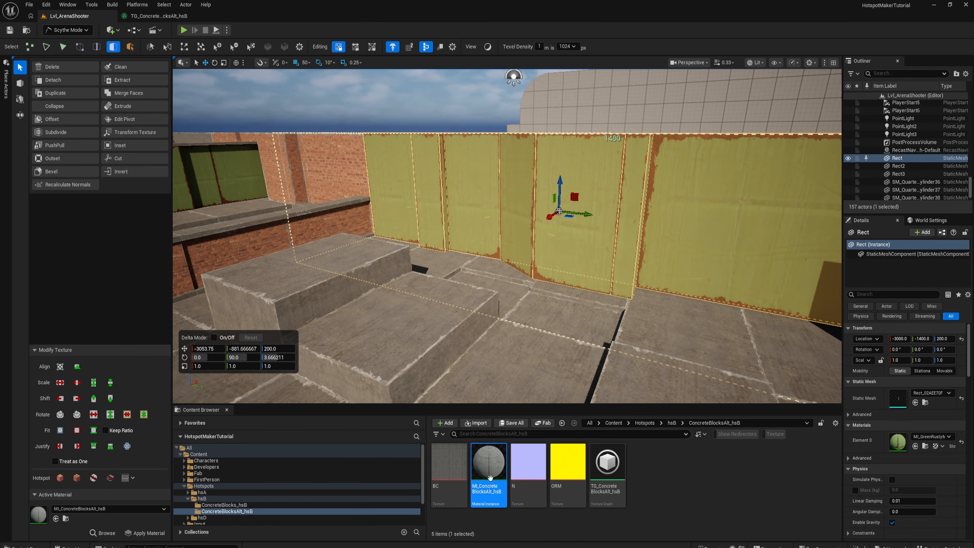
# - Add MI_ConcreteBlocksAlt_hsB to the Target Materials of the HSD_hsB hotspot data asset, save it and close its editor
pyautogui.click(202, 499)
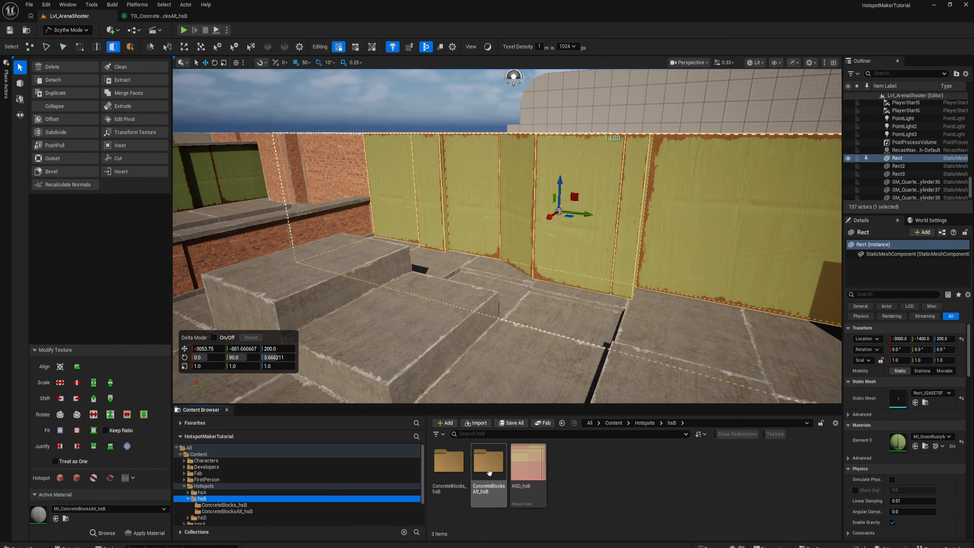
pyautogui.click(533, 458)
pyautogui.doubleClick(532, 458)
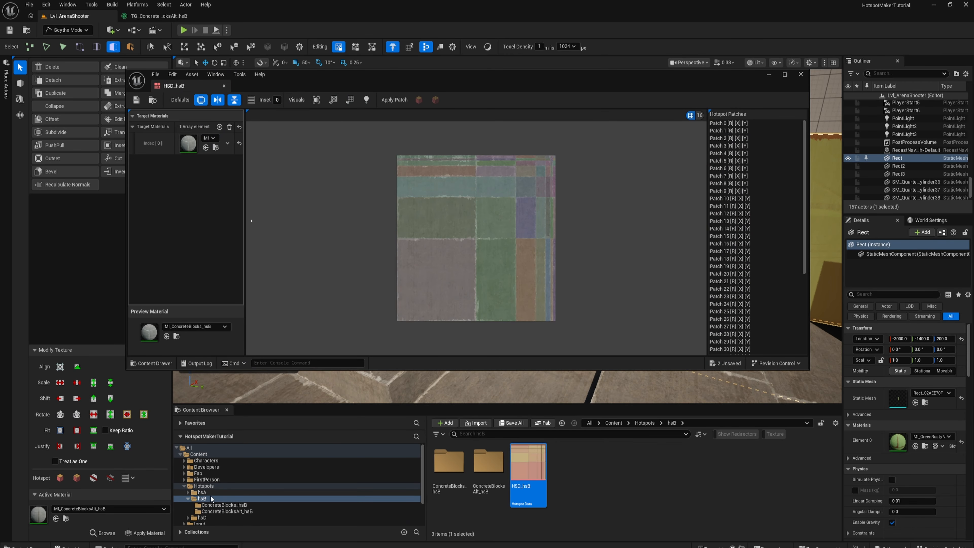
pyautogui.click(224, 511)
pyautogui.moveTo(489, 461); pyautogui.dragTo(200, 139)
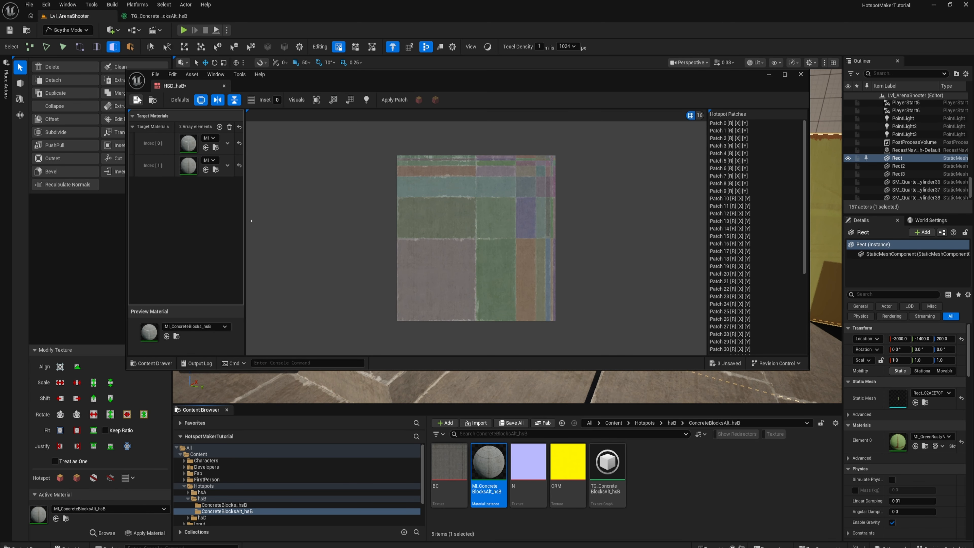
pyautogui.click(785, 74)
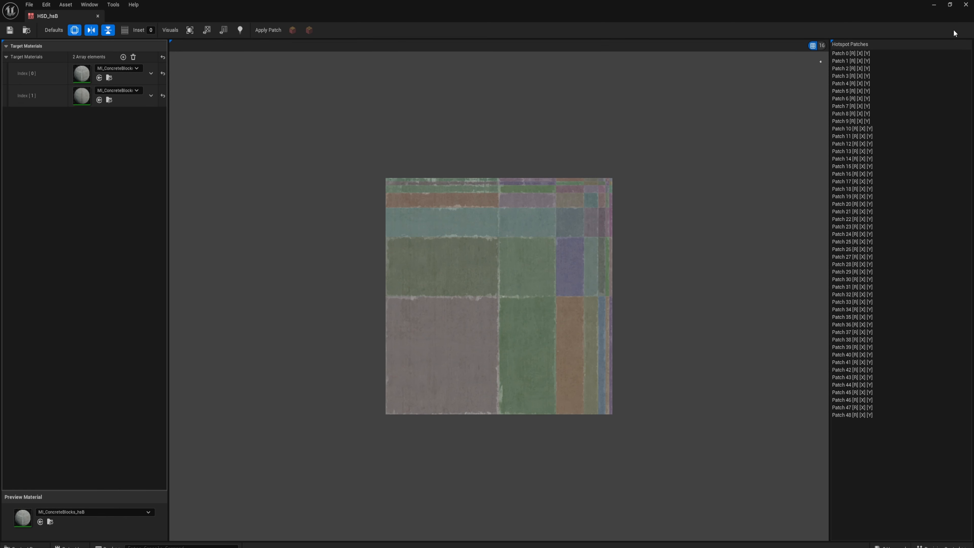
pyautogui.click(966, 4)
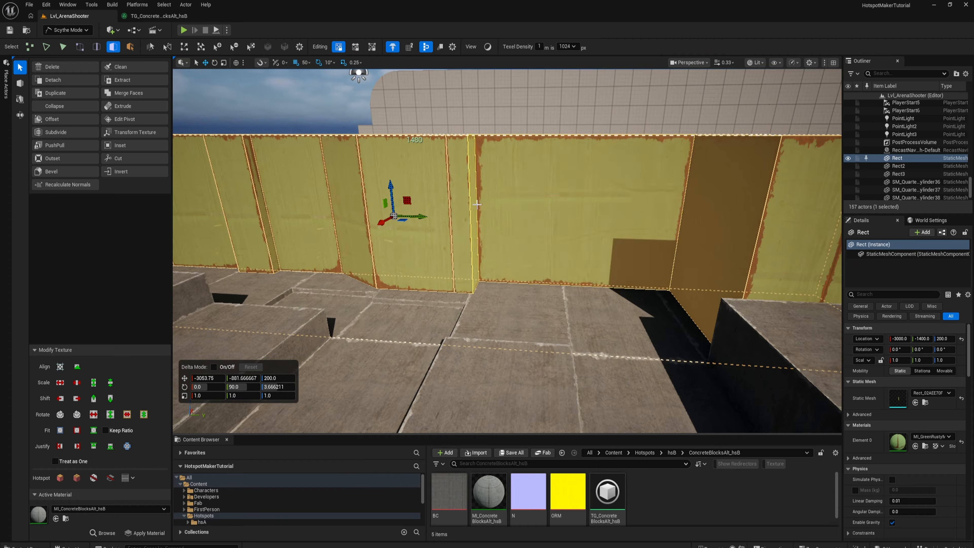
# - Apply MI_ConcreteBlocksAlt_hsB to the concrete floor block and the green wall, then clear the selection
pyautogui.click(528, 294)
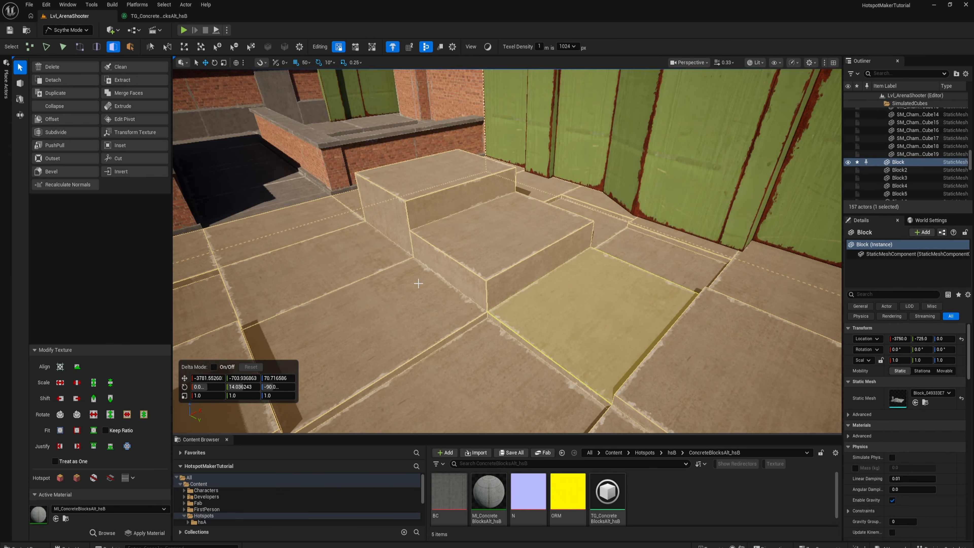
pyautogui.press('Escape')
pyautogui.moveTo(396, 287); pyautogui.dragTo(479, 191, button='right')
pyautogui.click(475, 194)
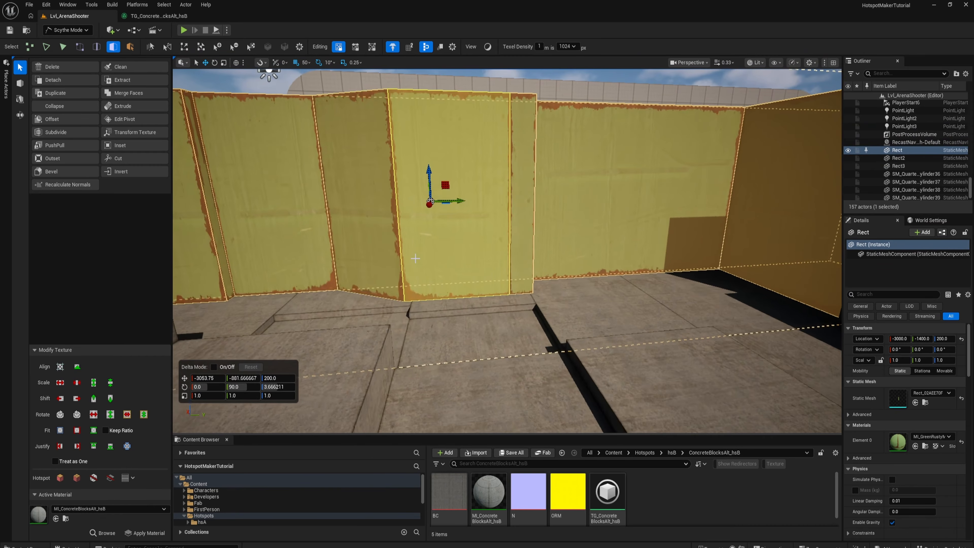
pyautogui.press('Escape')
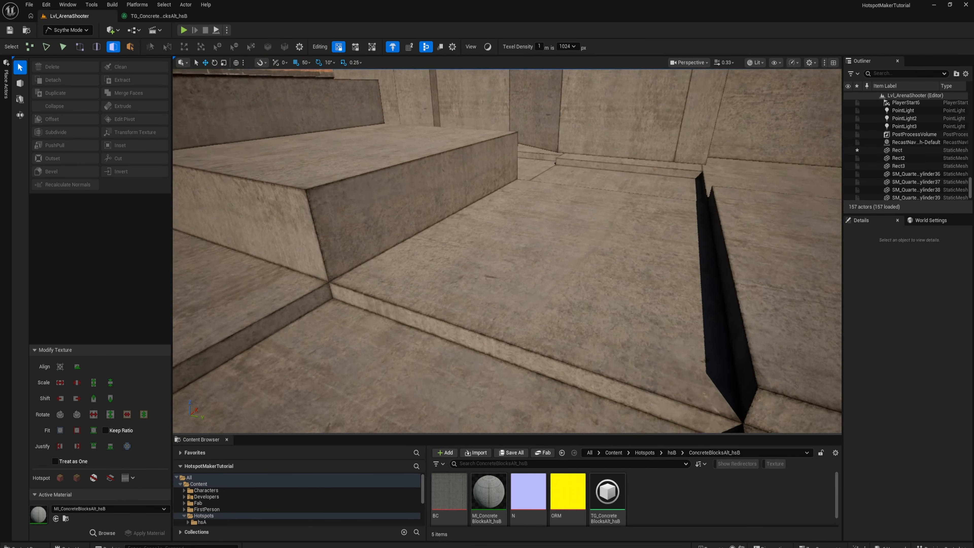
# - Examine the block seams in the level and the Invert node's seam mask up close in the texture graph
pyautogui.press('w')
pyautogui.moveTo(508, 250); pyautogui.dragTo(360, 273, button='right')
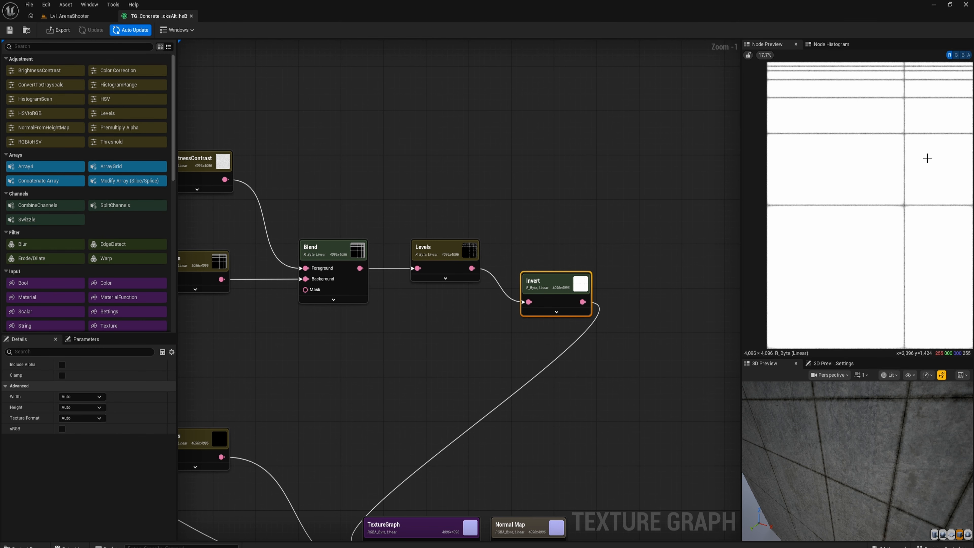
pyautogui.scroll(5, 870, 179)
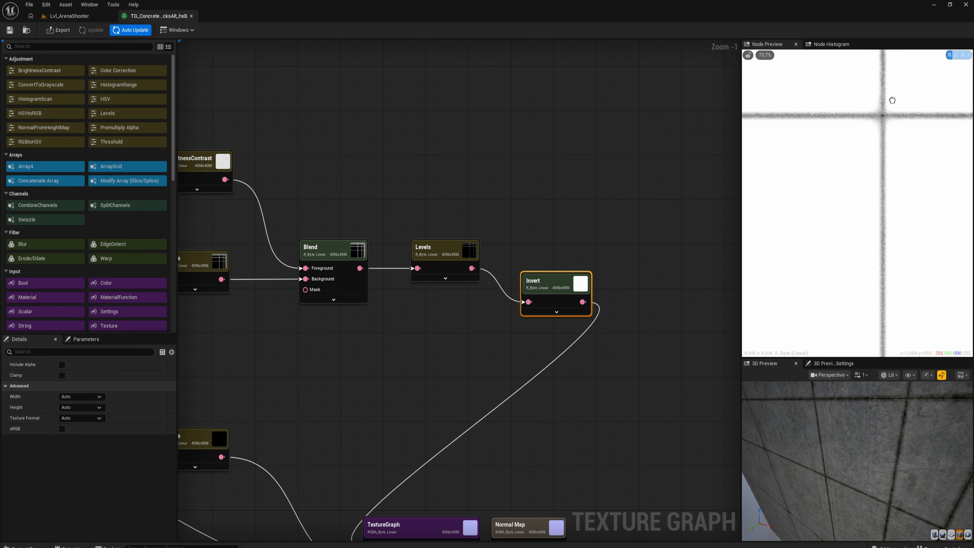
pyautogui.scroll(3, 870, 178)
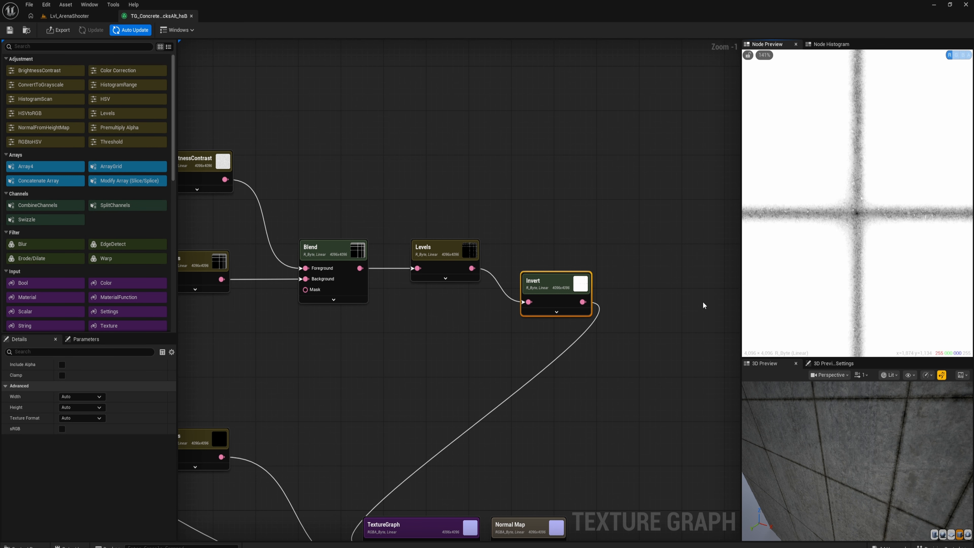
# - Preview the Normal Map output and set the TextureGraph node's Mask Normal Intensity to 1
pyautogui.moveTo(575, 408); pyautogui.dragTo(624, 174, button='right')
pyautogui.scroll(1, 502, 337)
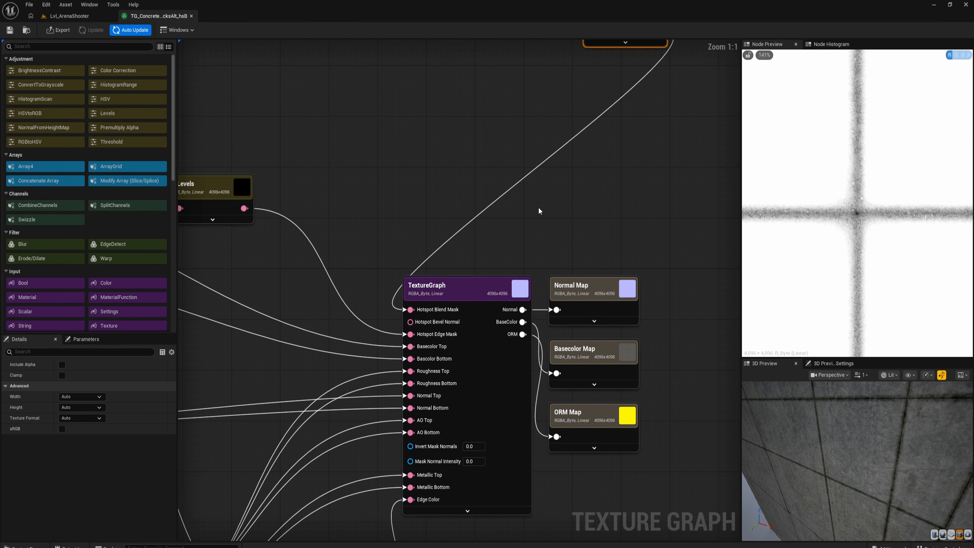
pyautogui.click(491, 426)
pyautogui.moveTo(492, 427); pyautogui.dragTo(492, 327, button='right')
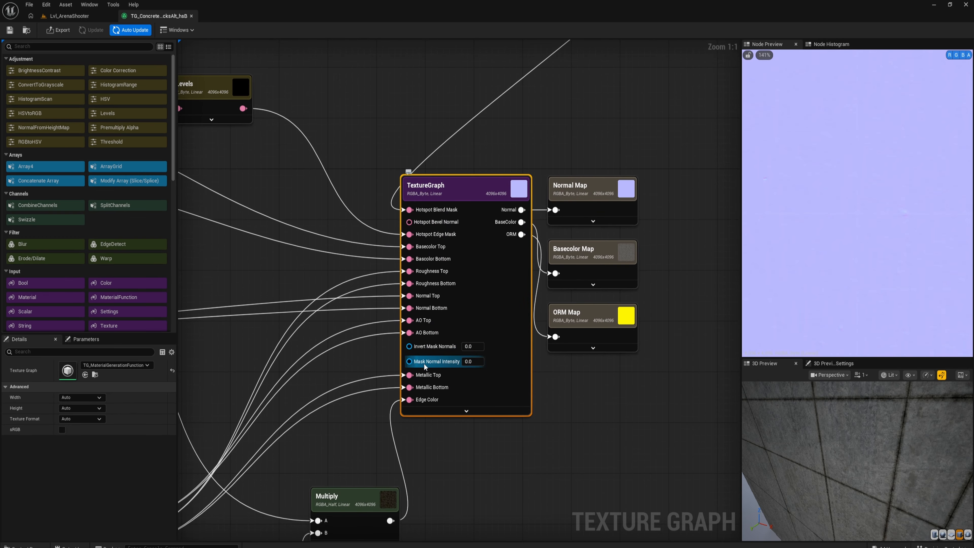
pyautogui.click(605, 192)
pyautogui.moveTo(604, 193); pyautogui.dragTo(578, 161, button='right')
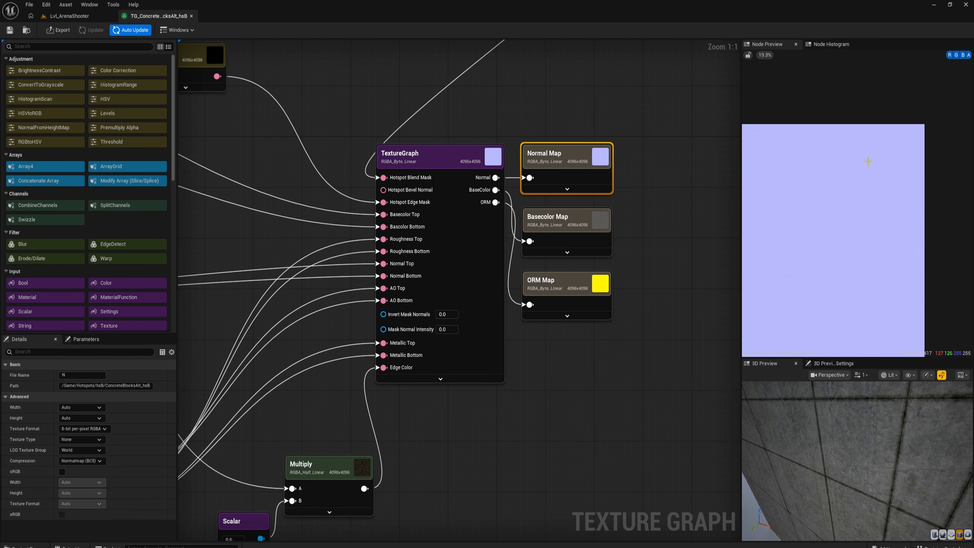
pyautogui.moveTo(843, 193); pyautogui.dragTo(829, 138, button='right')
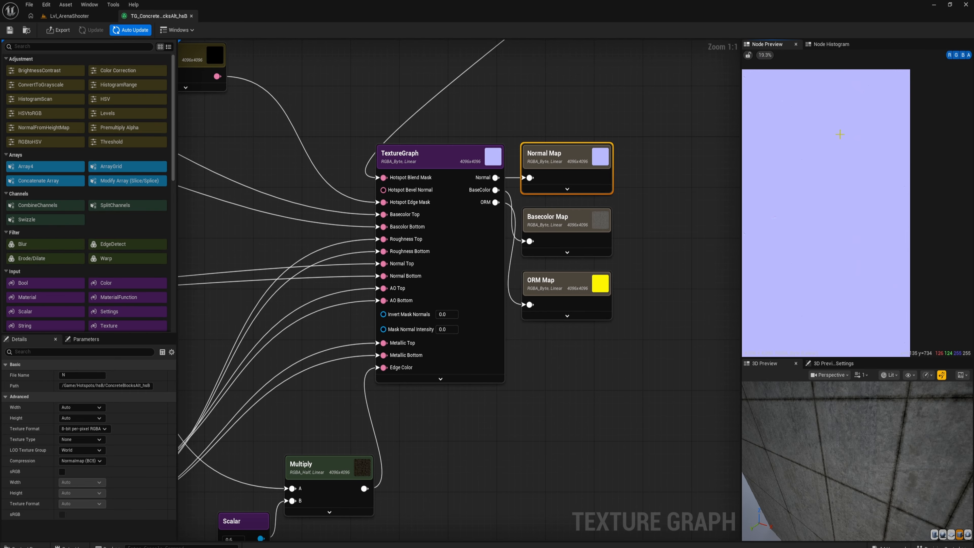
pyautogui.click(447, 329)
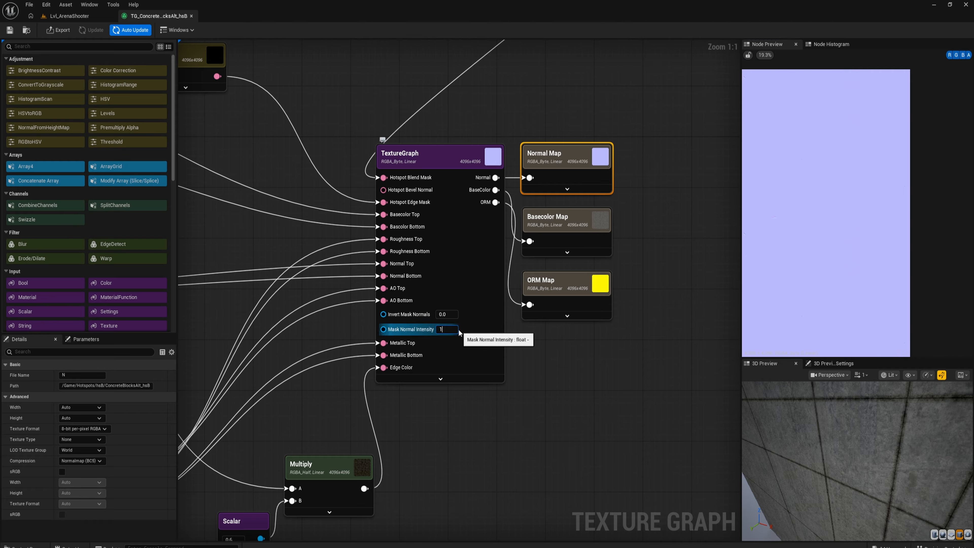
pyautogui.press('Return')
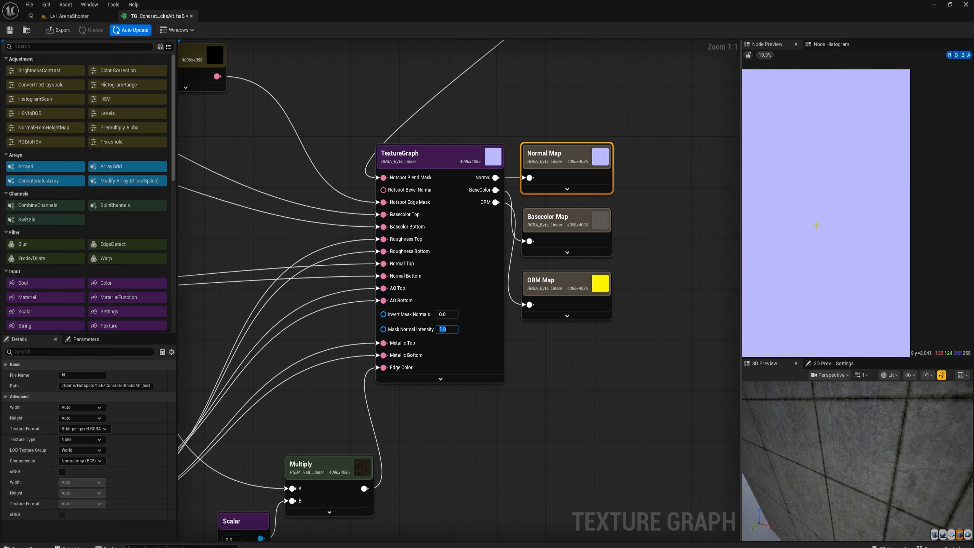
pyautogui.scroll(5, 843, 148)
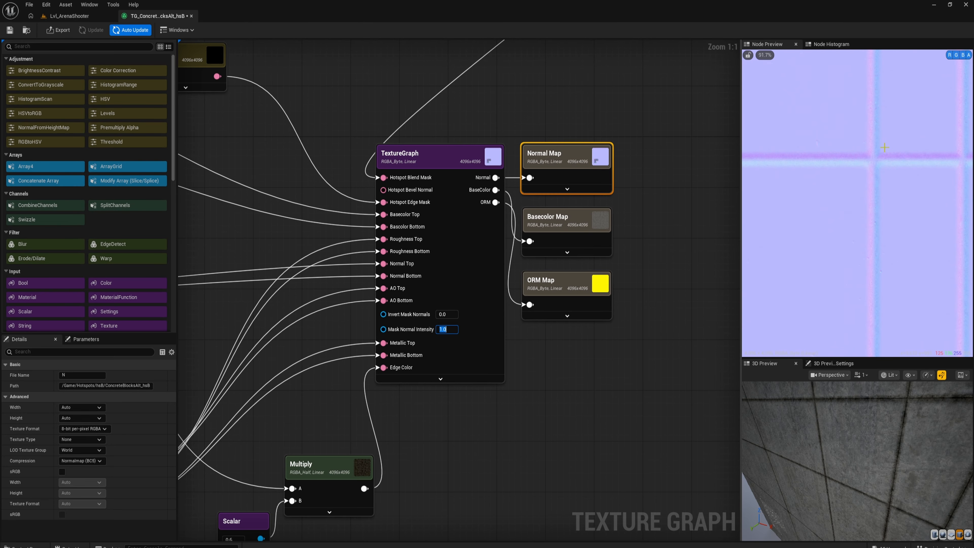
# - Set Invert Mask Normals to 1 on the TextureGraph node and check the seam normals in the previews
pyautogui.click(447, 314)
pyautogui.write('1')
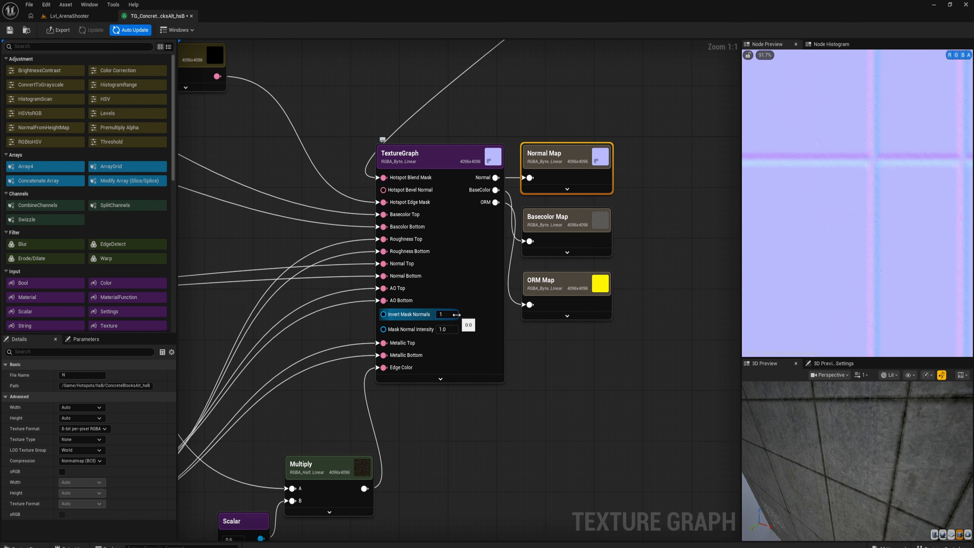
pyautogui.press('Return')
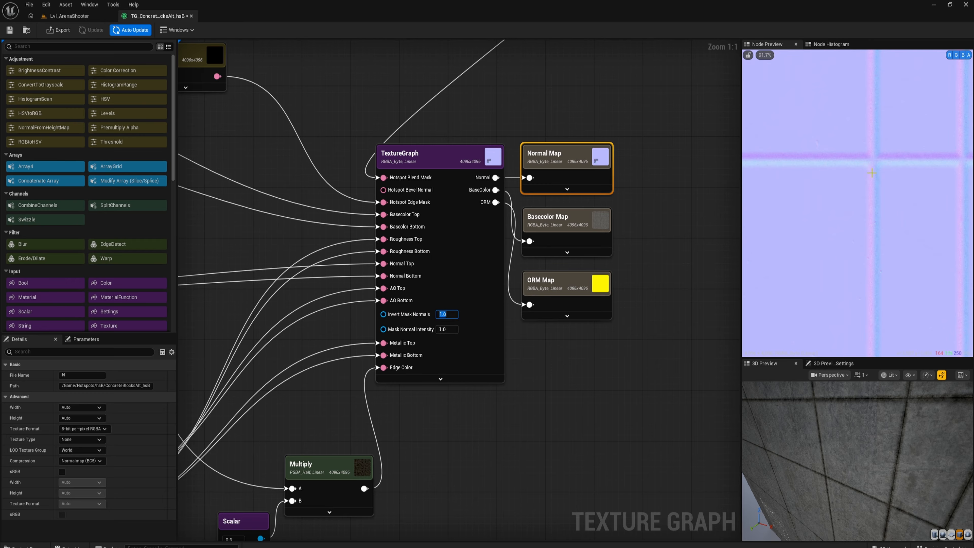
pyautogui.scroll(-3, 920, 159)
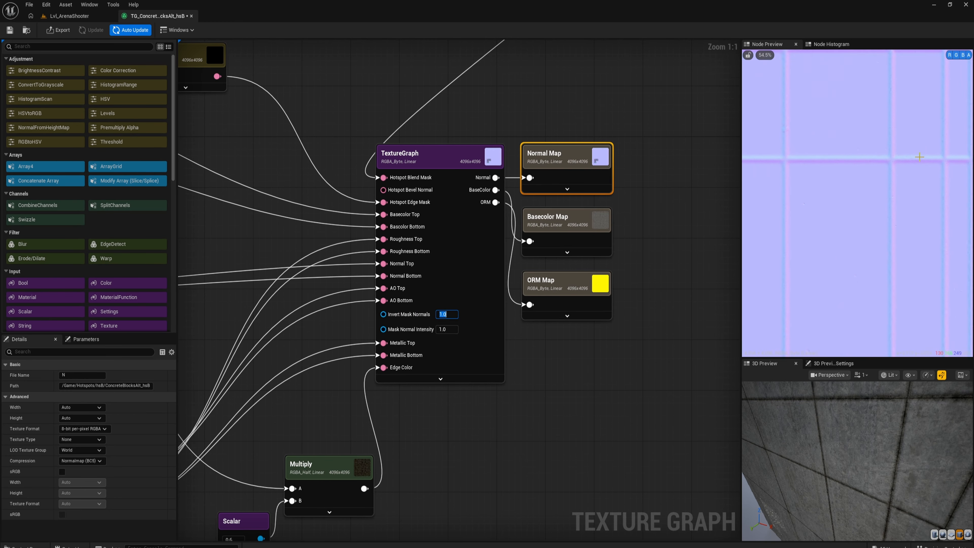
pyautogui.moveTo(886, 425); pyautogui.dragTo(805, 432)
# - Set the TextureGraph node's Invert Mask Normals back to 0
pyautogui.click(447, 314)
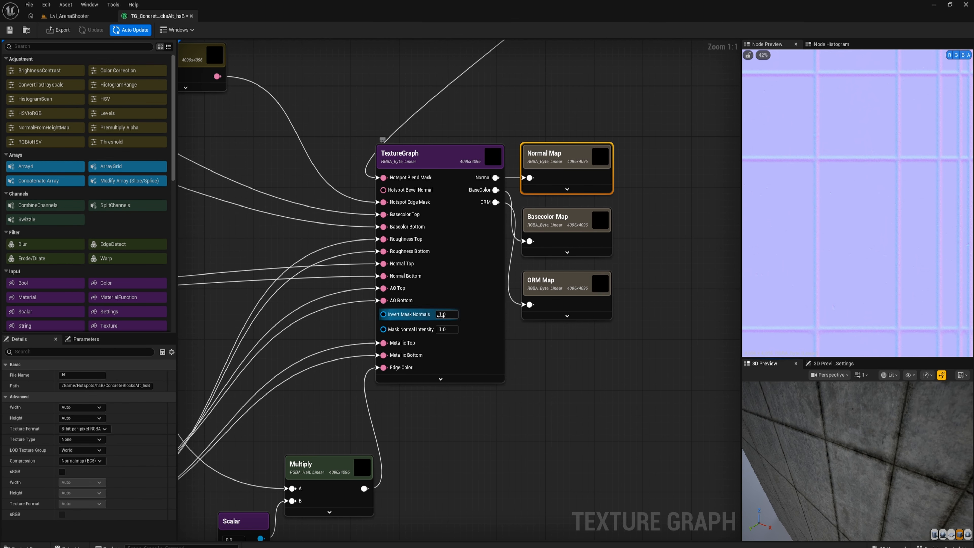
pyautogui.write('0')
pyautogui.press('Return')
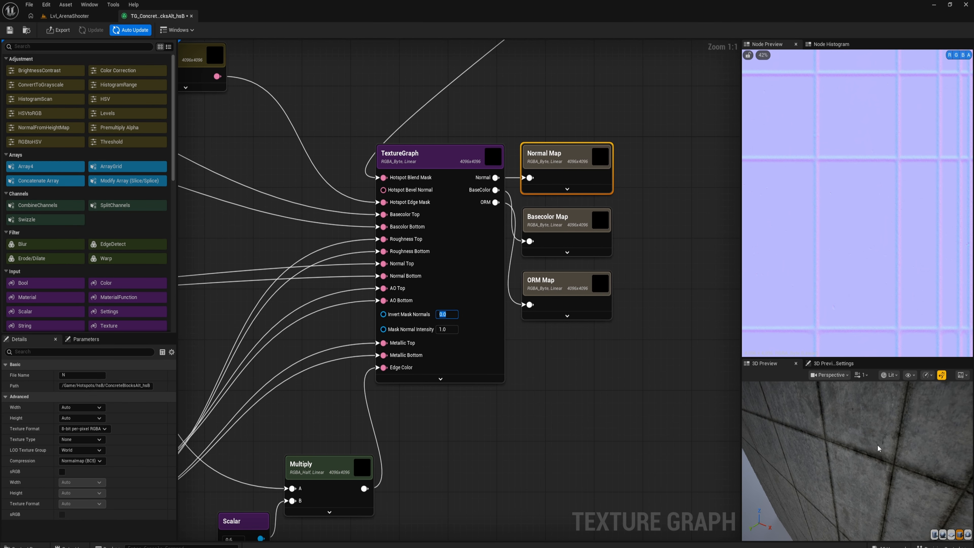
# - Set the TextureGraph node's Mask Normal Intensity to 0.5 and save the texture graph
pyautogui.moveTo(870, 469)
pyautogui.mouseDown()
pyautogui.moveTo(844, 464)
pyautogui.moveTo(870, 468)
pyautogui.mouseUp()
pyautogui.click(448, 331)
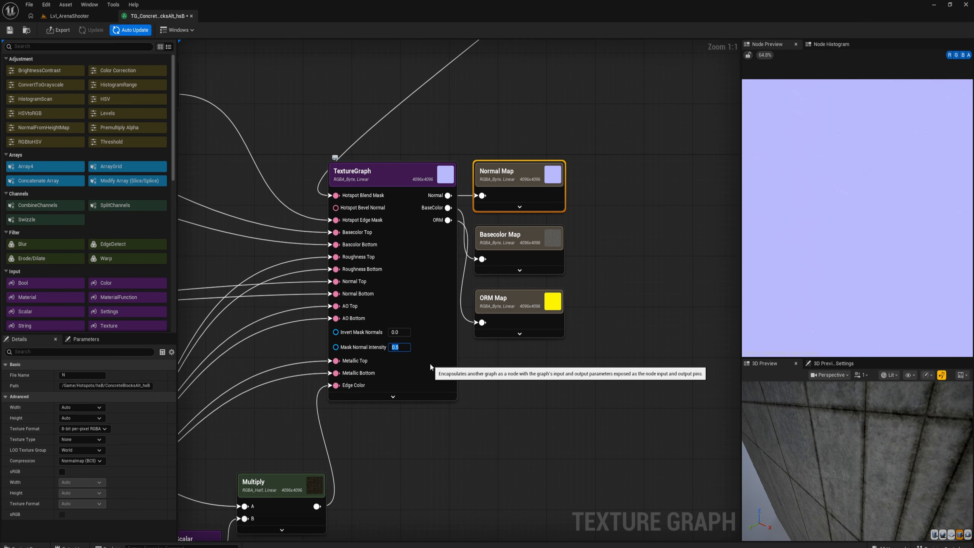
pyautogui.hotkey('ctrl', 's')
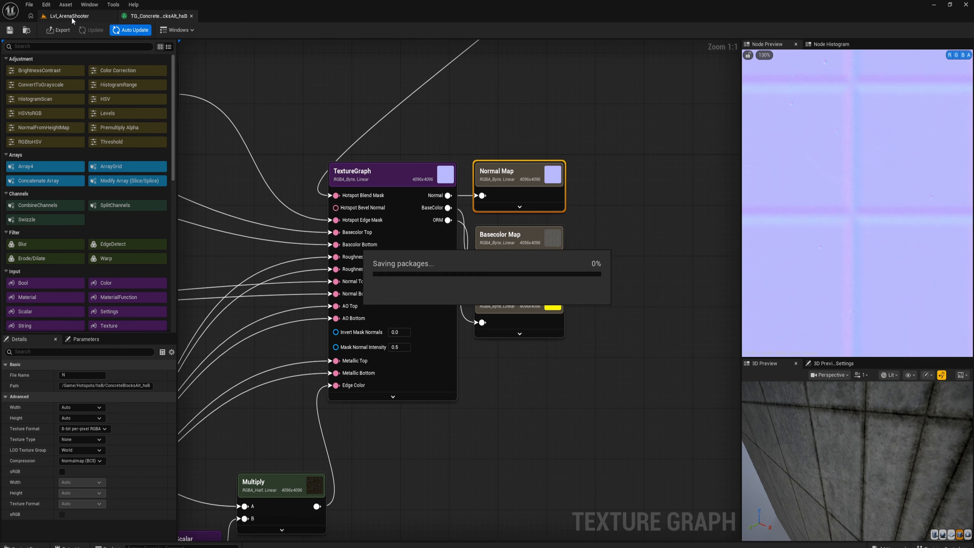
# - Return to the Lvl_ArenaShooter level, clear the selection and examine the block seams on the concrete walls
pyautogui.click(72, 18)
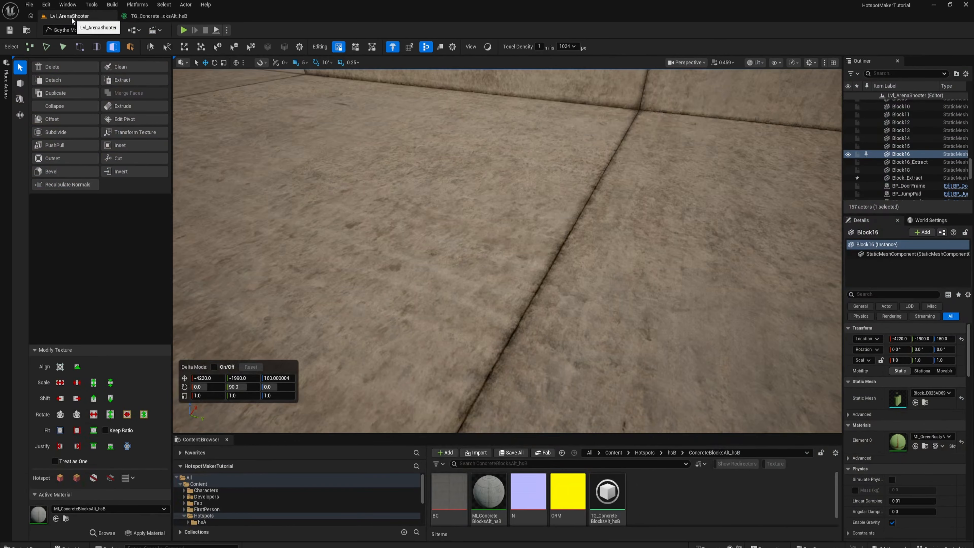
pyautogui.moveTo(590, 209); pyautogui.dragTo(500, 308, button='right')
pyautogui.scroll(-4, 663, 192)
pyautogui.click(587, 237)
pyautogui.doubleClick(532, 263)
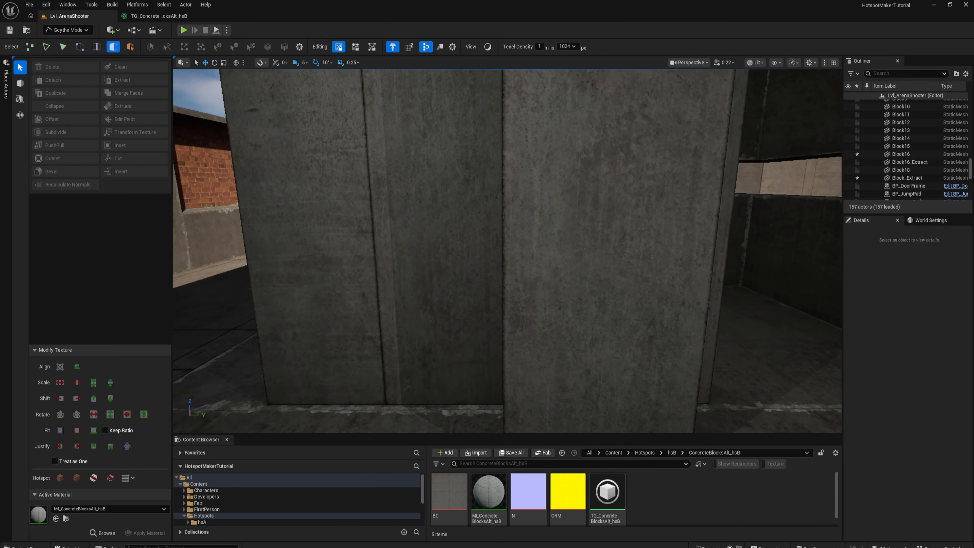
pyautogui.moveTo(454, 339)
pyautogui.mouseDown(button='right')
pyautogui.moveTo(454, 315)
pyautogui.moveTo(495, 307)
pyautogui.moveTo(406, 369)
pyautogui.moveTo(455, 337)
pyautogui.mouseUp(button='right')
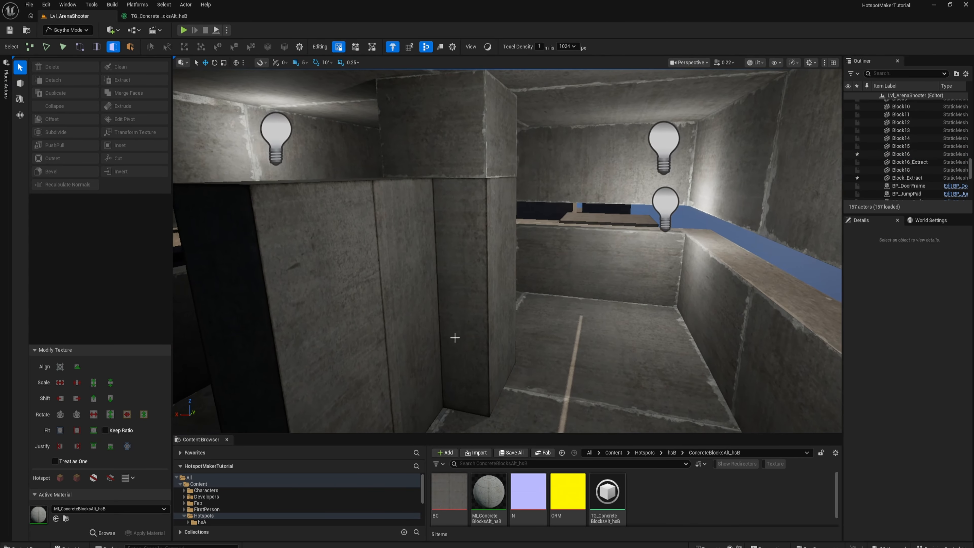
# - Select PointLight3 in object selection mode and move it horizontally through the room to light the nearby concrete wall
pyautogui.press('7')
pyautogui.click(663, 142)
pyautogui.moveTo(608, 185); pyautogui.dragTo(614, 174, button='right')
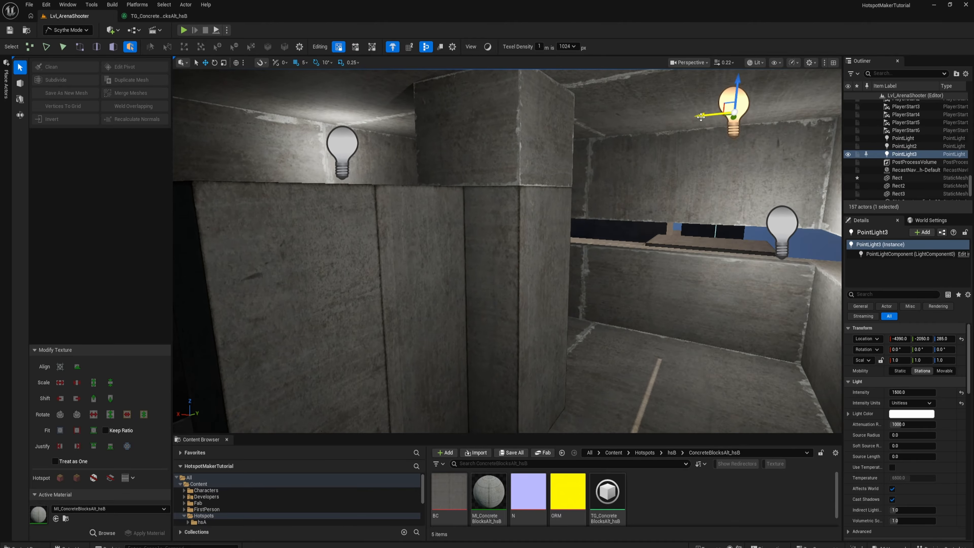
pyautogui.moveTo(701, 117); pyautogui.dragTo(459, 127)
pyautogui.moveTo(460, 127); pyautogui.dragTo(414, 125, button='right')
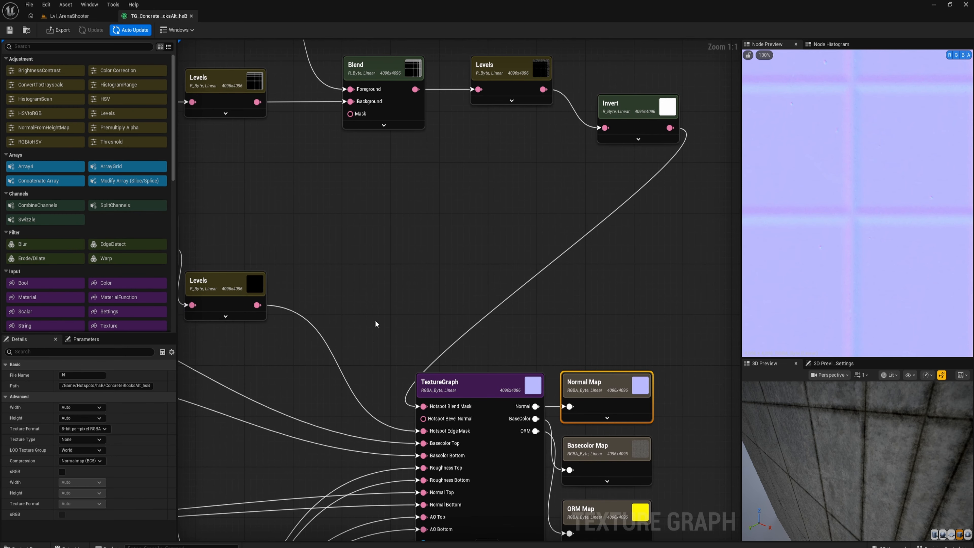
# - In the concrete blocks texture graph, add an Output node connected to the Invert node's output
pyautogui.scroll(-6, 459, 256)
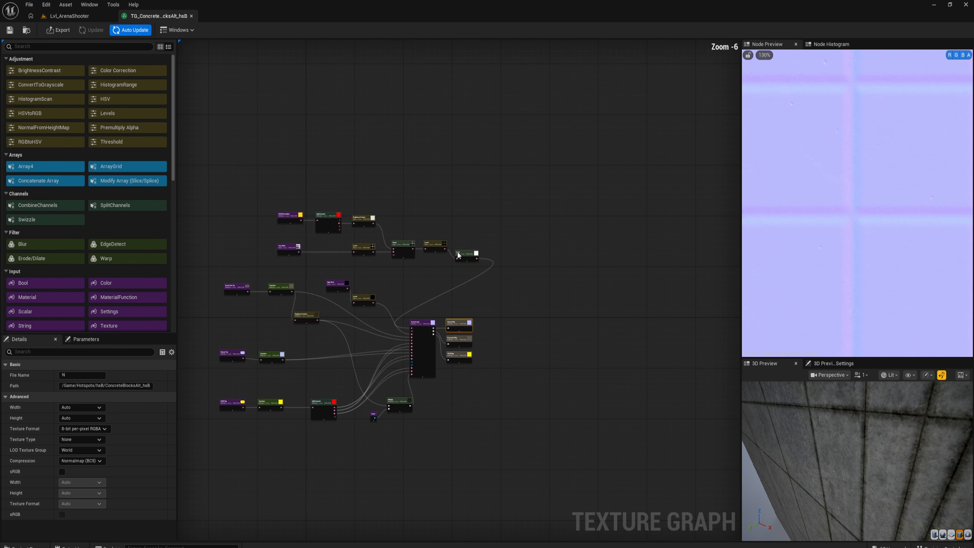
pyautogui.scroll(7, 458, 255)
pyautogui.click(494, 297)
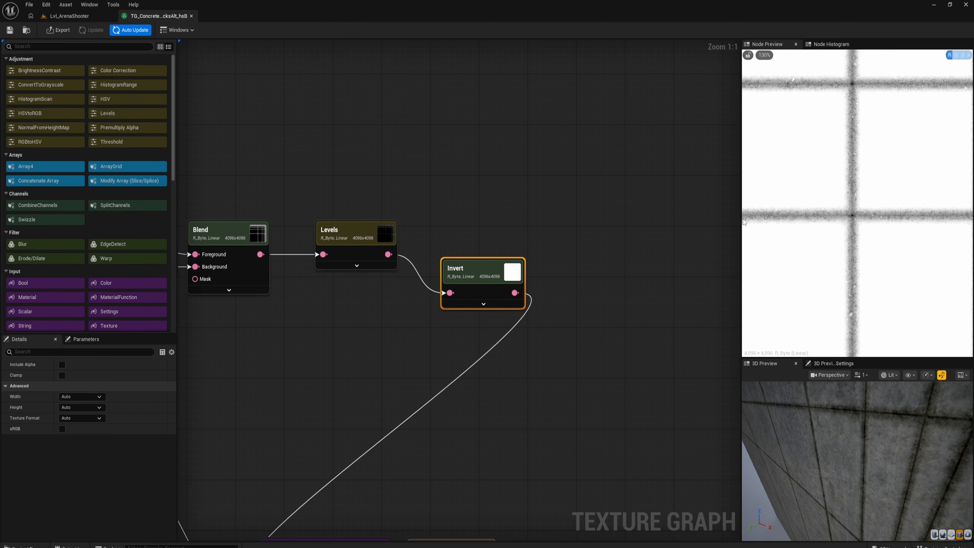
pyautogui.scroll(-5, 531, 303)
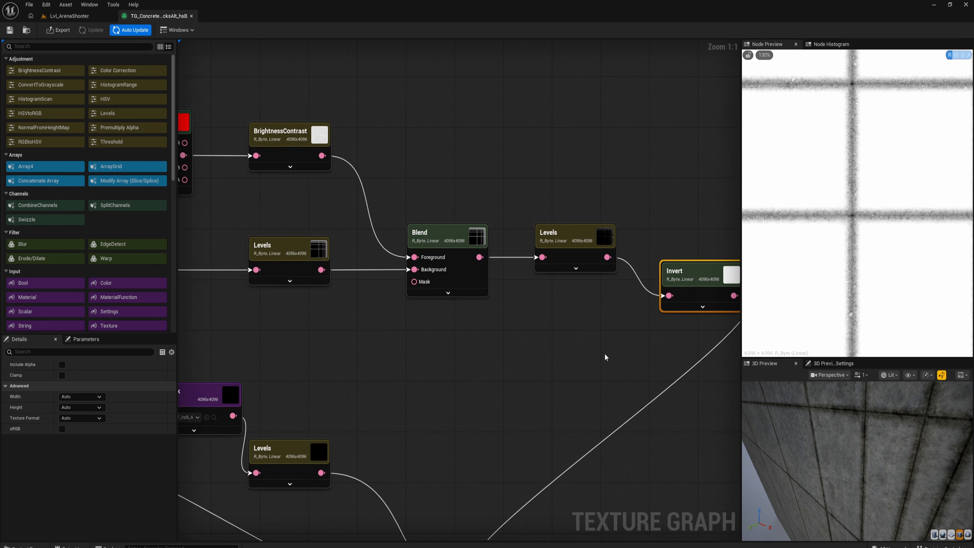
pyautogui.scroll(5, 495, 298)
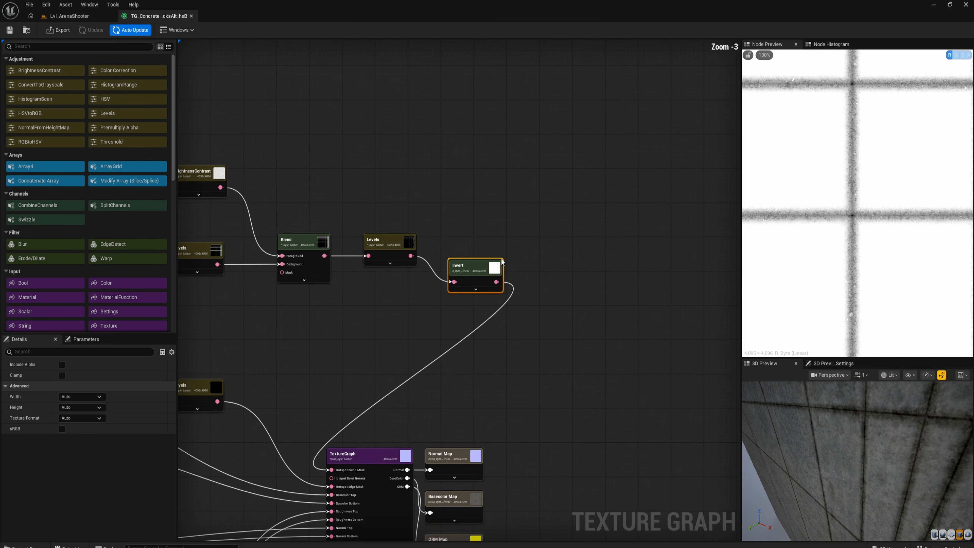
pyautogui.moveTo(495, 294); pyautogui.dragTo(604, 294)
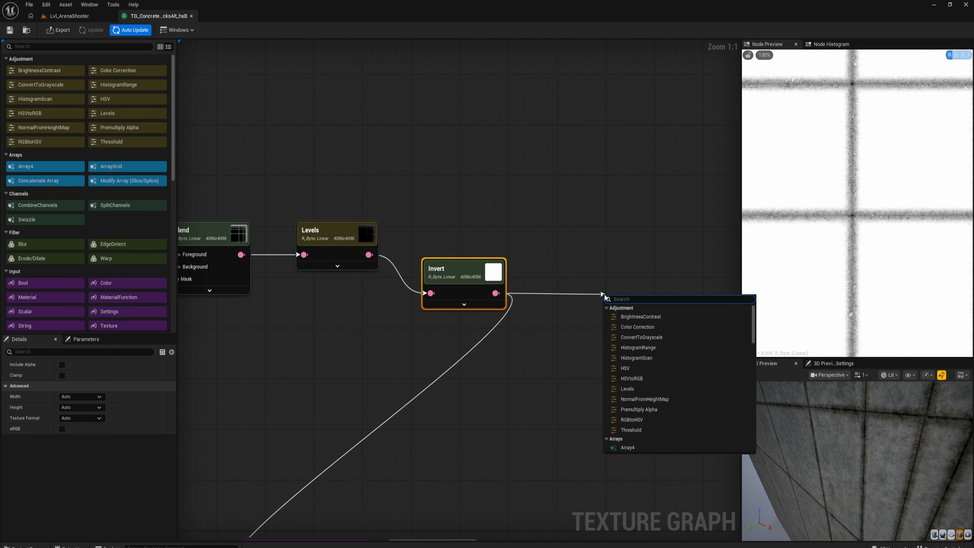
pyautogui.write('output')
pyautogui.press('Return')
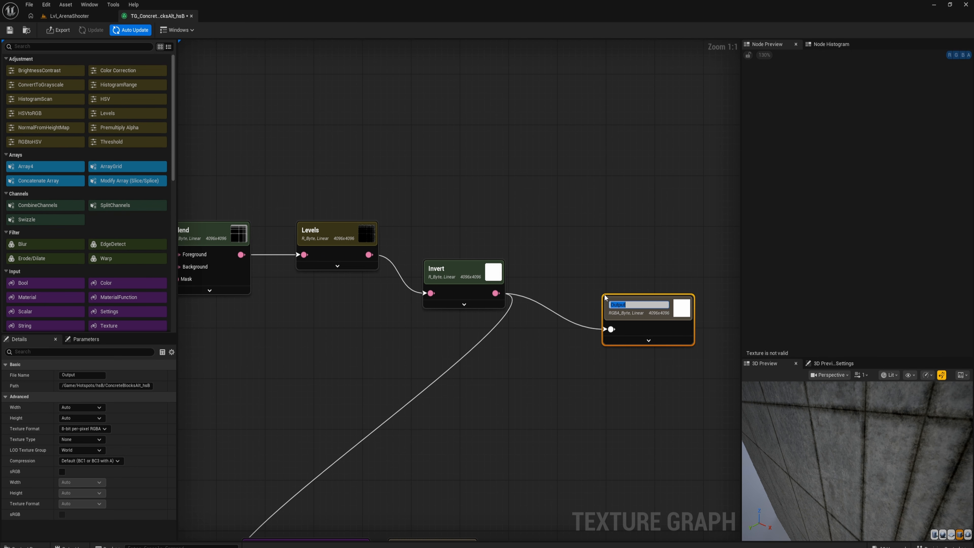
# - Name the new output node Custom Wear Mask and position it beside the Invert node
pyautogui.write('Custom')
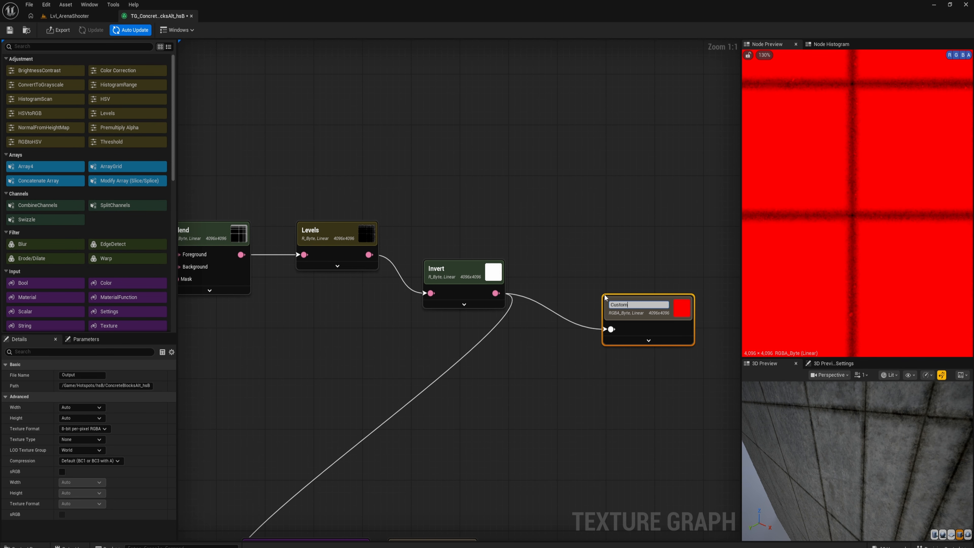
pyautogui.write(' Wear Mask')
pyautogui.press('Return')
pyautogui.moveTo(614, 302); pyautogui.dragTo(599, 259)
# - Expand the Custom Wear Mask node's settings and set its format to 8-bit Grayscale
pyautogui.click(629, 299)
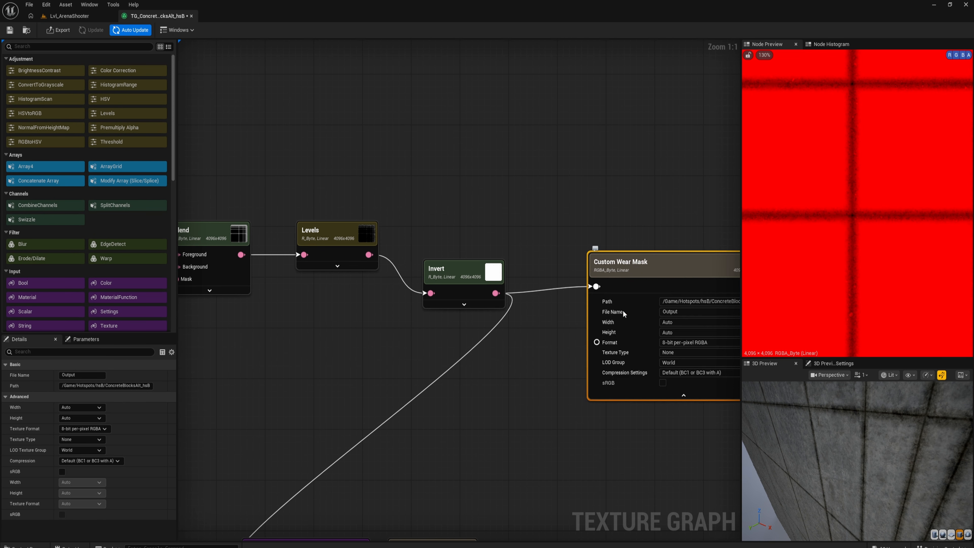
pyautogui.moveTo(609, 350); pyautogui.dragTo(459, 304, button='right')
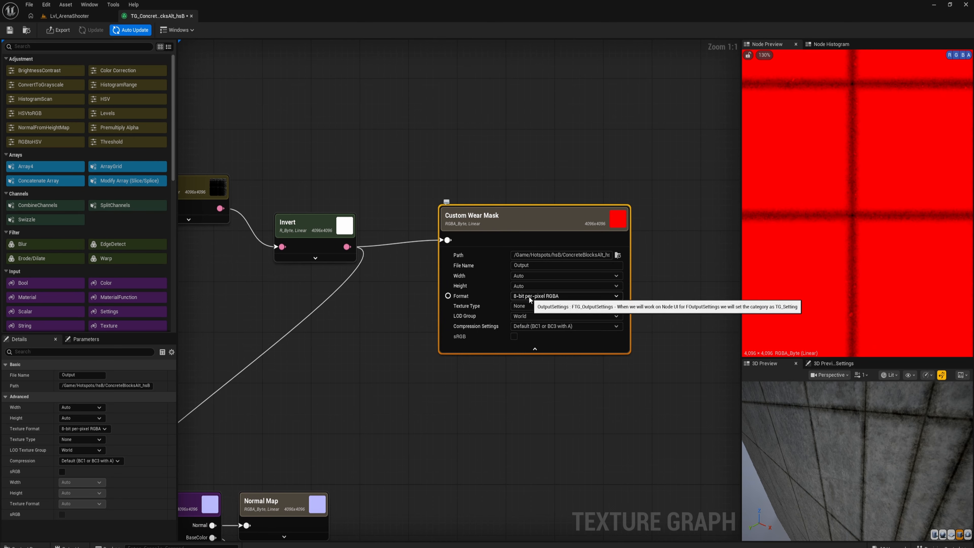
pyautogui.click(568, 296)
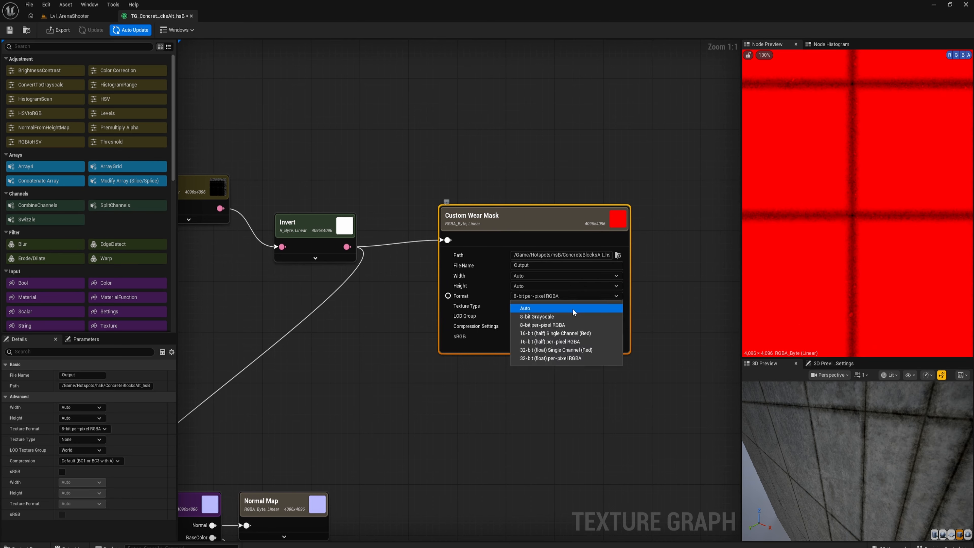
pyautogui.click(552, 317)
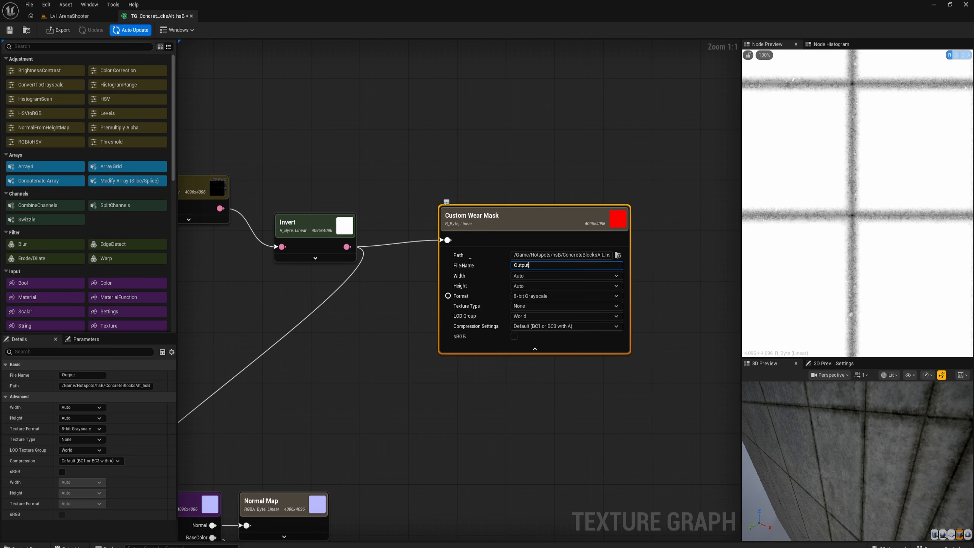
# - Set the Custom Wear Mask output's file name to CustomWearMask and its compression to Masks (no sRGB), then deselect the node
pyautogui.write('Custom ')
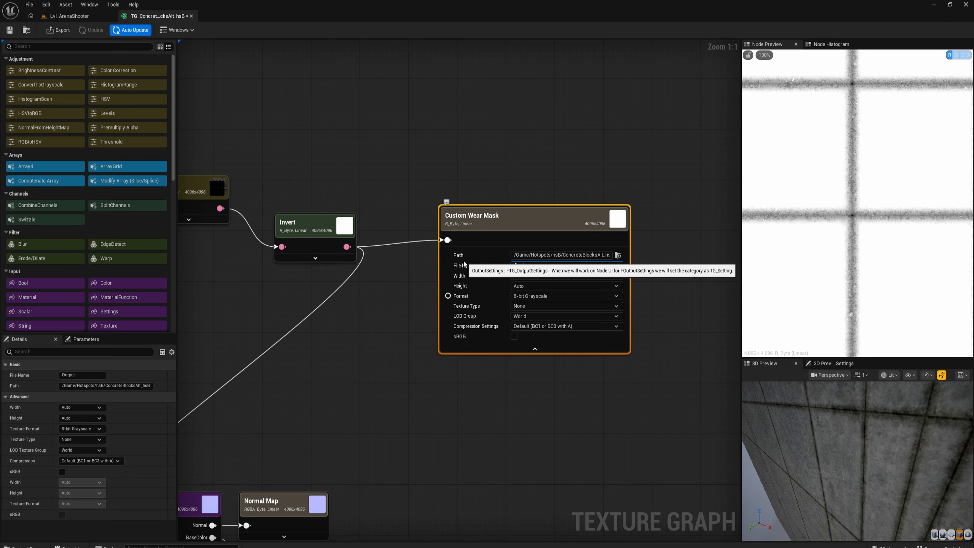
pyautogui.write('WearMask')
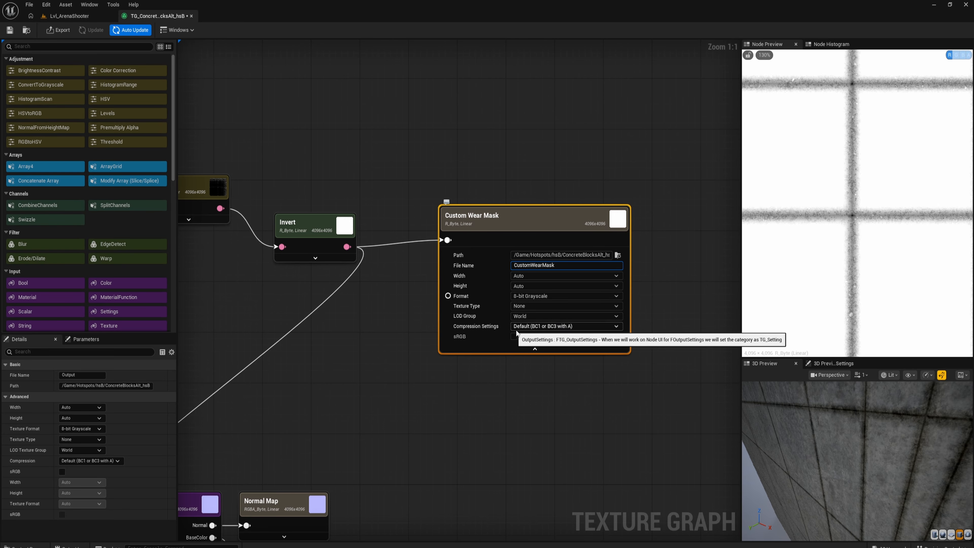
pyautogui.click(533, 326)
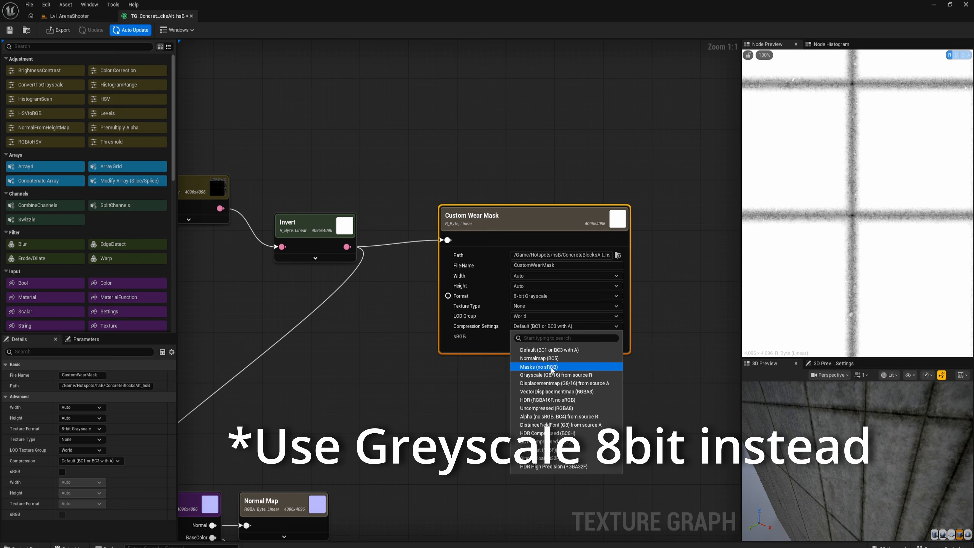
pyautogui.click(551, 367)
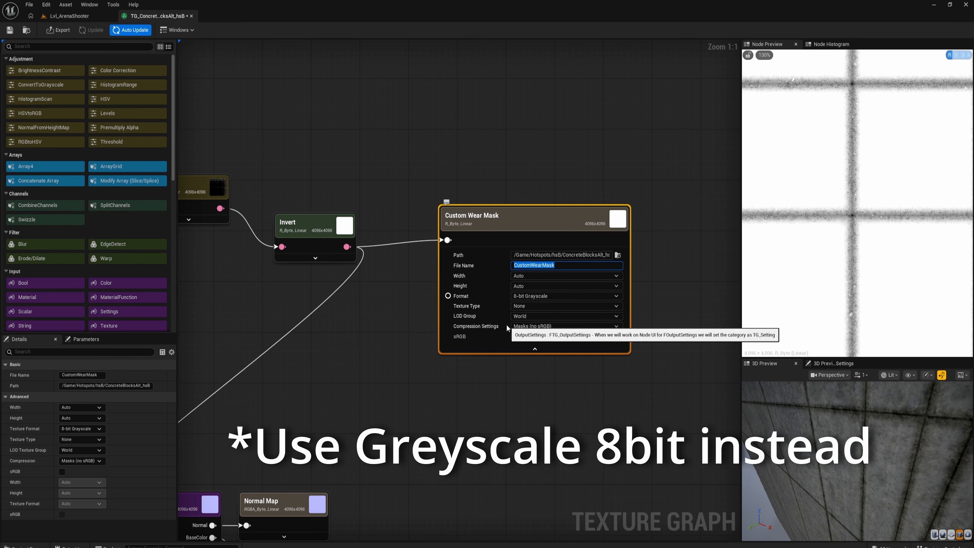
pyautogui.click(481, 161)
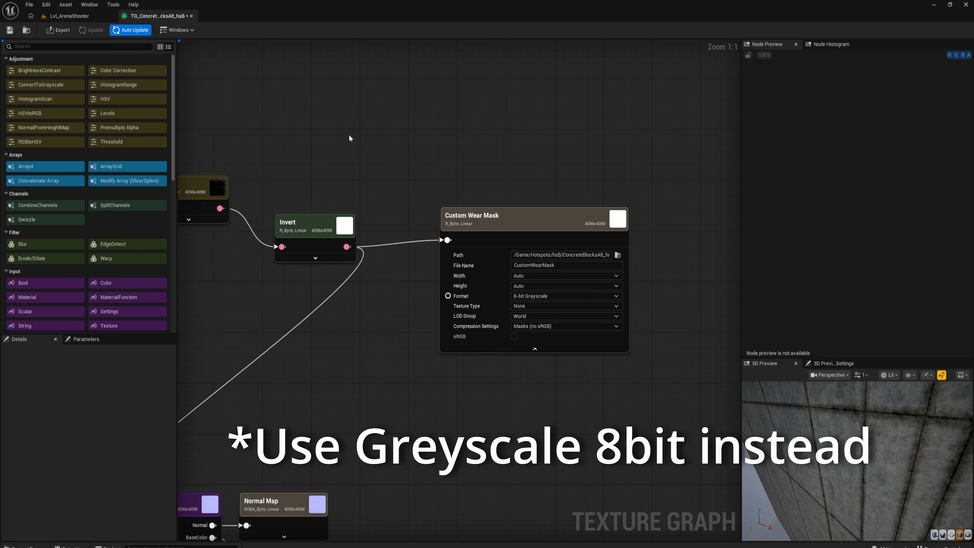
# - Export only the Custom Wear Mask output from the texture graph, leaving the Basecolor, Normal and ORM maps out
pyautogui.click(58, 31)
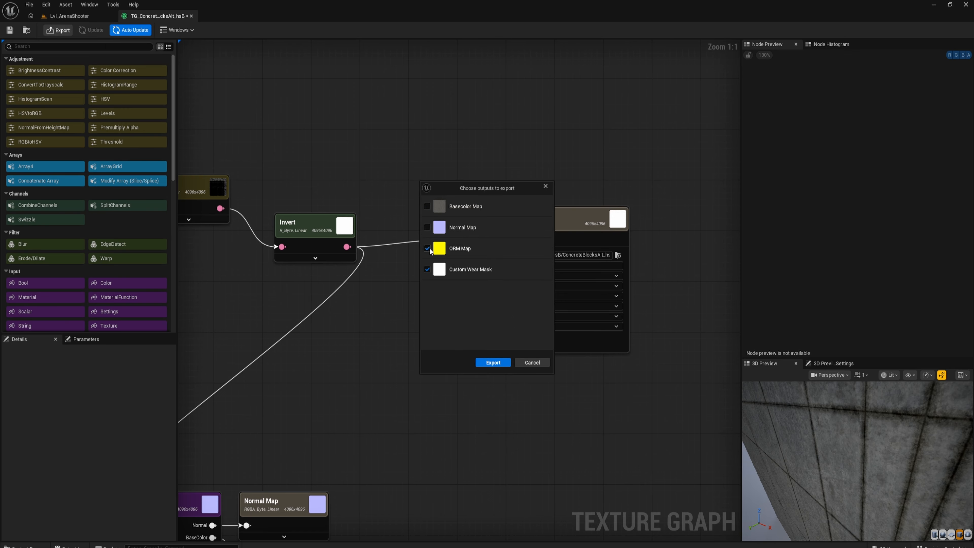
pyautogui.click(493, 363)
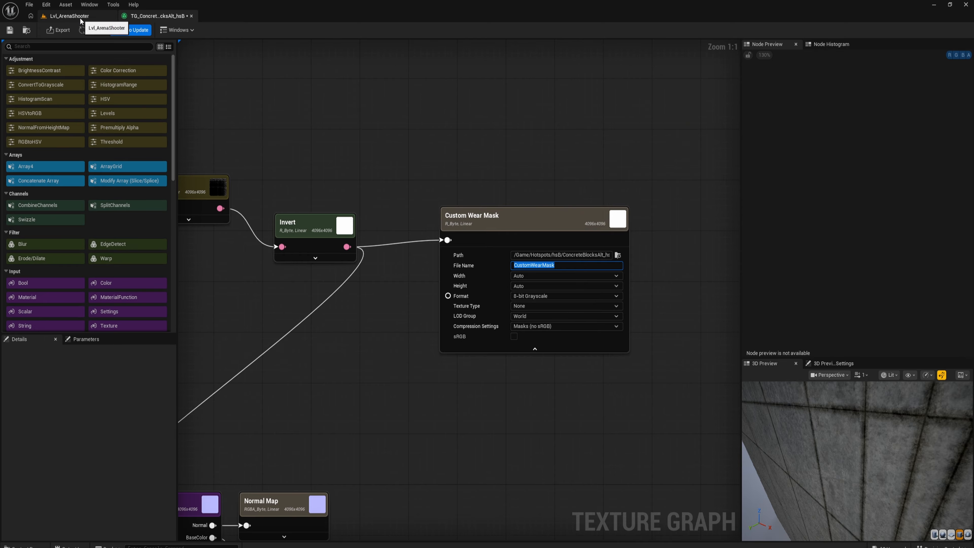
# - Return to the Lvl_ArenaShooter level and open the exported CustomWearMask texture from the ConcreteBlocksAlt_hsB folder to examine its seam lines
pyautogui.click(73, 16)
pyautogui.moveTo(520, 435); pyautogui.dragTo(525, 361)
pyautogui.doubleClick(490, 421)
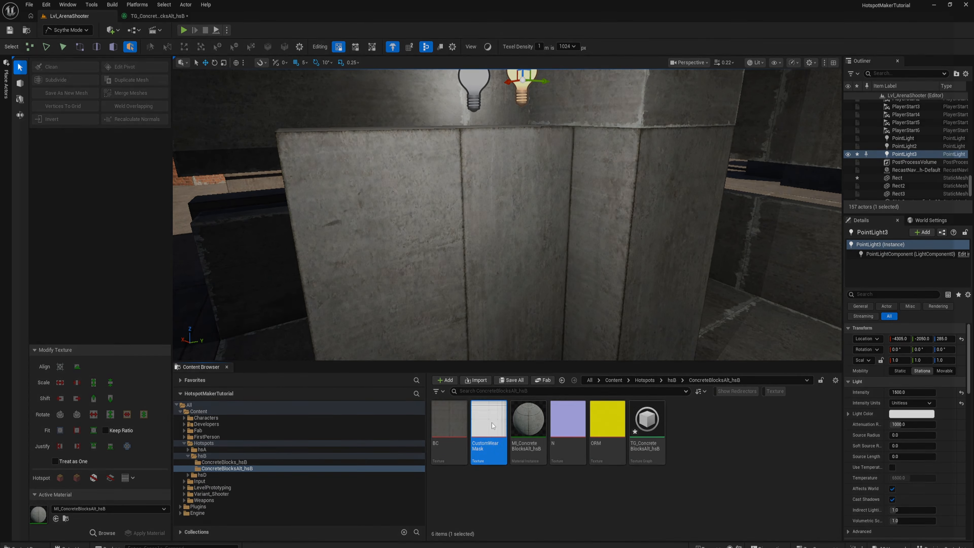
pyautogui.scroll(-1, 507, 226)
pyautogui.scroll(2, 395, 277)
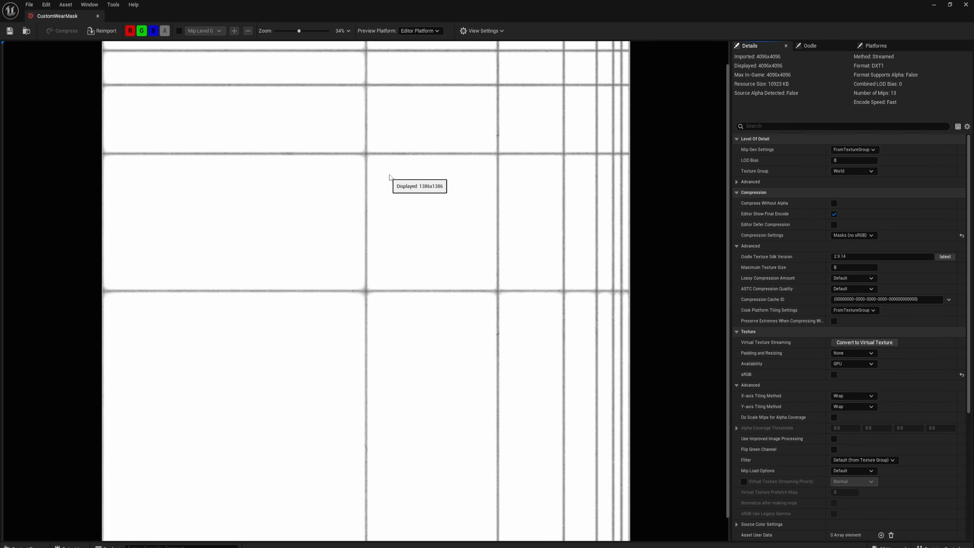
pyautogui.scroll(-1, 396, 183)
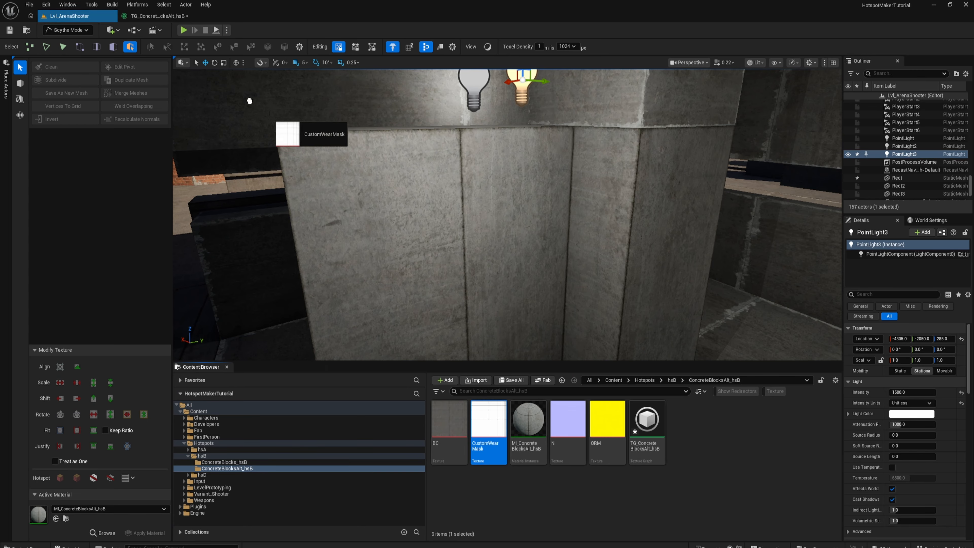
# - Add the CustomWearMask texture to the concrete blocks texture graph, place it below the Blend node and connect it to the Hotspot Blend Mask input
pyautogui.moveTo(289, 133); pyautogui.dragTo(283, 103)
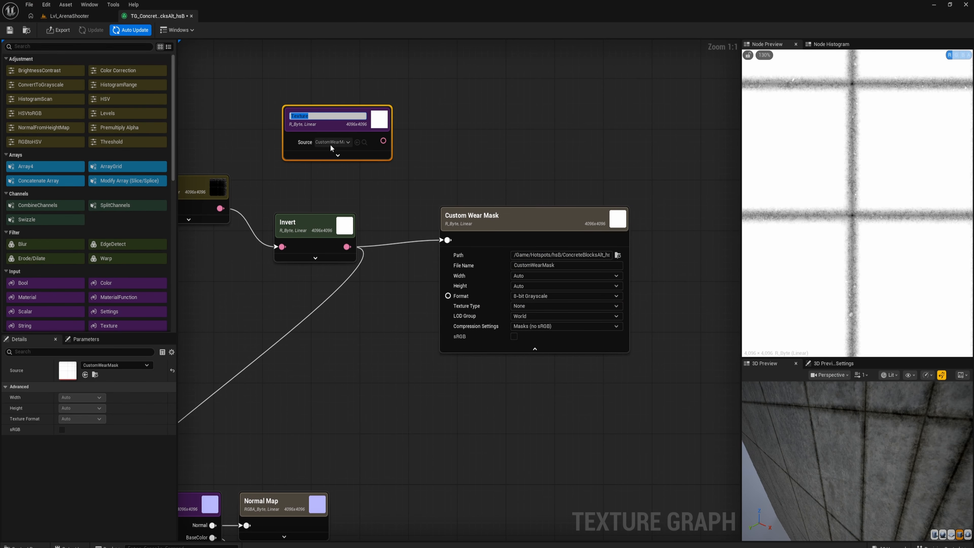
pyautogui.moveTo(297, 189); pyautogui.dragTo(471, 143, button='right')
pyautogui.moveTo(509, 79); pyautogui.dragTo(254, 292)
pyautogui.moveTo(307, 309); pyautogui.dragTo(277, 479)
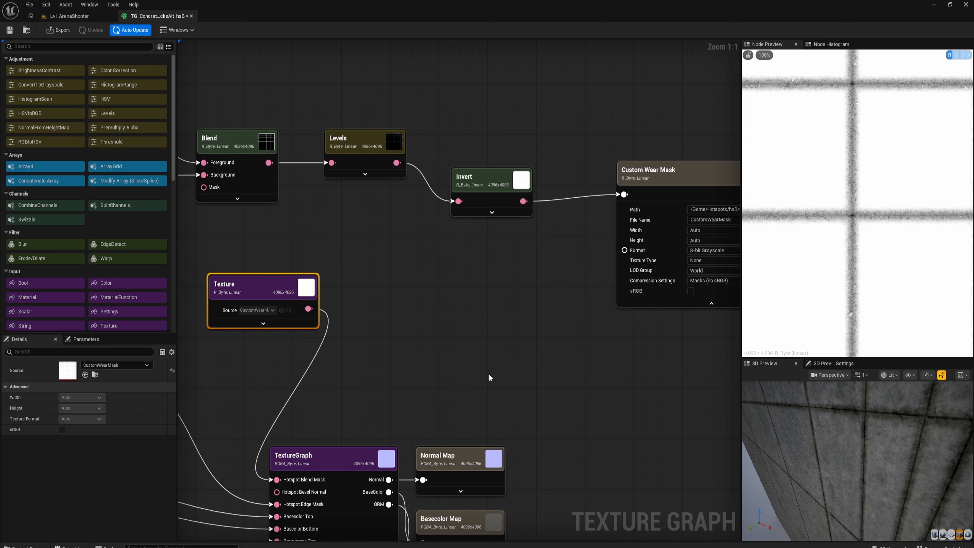
# - Preview the Normal Map, Basecolor Map and ORM Map outputs with the custom wear mask connected
pyautogui.moveTo(448, 405); pyautogui.dragTo(509, 235, button='right')
pyautogui.click(517, 277)
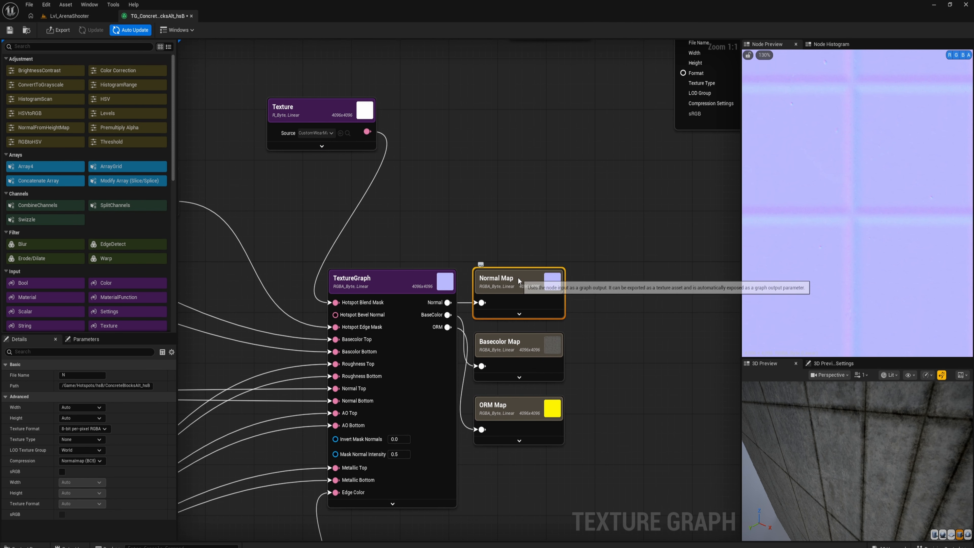
pyautogui.click(508, 360)
pyautogui.click(499, 422)
# - In the level's content, open the T_hsB_WearA texture from Hotspot Maker Content's Layouts/hsB folder and examine its wear pattern and texture settings
pyautogui.scroll(-5, 607, 256)
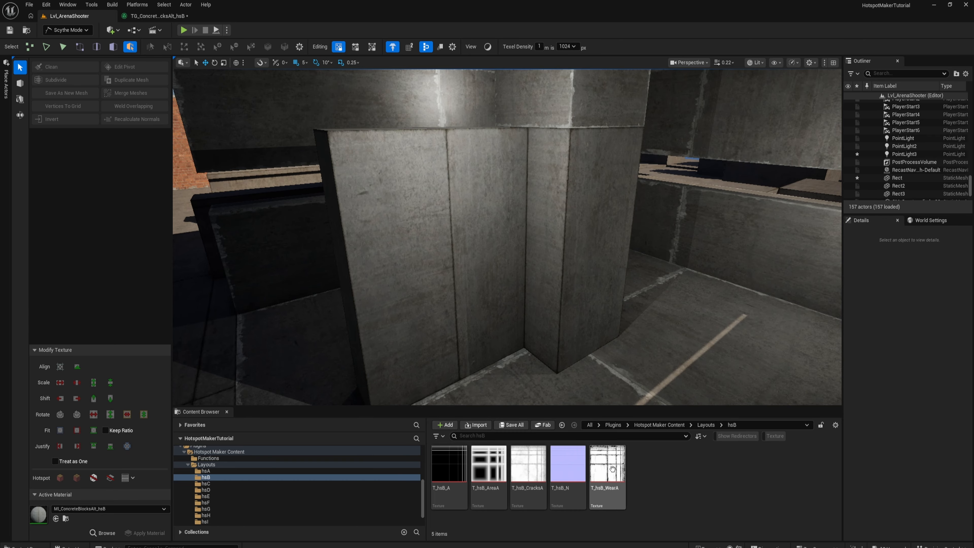
pyautogui.moveTo(620, 470)
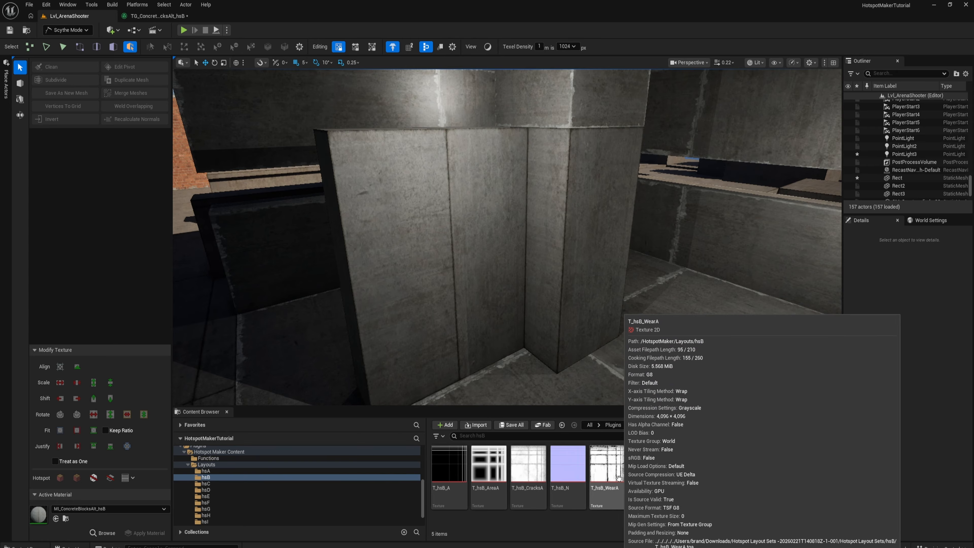
pyautogui.doubleClick(619, 477)
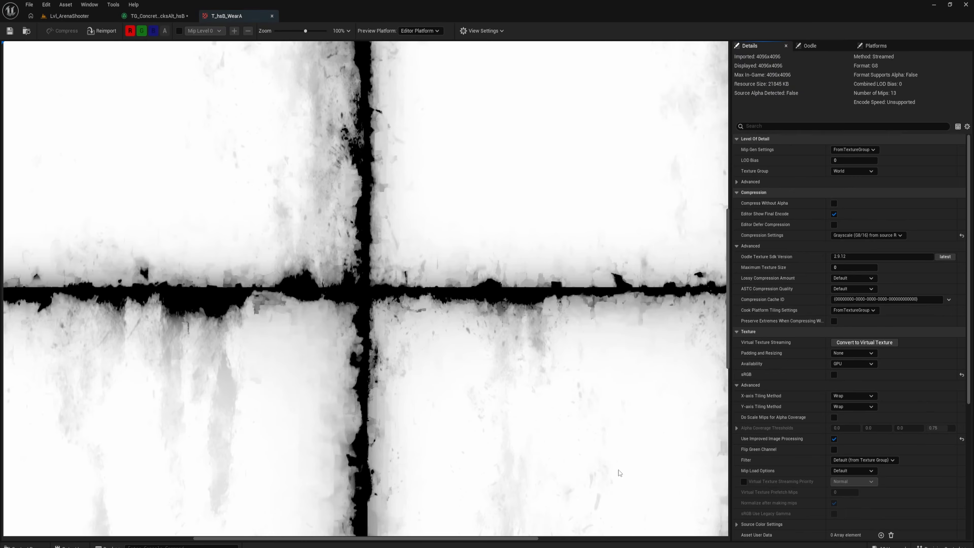
pyautogui.scroll(-7, 406, 302)
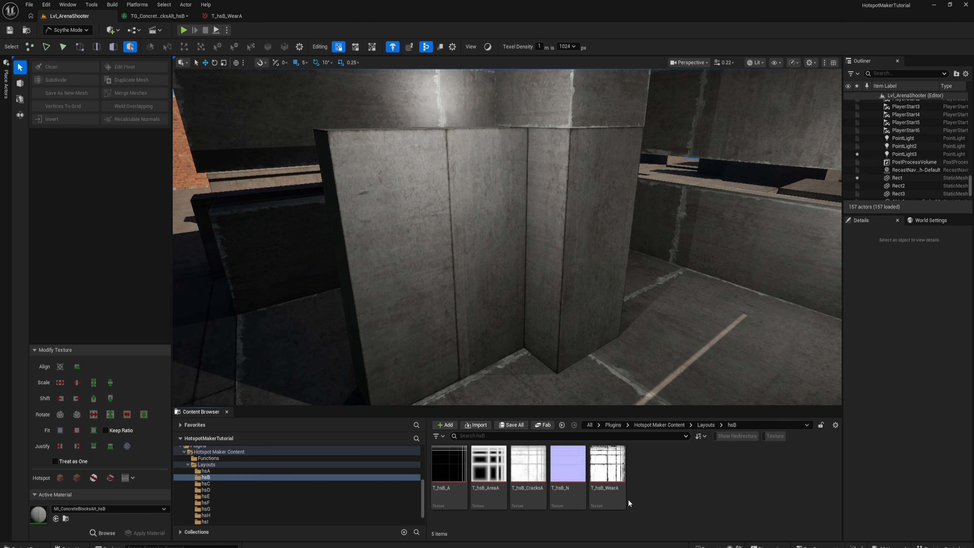